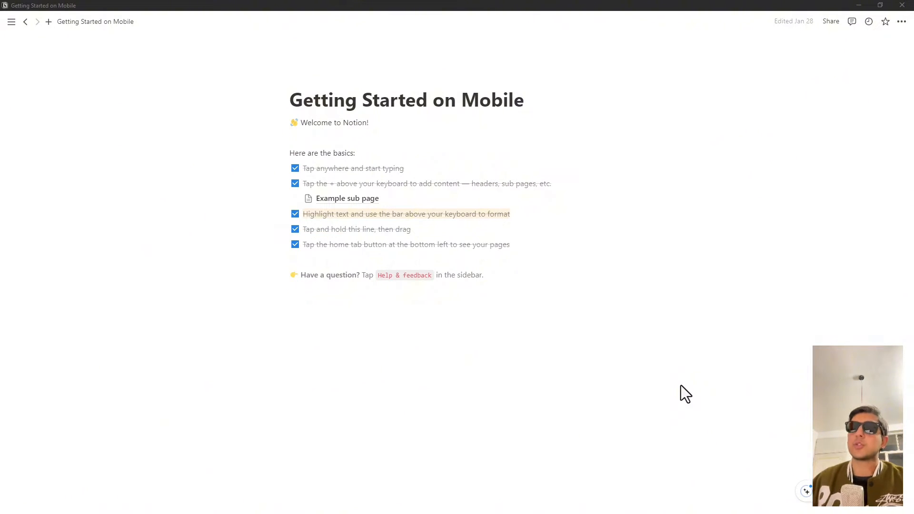
Step: Create a new page opened in full-page view and turn on its Full width option
mouse_move(4, 65)
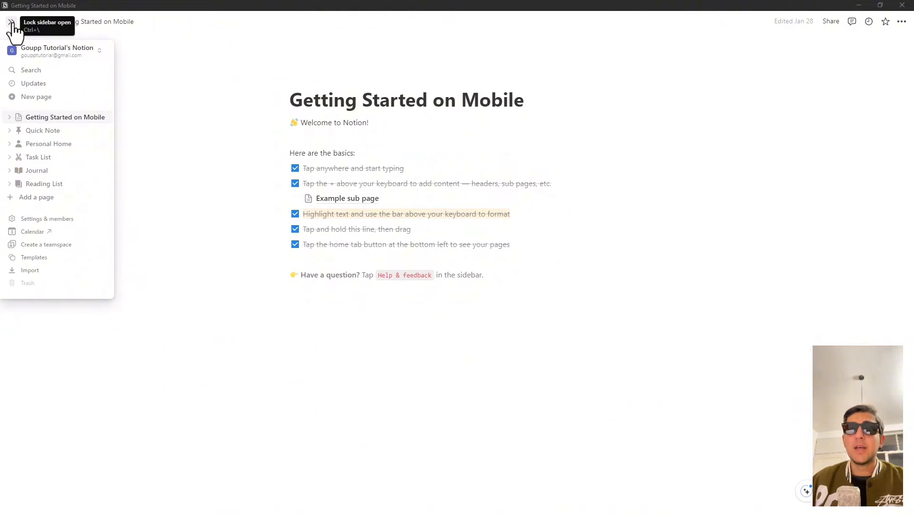
left_click(29, 99)
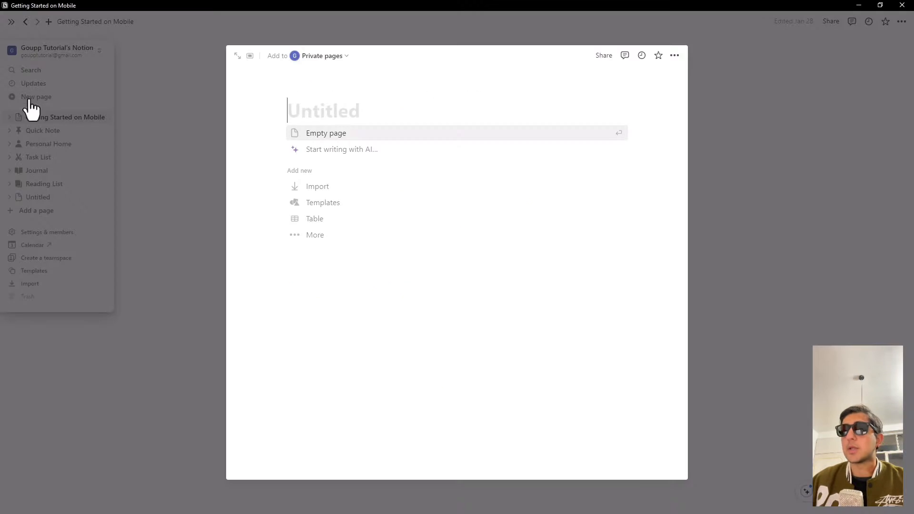
left_click(237, 56)
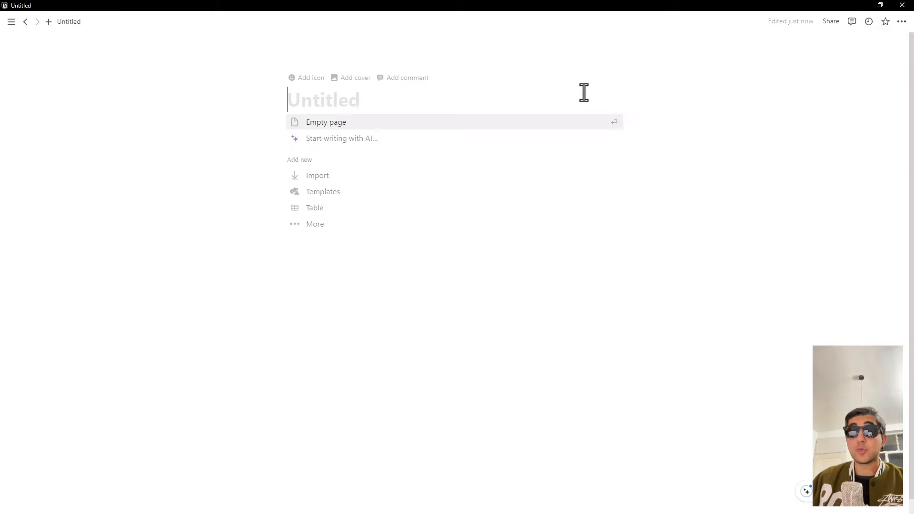
left_click(899, 27)
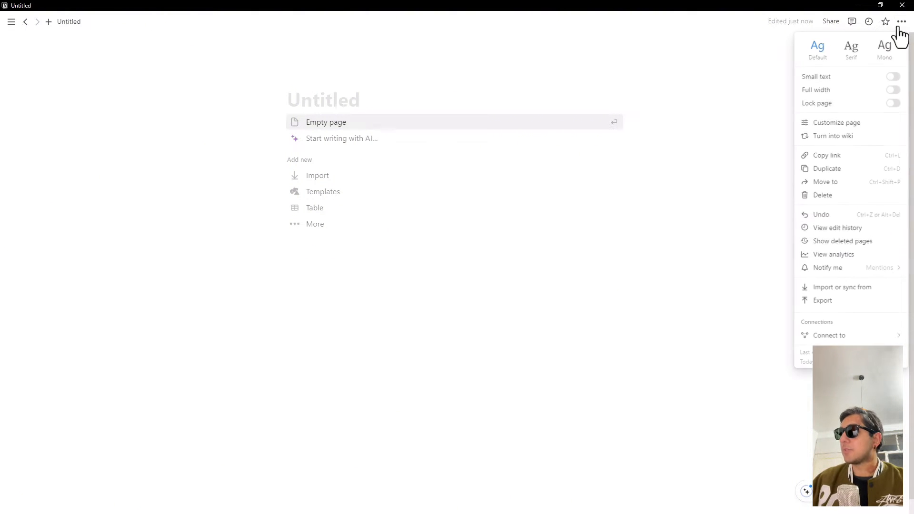
left_click(893, 90)
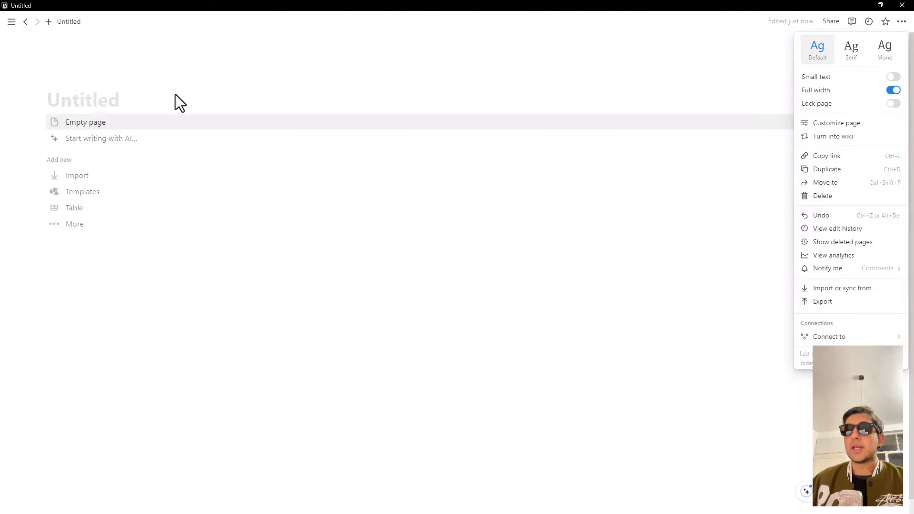
Step: Title the new page "برنامه هفتگی"
left_click(164, 102)
key("alt")
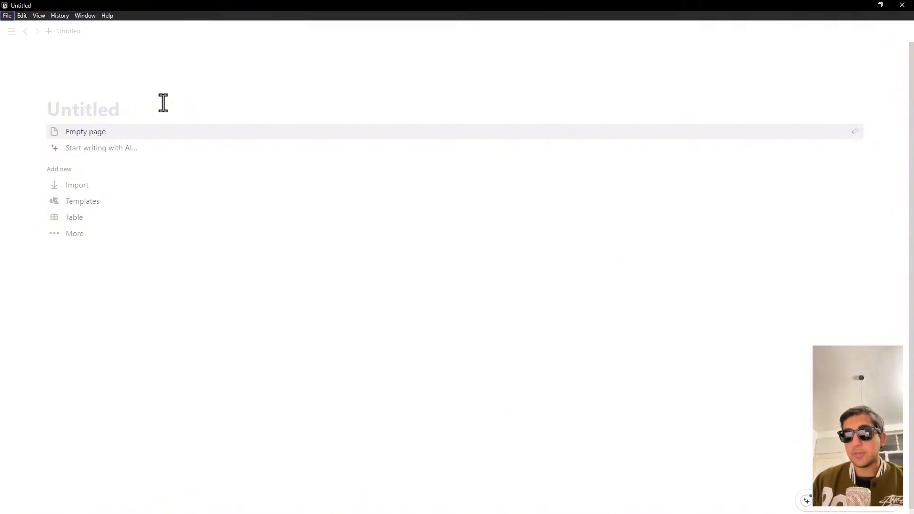
key("alt")
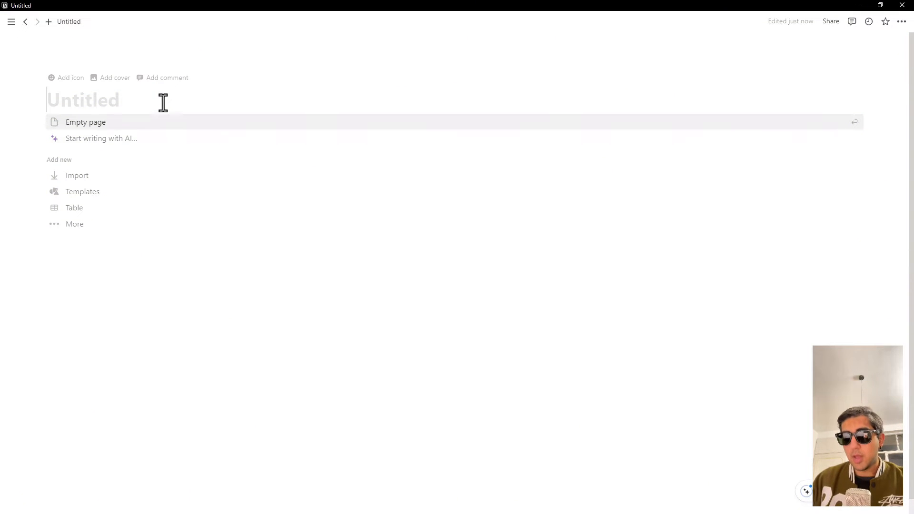
type("بب")
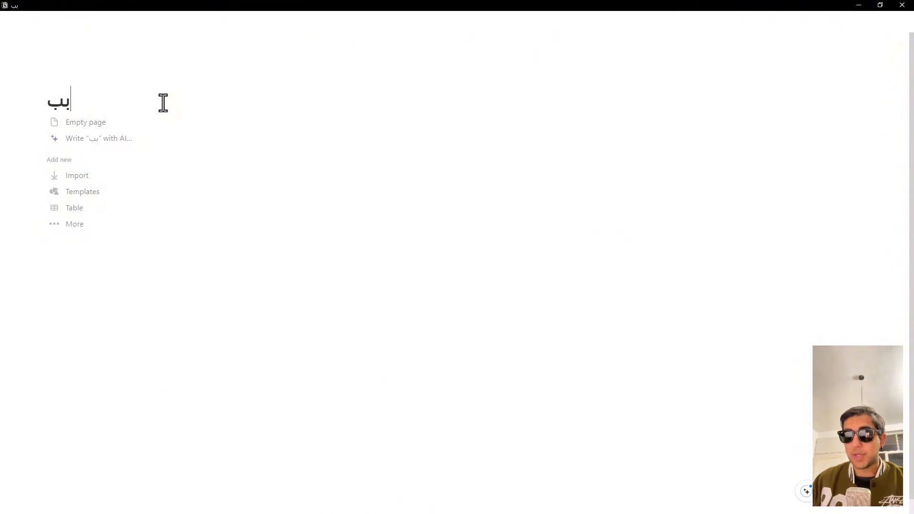
key("BackSpace")
type("رنامه")
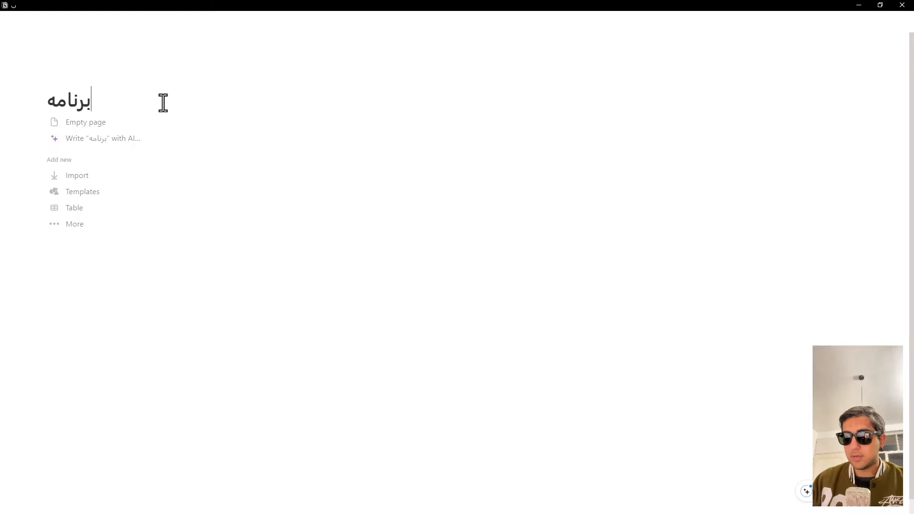
type(" هفتگی")
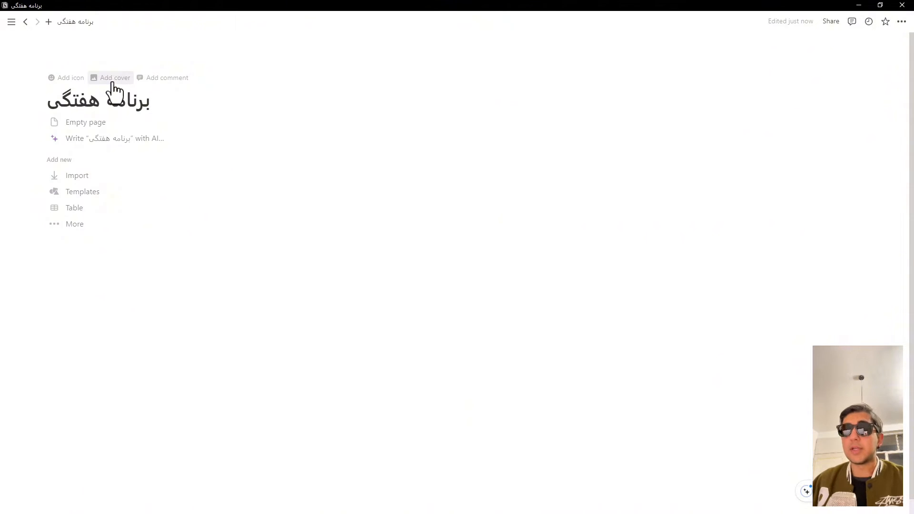
Step: Add a cover to the page and browse the gallery and Unsplash images for a replacement
left_click(114, 80)
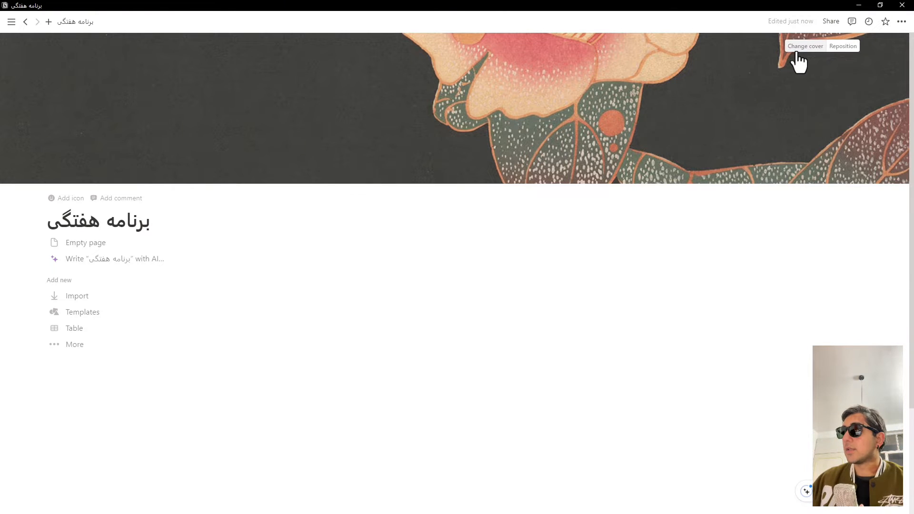
left_click(802, 46)
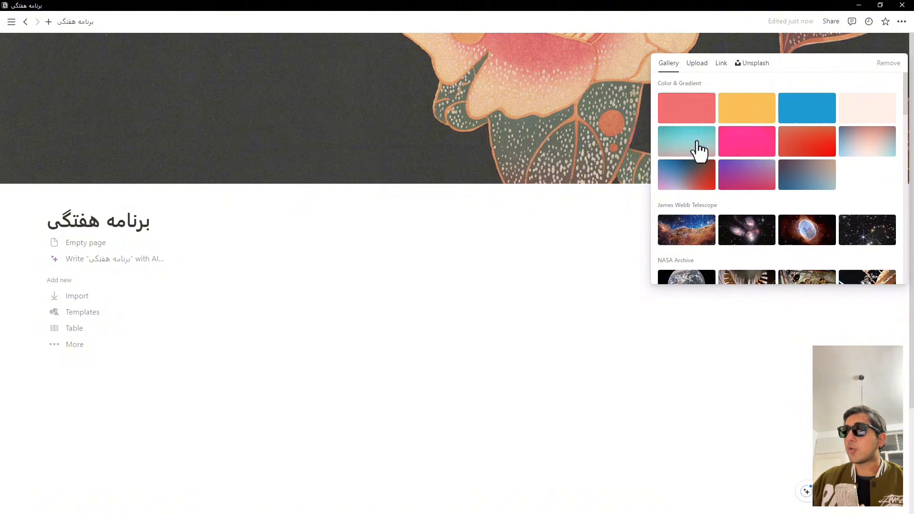
scroll(794, 180, "down", 5)
scroll(799, 177, "up", 5)
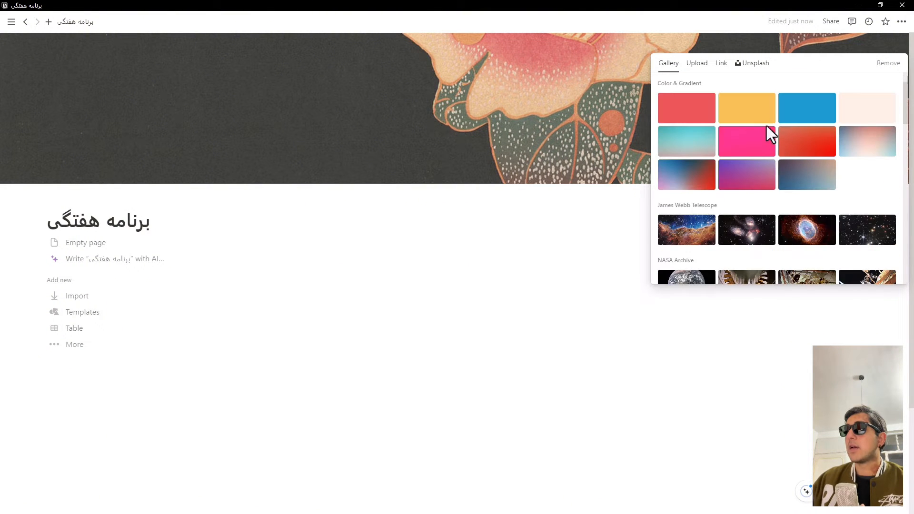
left_click(755, 63)
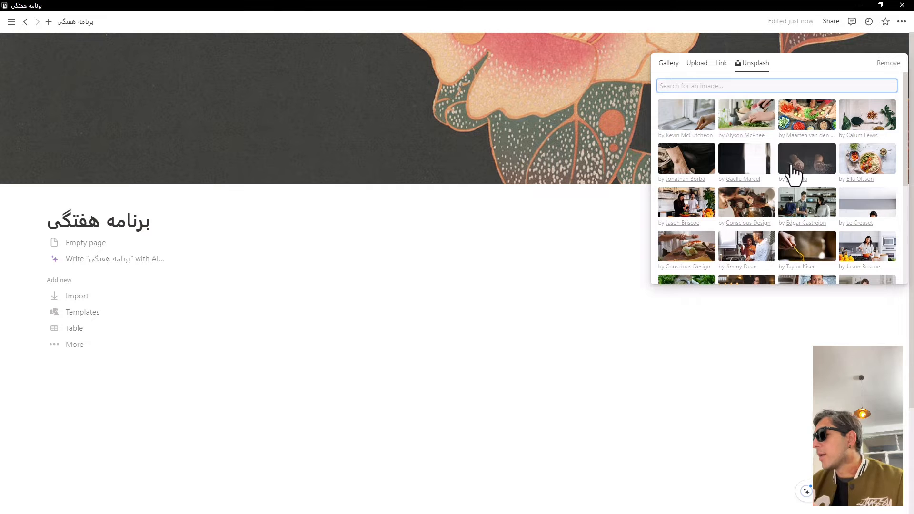
scroll(771, 174, "down", 4)
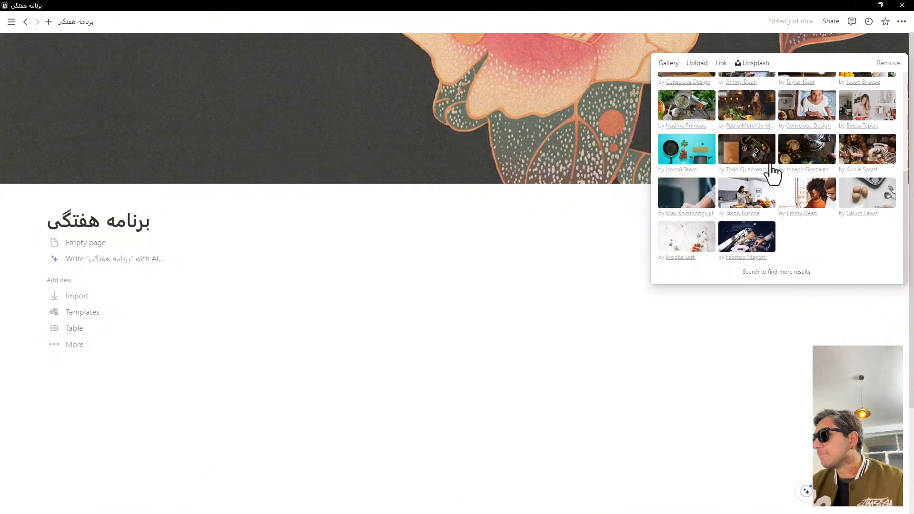
scroll(772, 174, "up", 5)
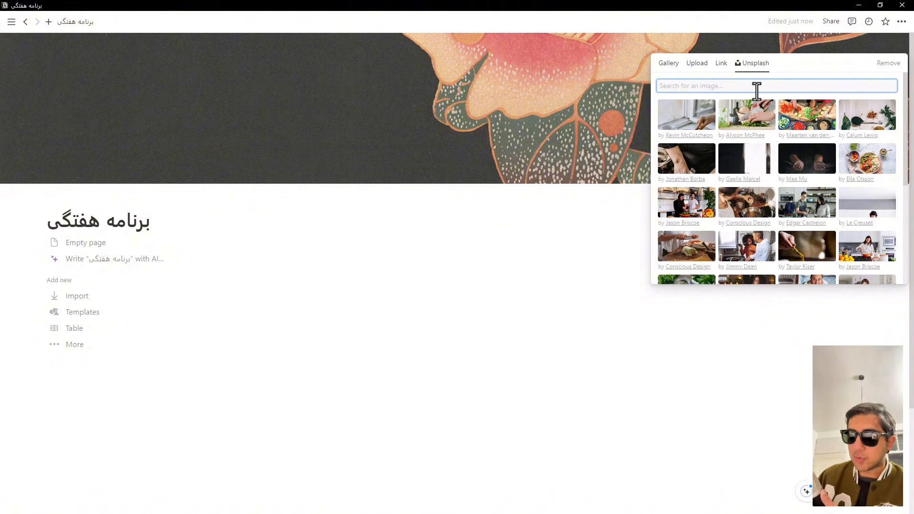
Step: Search Unsplash for "moodboard" and set the image with the clock and colored shapes as the page cover
type("بخخیذخ")
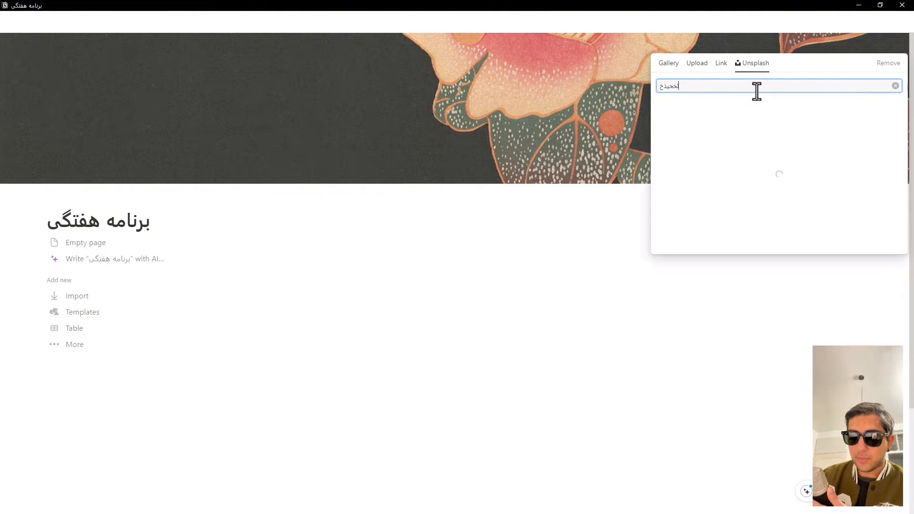
type("شقی")
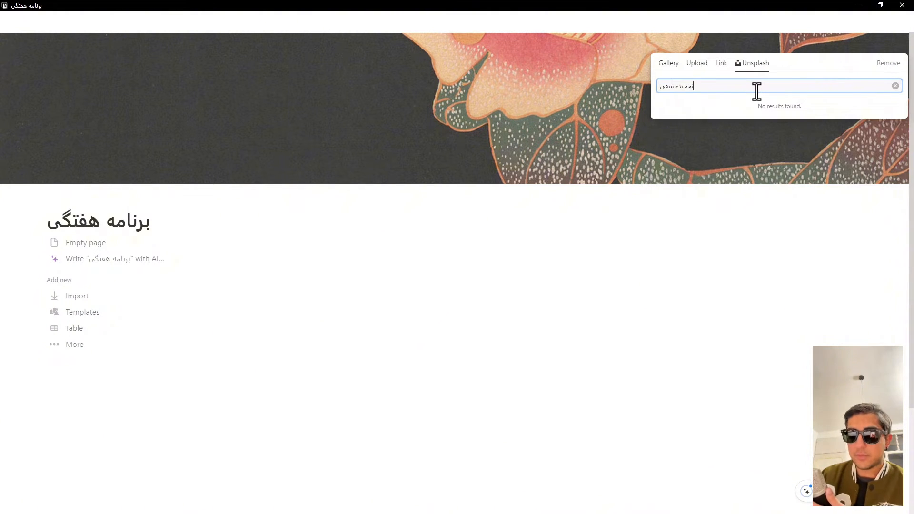
key("ctrl+a")
type("noo")
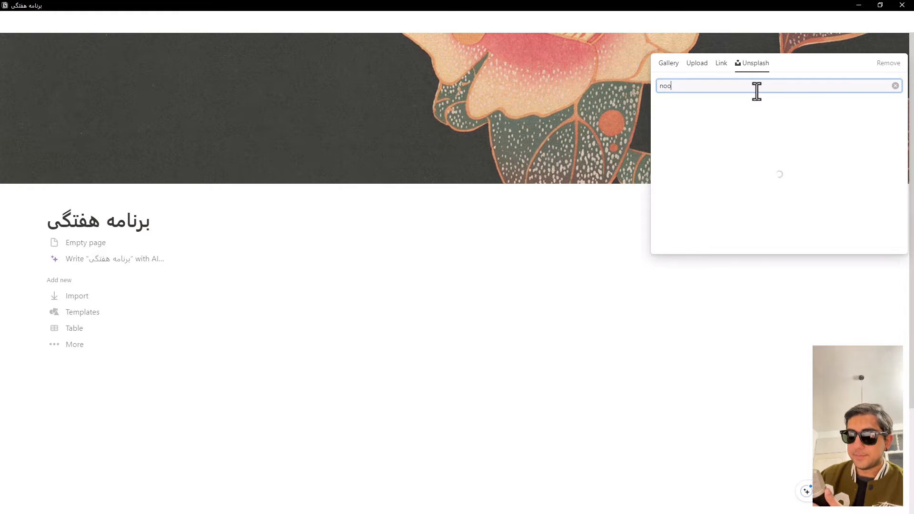
key("BackSpace")
key("BackSpace")
key("BackSpace")
type("moo")
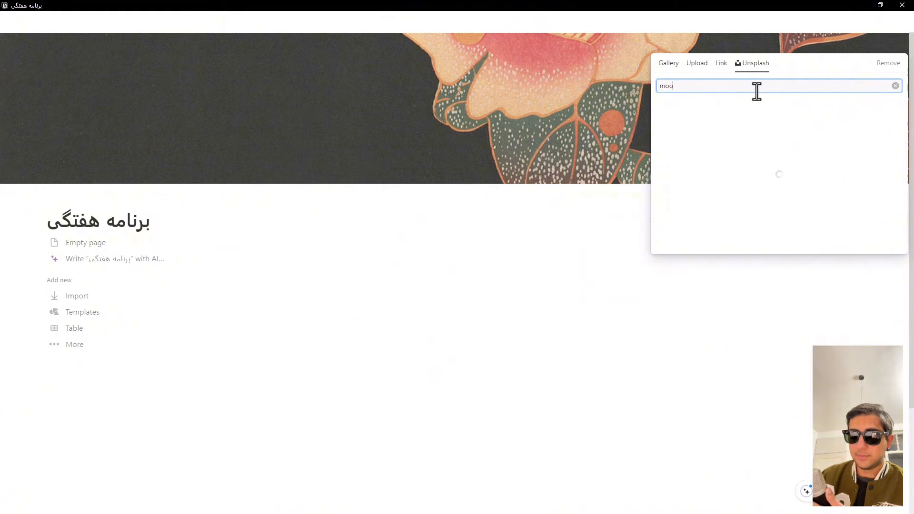
type("dboard")
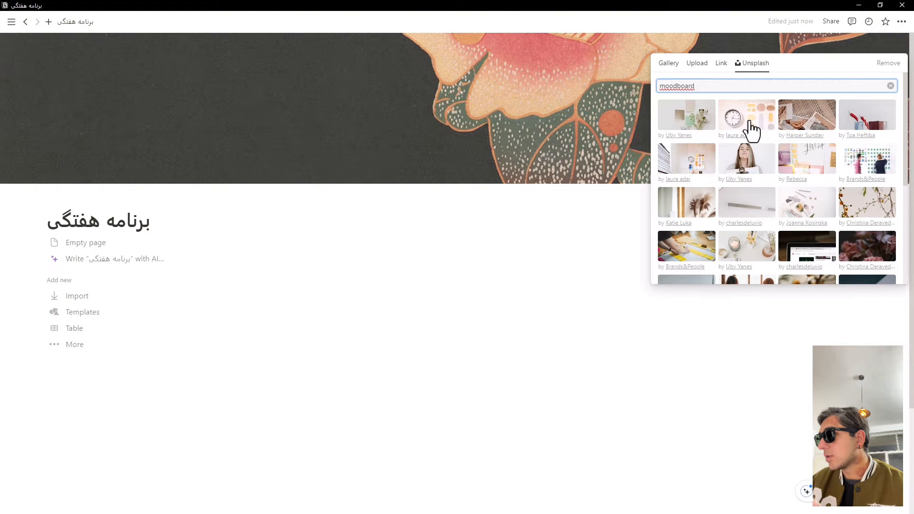
left_click(749, 121)
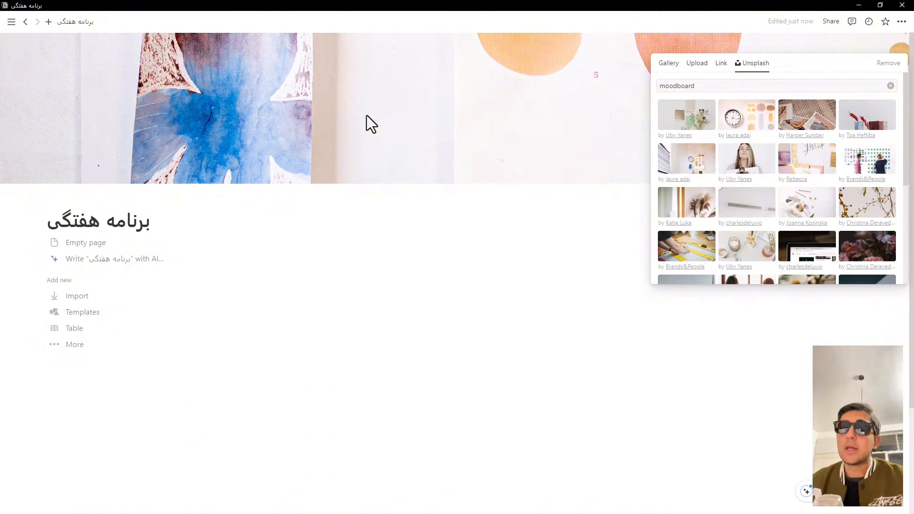
left_click(70, 165)
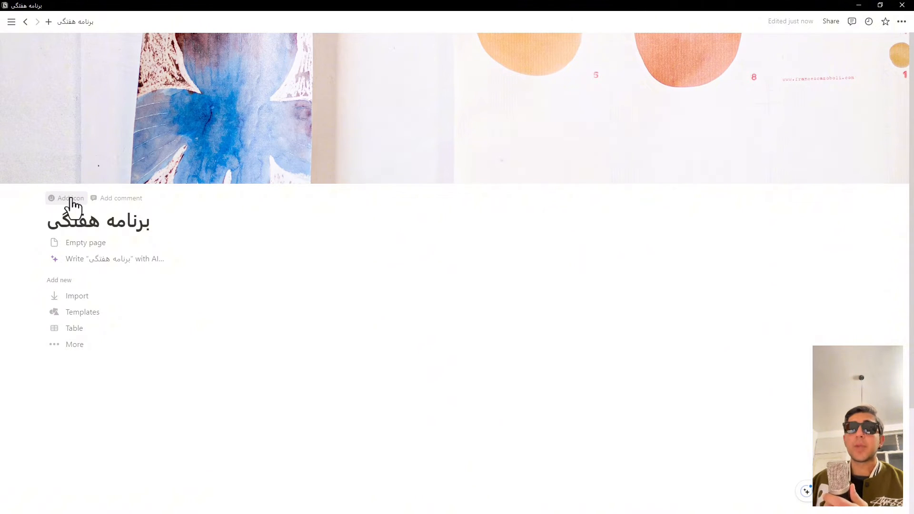
Step: Add a page icon, using the orange version of the first calendar icon found by filtering the icons for "calen"
left_click(71, 198)
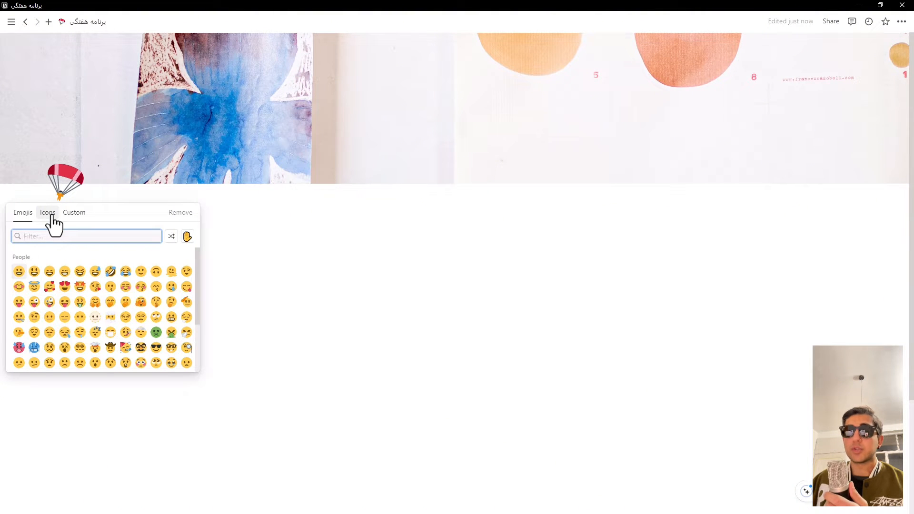
scroll(127, 316, "down", 2)
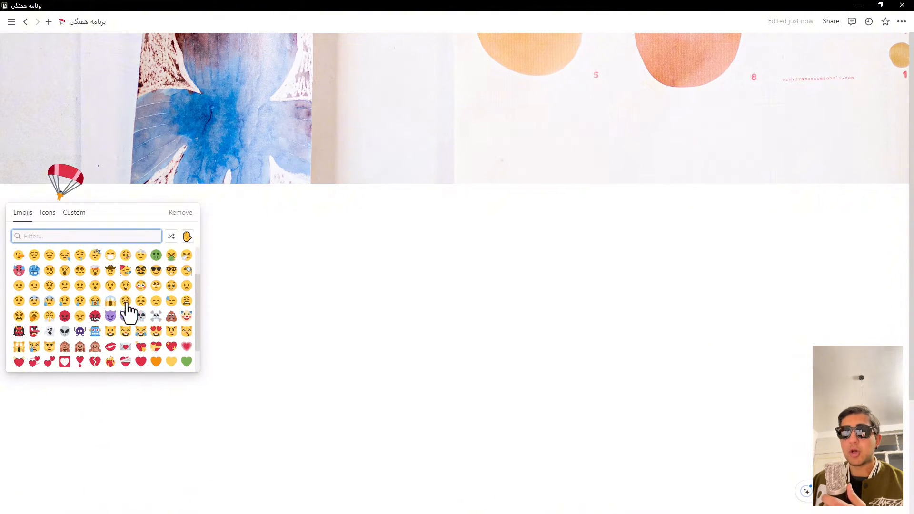
scroll(127, 308, "down", 2)
scroll(127, 308, "up", 5)
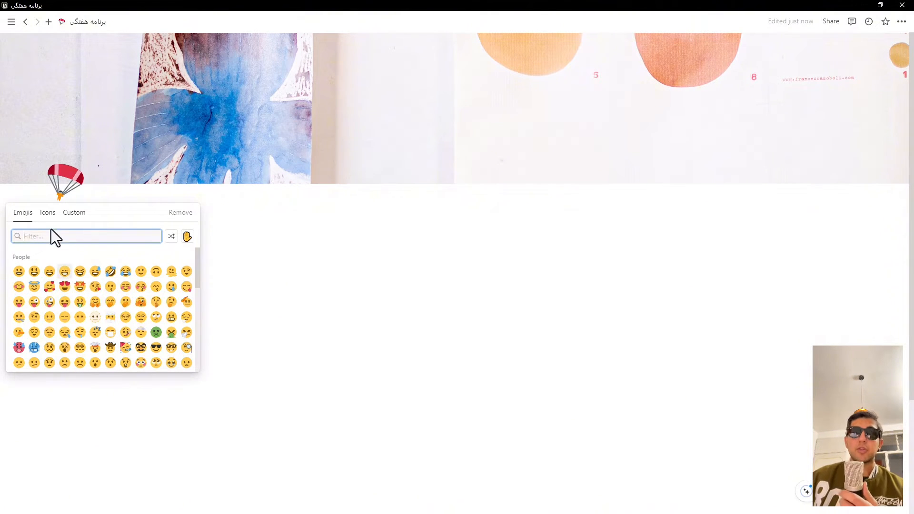
left_click(48, 213)
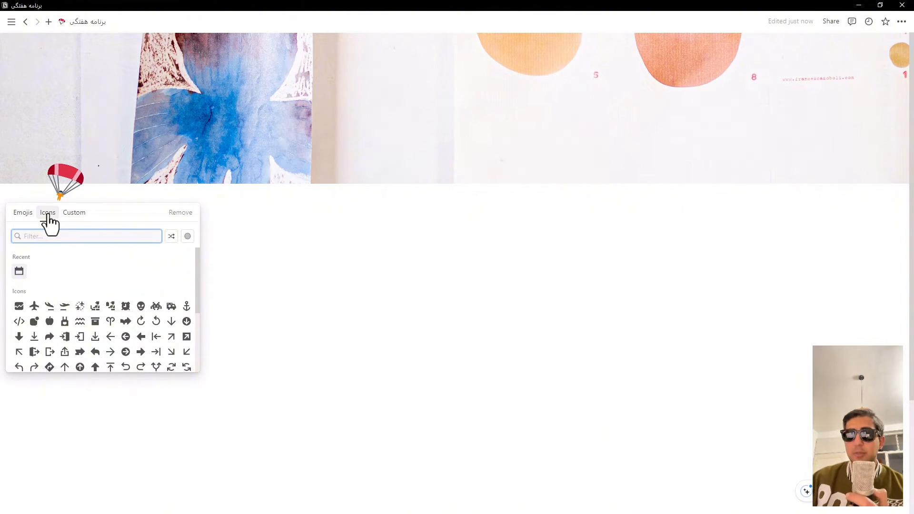
type("c")
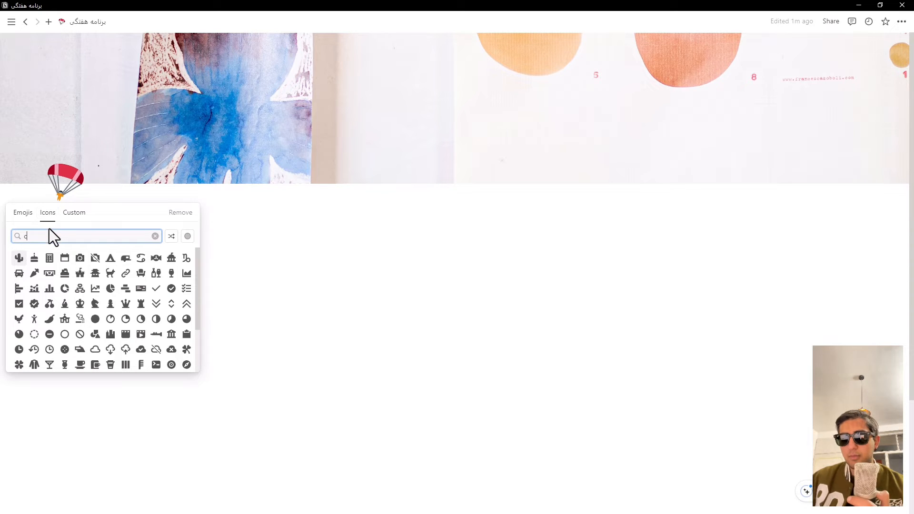
type("alen")
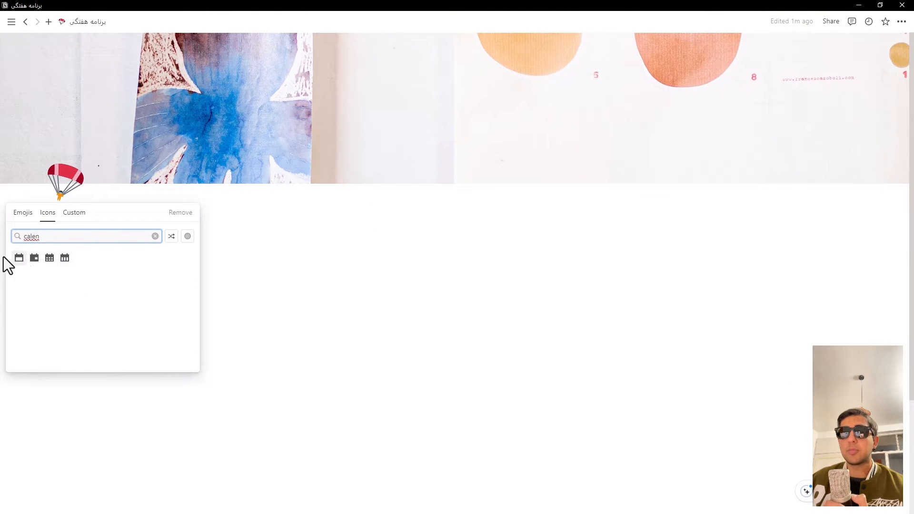
mouse_move(19, 260)
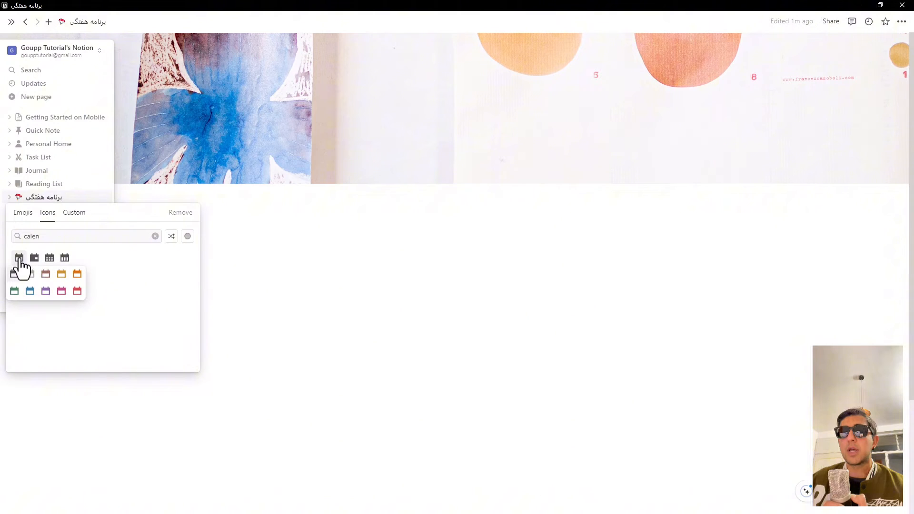
left_click(76, 274)
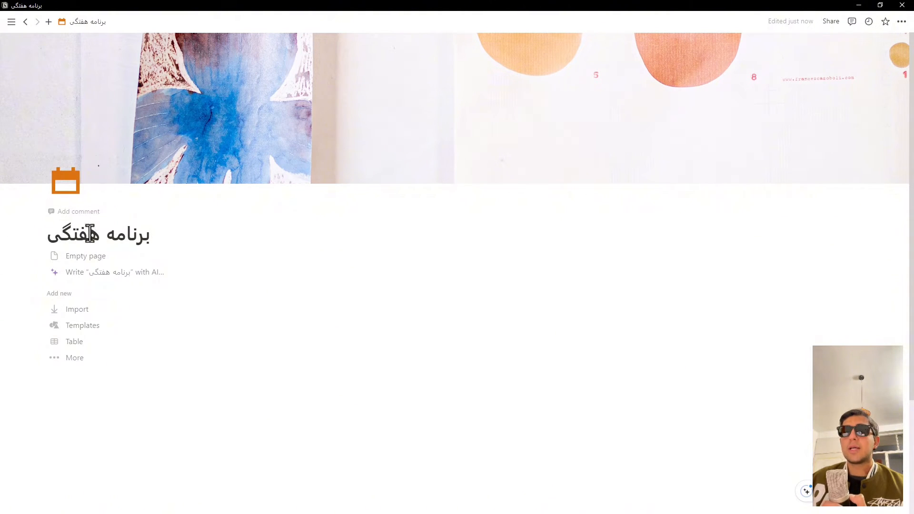
Step: Start the page body as an empty page and insert a 4 columns block below the title
left_click(112, 260)
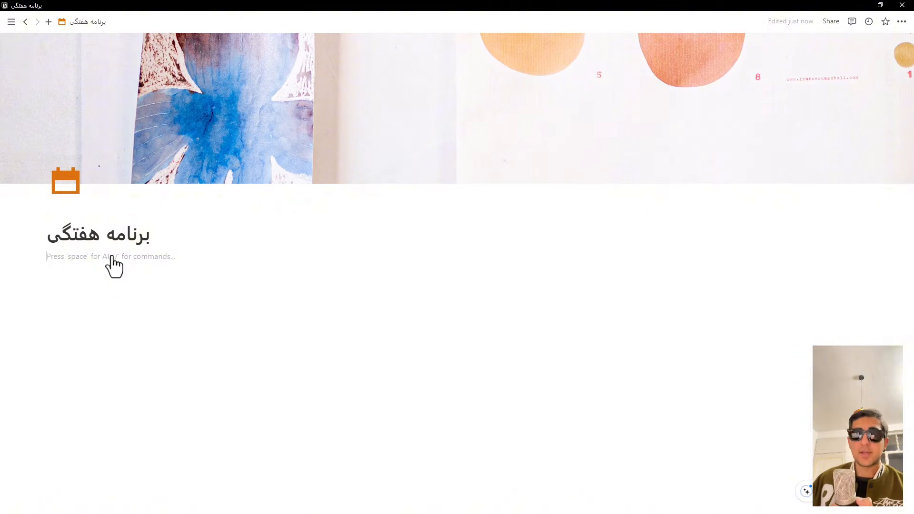
type("/")
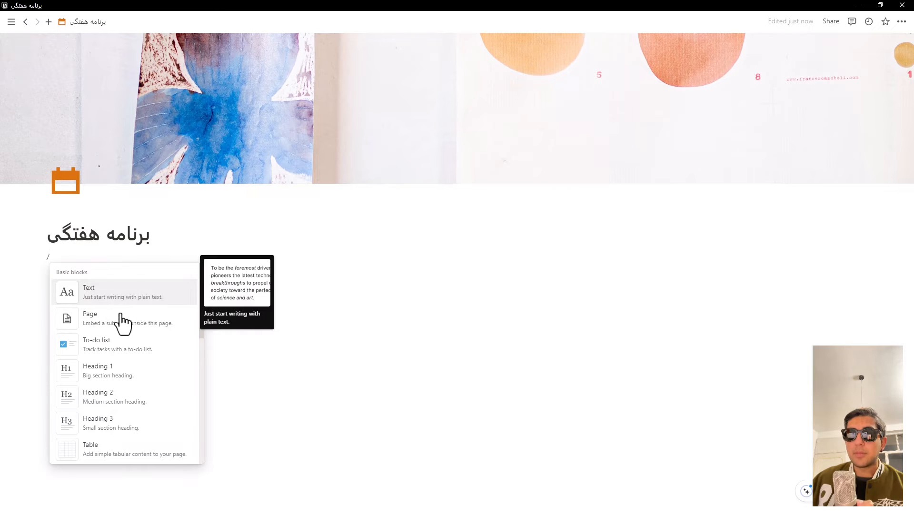
type("col")
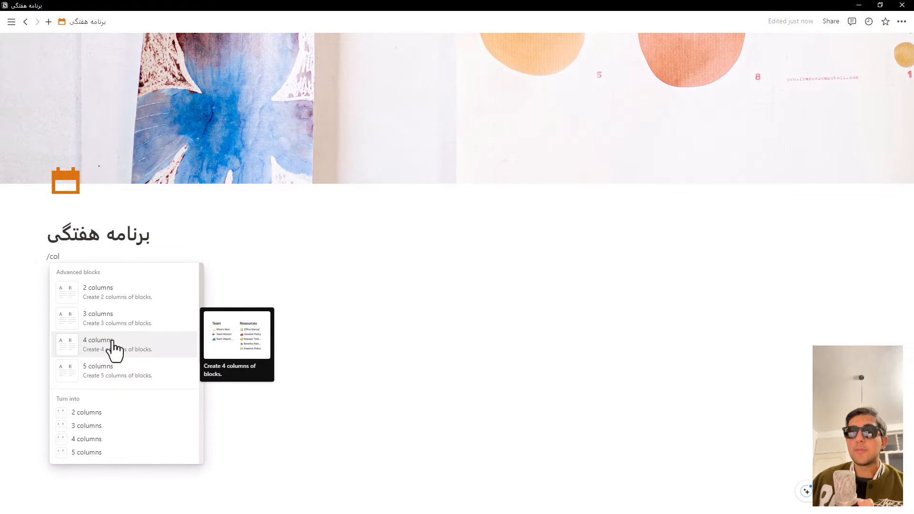
left_click(112, 342)
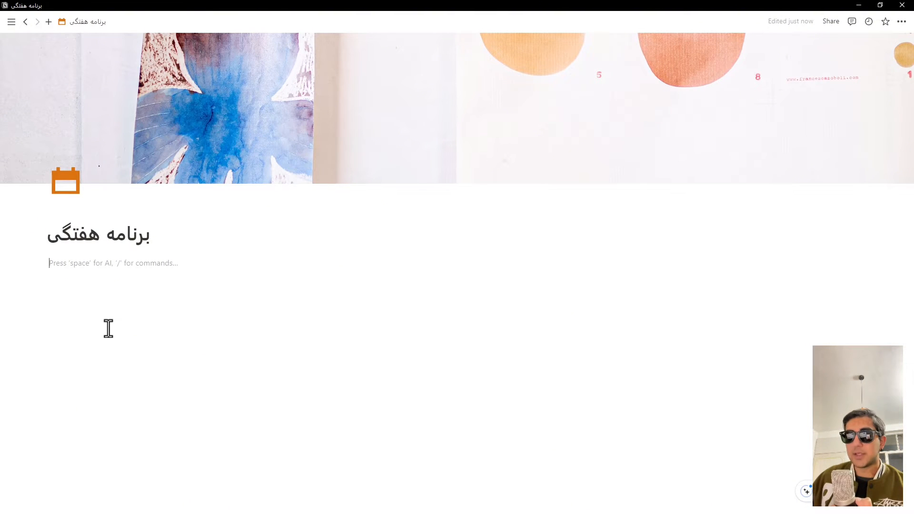
key("Right")
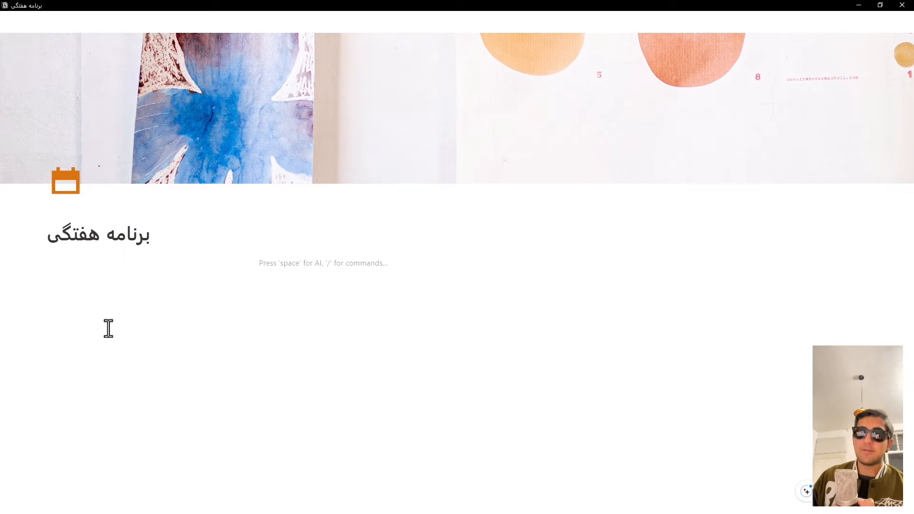
key("Right")
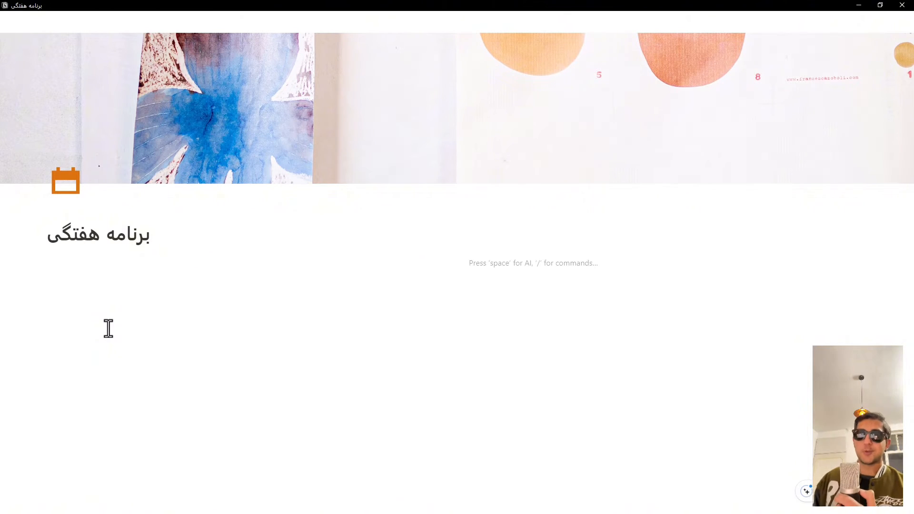
key("Left")
key("Left")
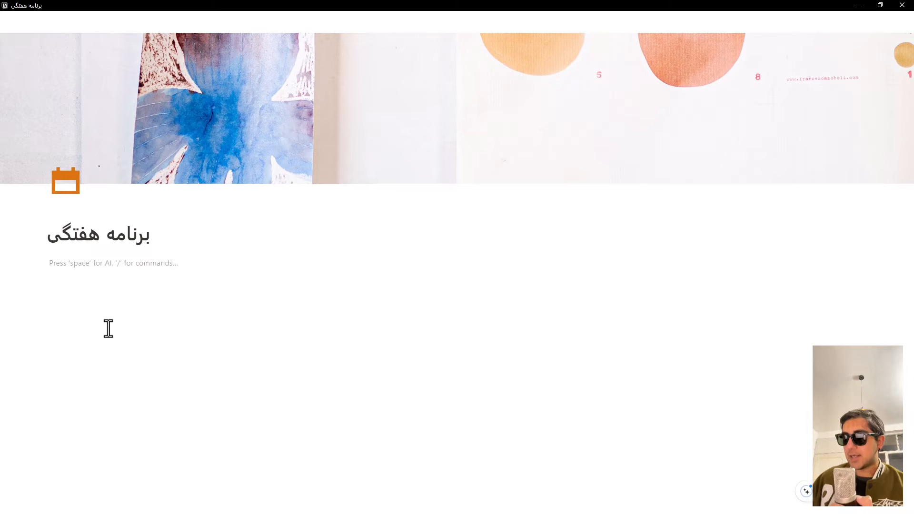
Step: Insert a Heading 2 block in the first column
type("/")
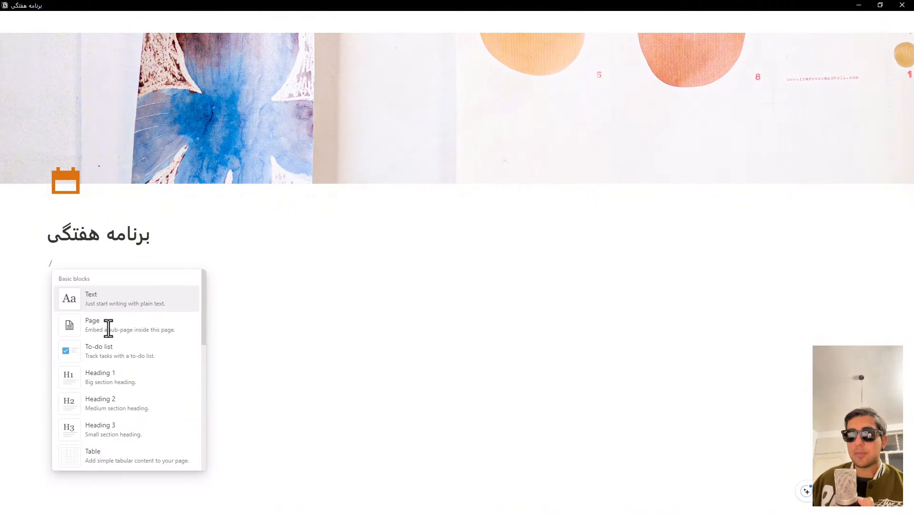
key("Down")
key("Down")
key("Down")
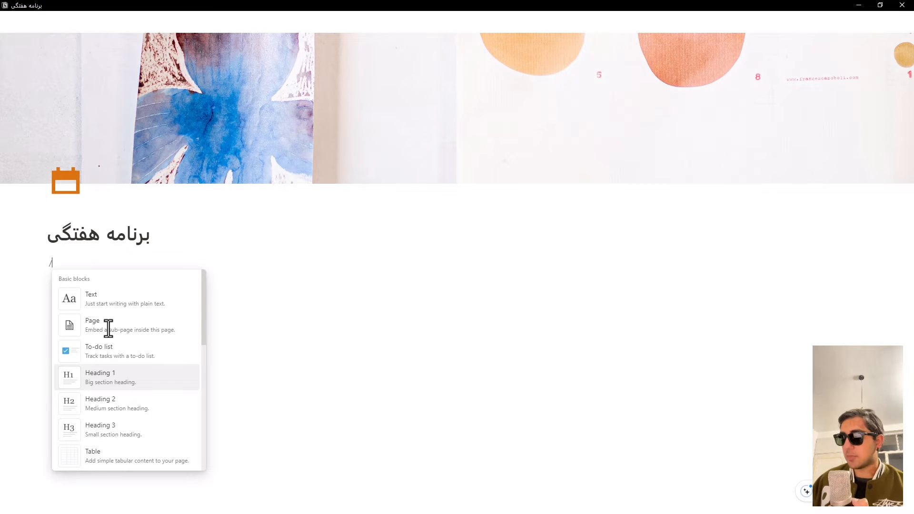
key("Down")
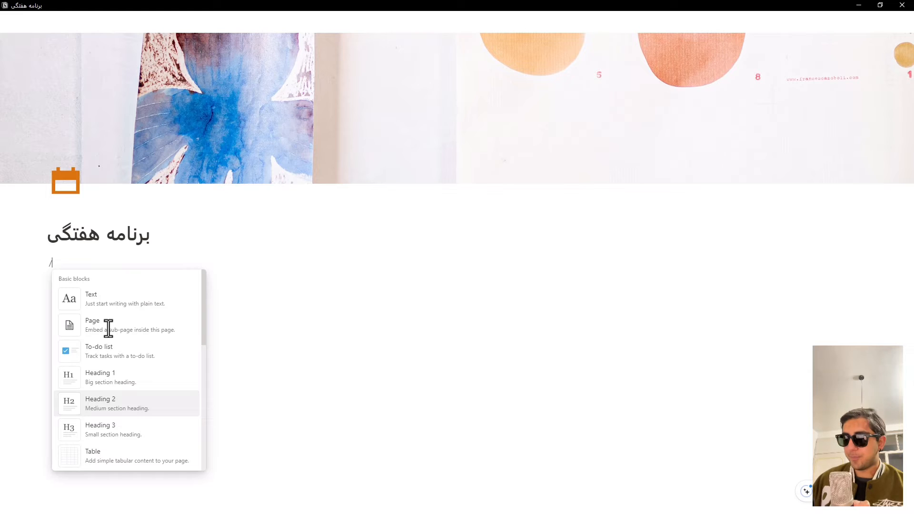
key("Return")
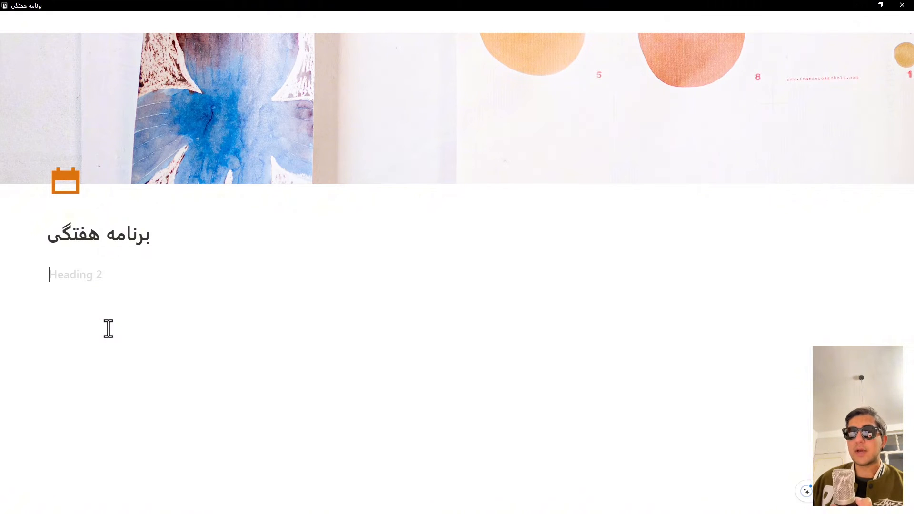
Step: Enter "شنبه" in Persian as the text of the first column's heading
type("a")
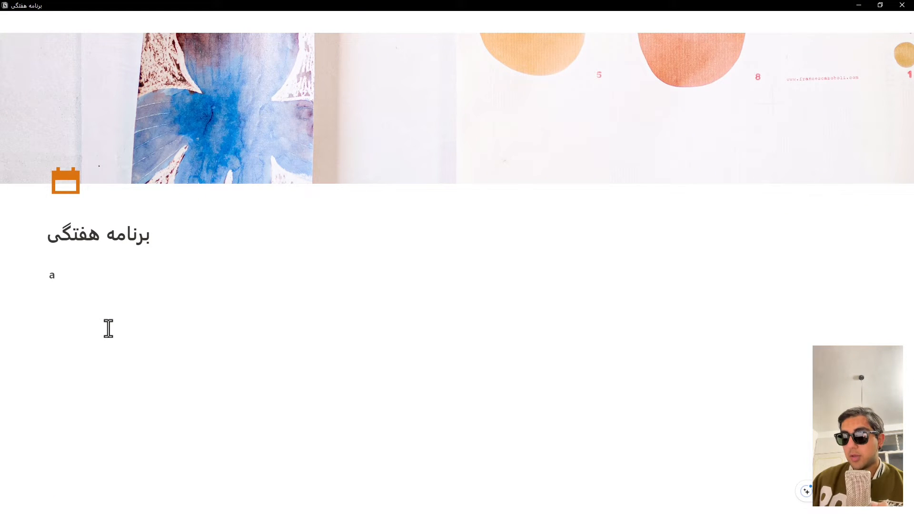
key("BackSpace")
key("alt")
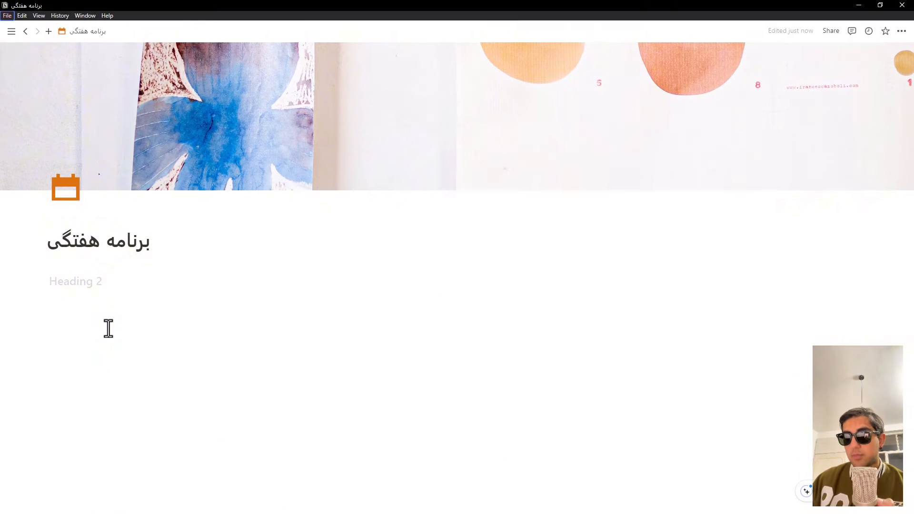
left_click(67, 295)
left_click(68, 282)
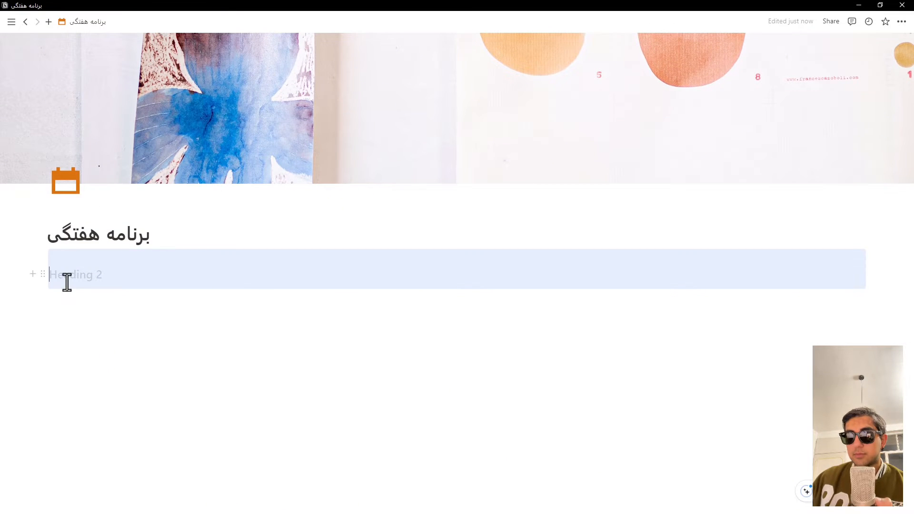
type("شنب")
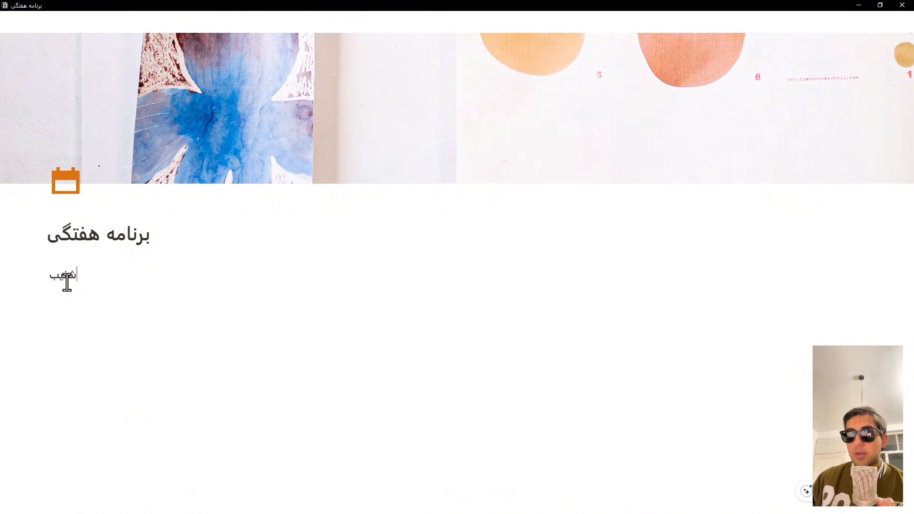
key("BackSpace")
type("به")
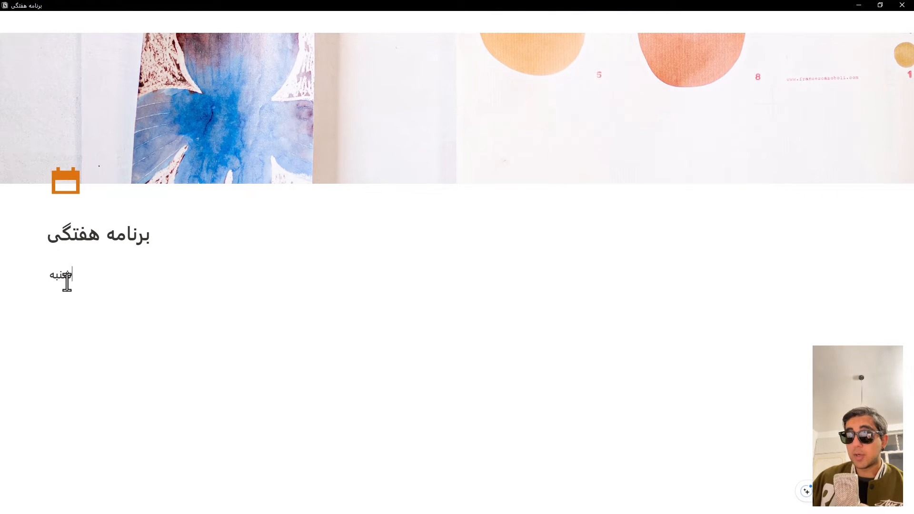
Step: Add a Heading 2 reading "یک شنبه" in the second column
key("Return")
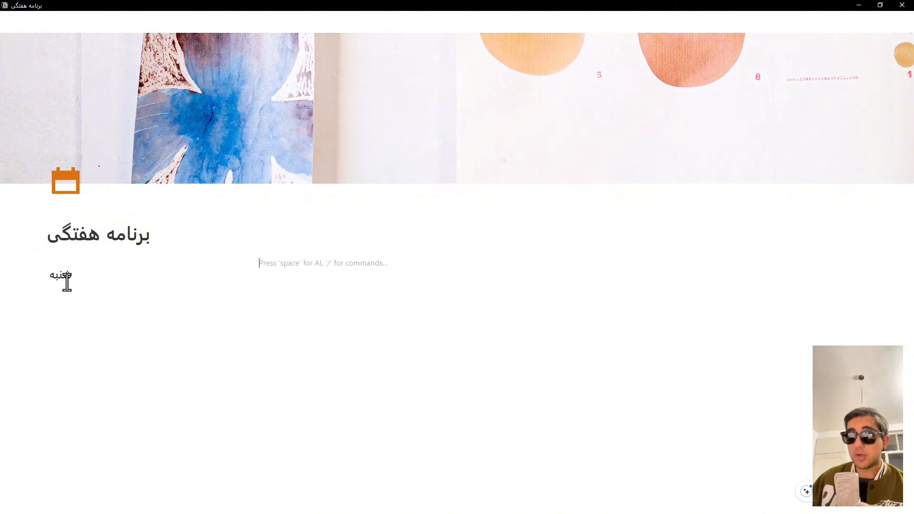
type("/")
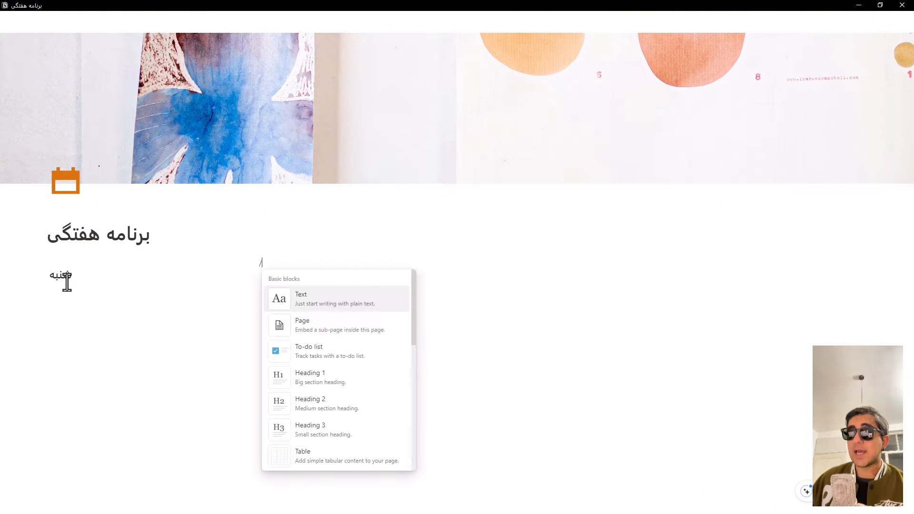
key("Down")
key("Down")
key("Down")
key("Down")
key("Return")
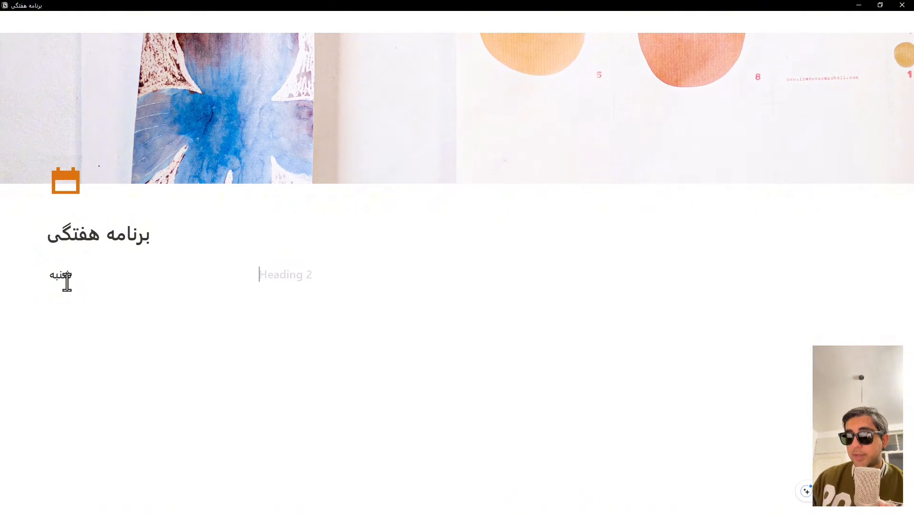
type("یک شنبه")
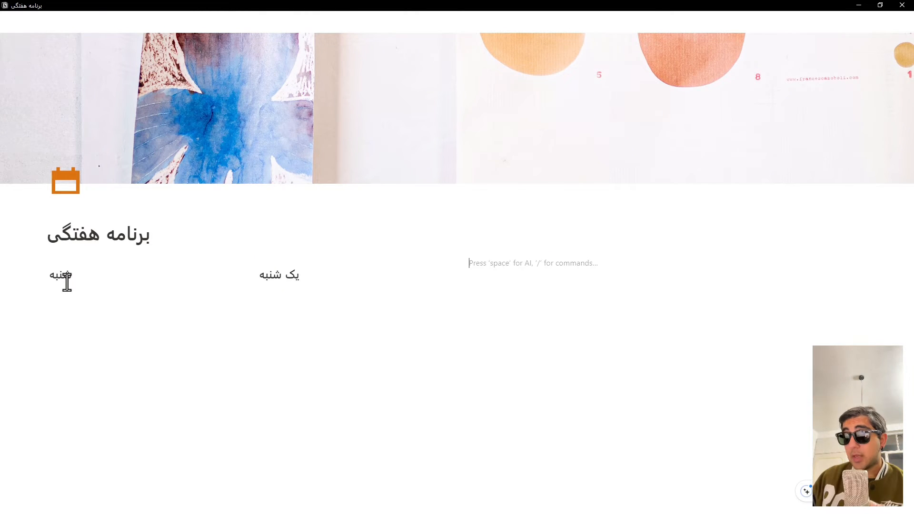
Step: Enter "دو شنبه" in the third column and turn that text block into a Heading 2
type("د")
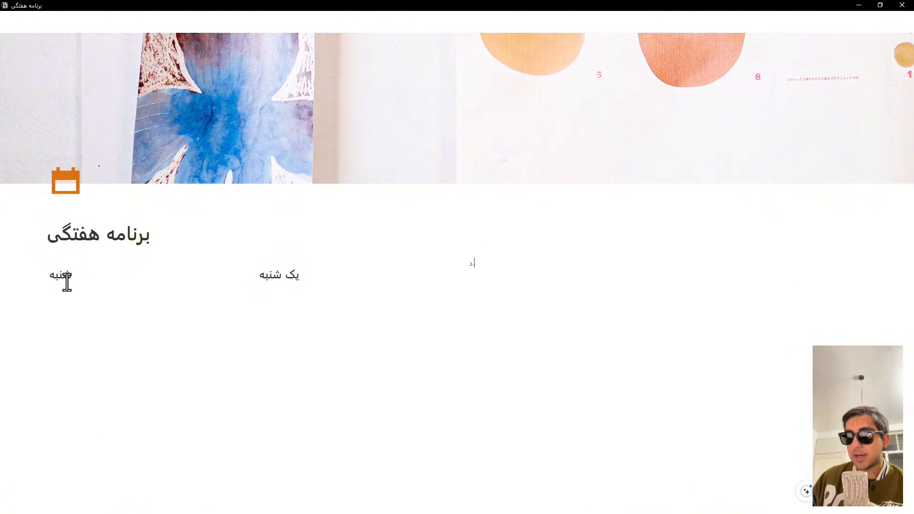
type("و شنبه")
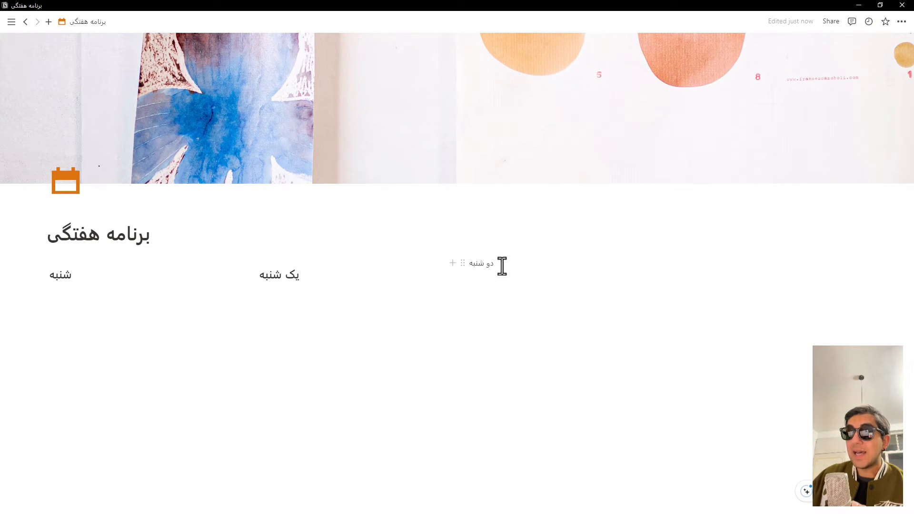
left_click(462, 263)
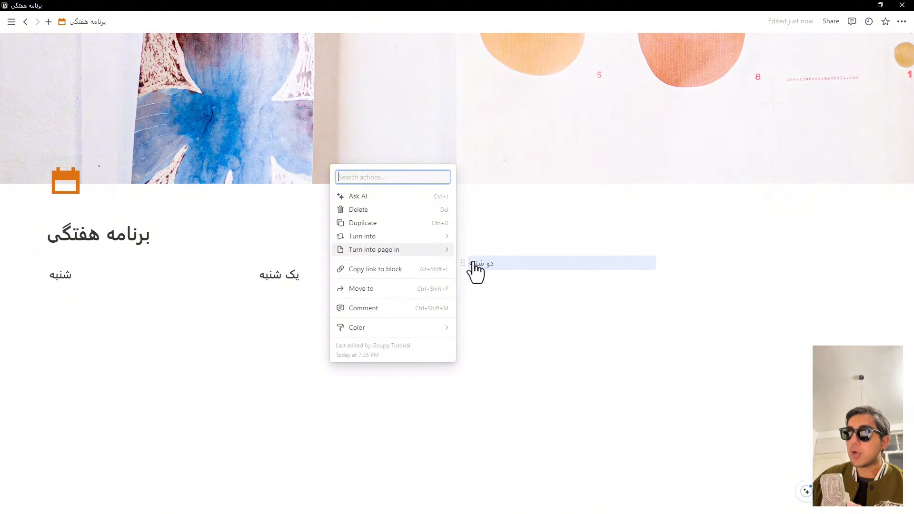
left_click(385, 250)
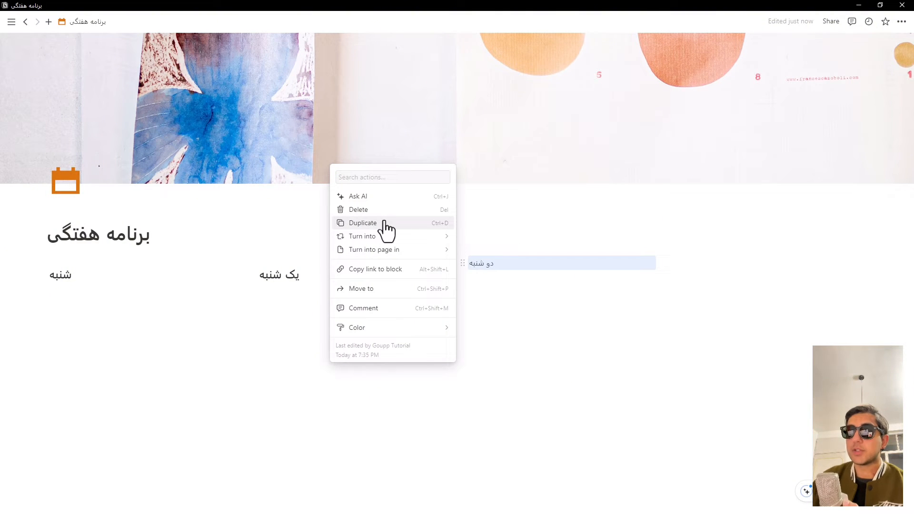
mouse_move(385, 244)
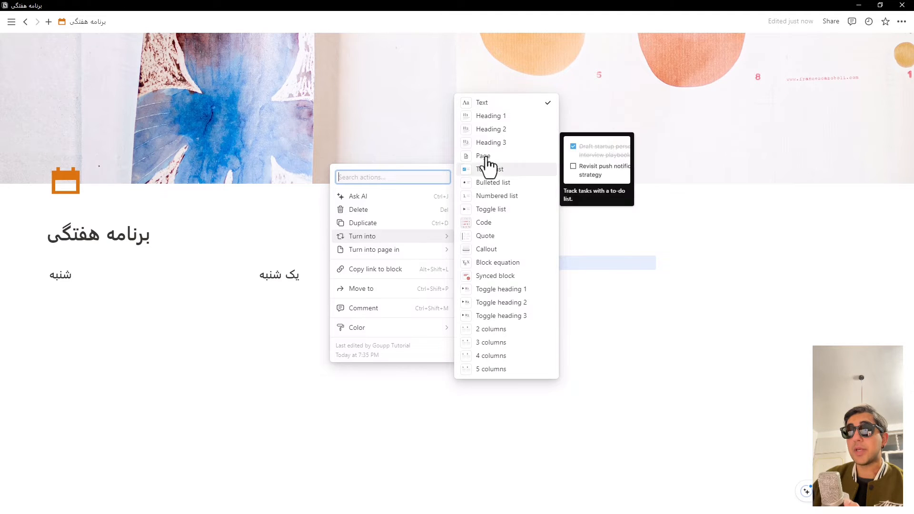
key("Escape")
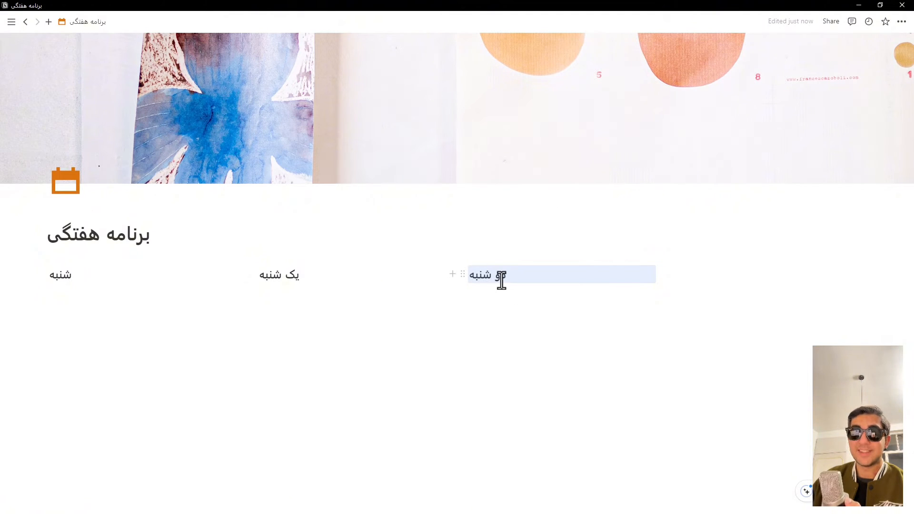
Step: Enter "سه شنبه" in the fourth column and turn that text block into a Heading 3
left_click(549, 284)
key("Return")
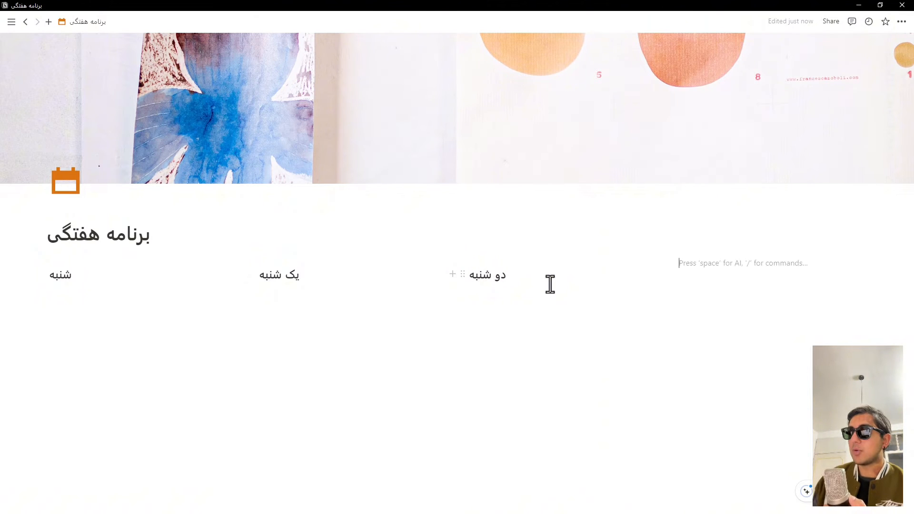
type("س")
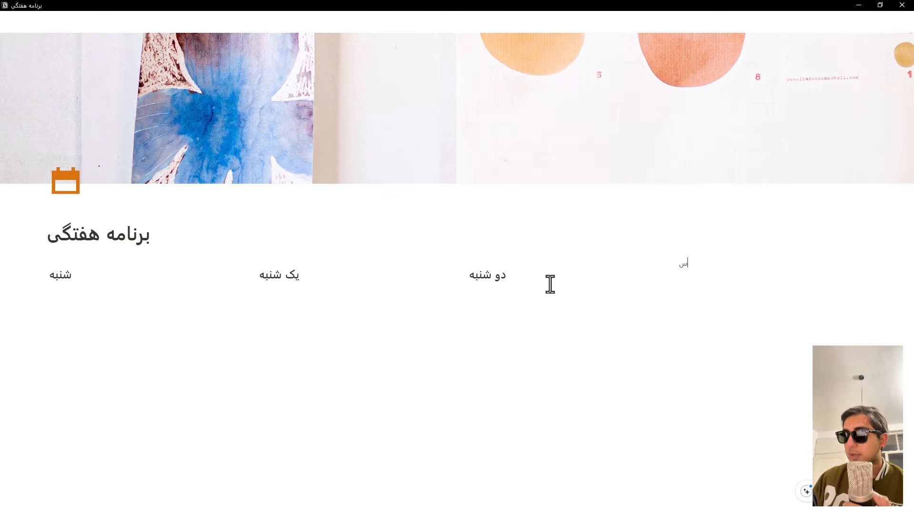
type("ه شنبه")
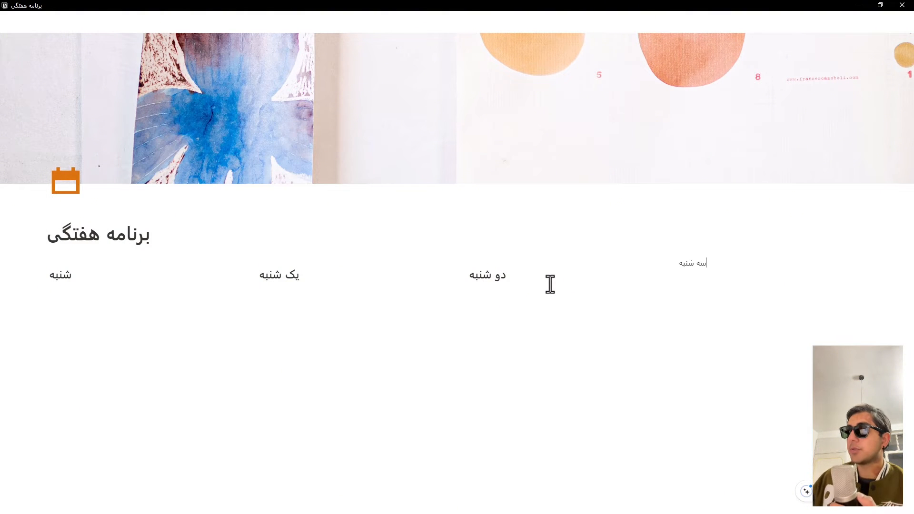
left_click(671, 262)
mouse_move(613, 238)
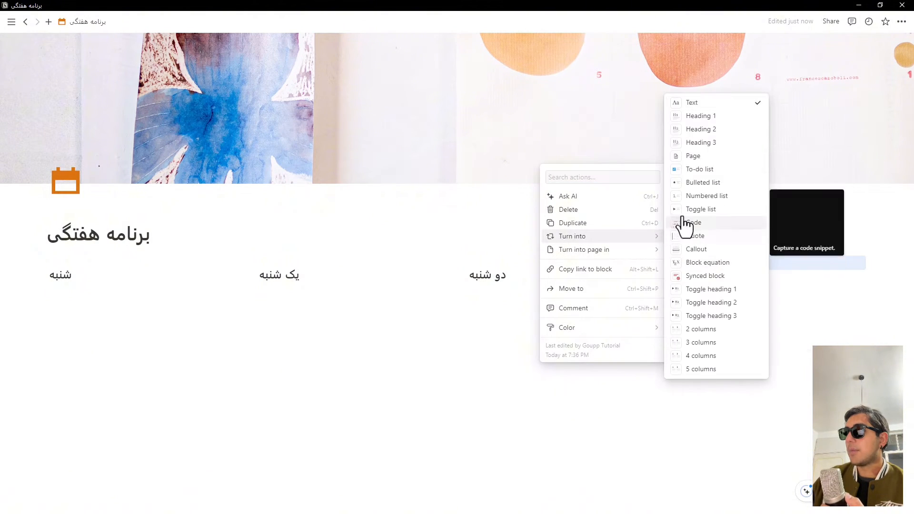
left_click(699, 144)
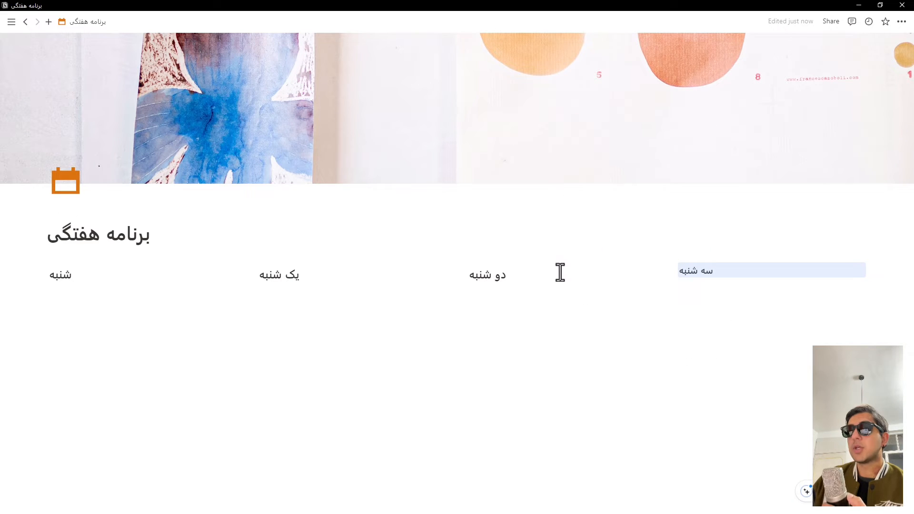
Step: Add two empty lines below the "شنبه" heading in the first column
left_click(84, 274)
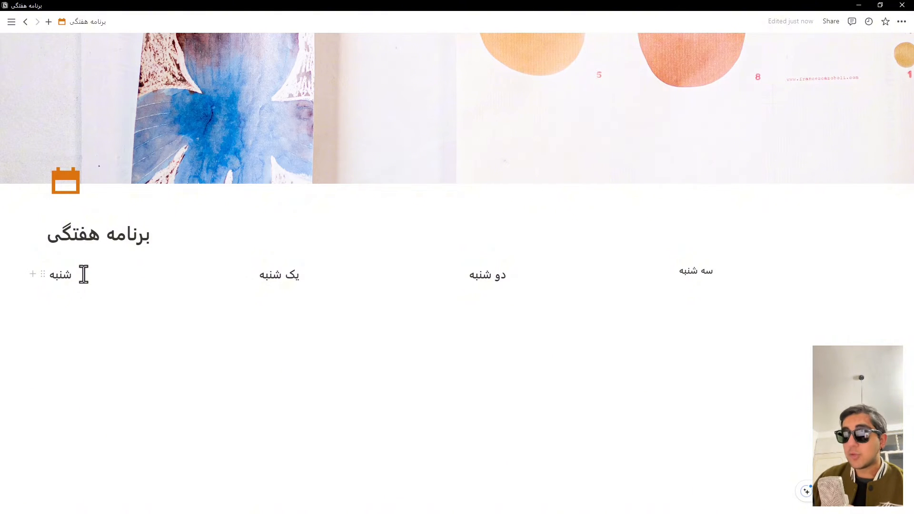
key("Return")
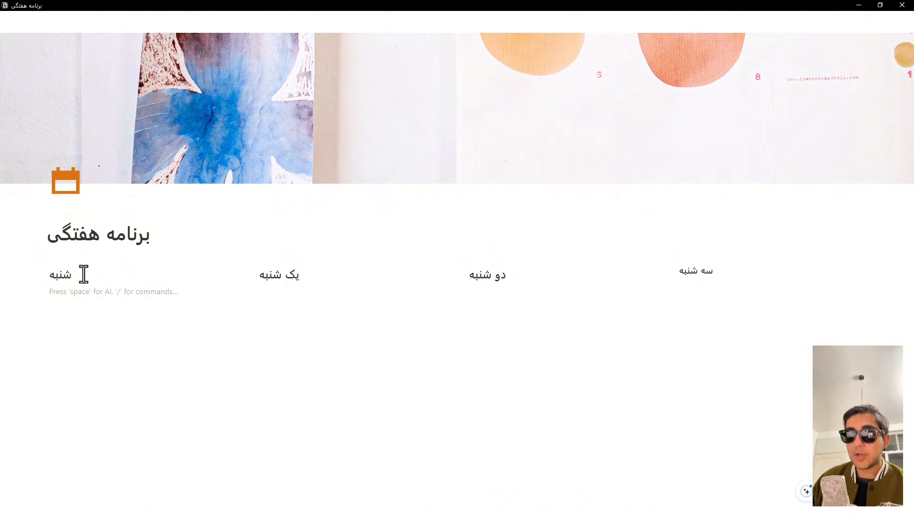
key("Down")
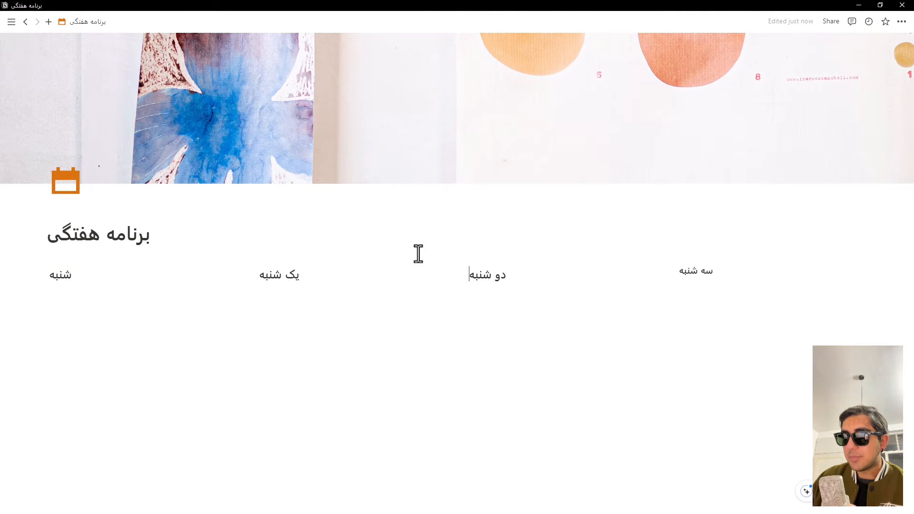
left_click(90, 292)
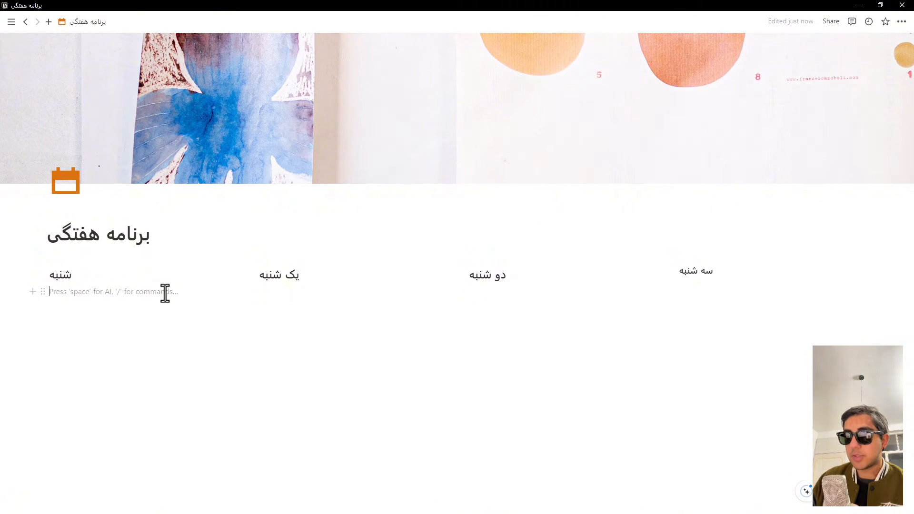
key("Return")
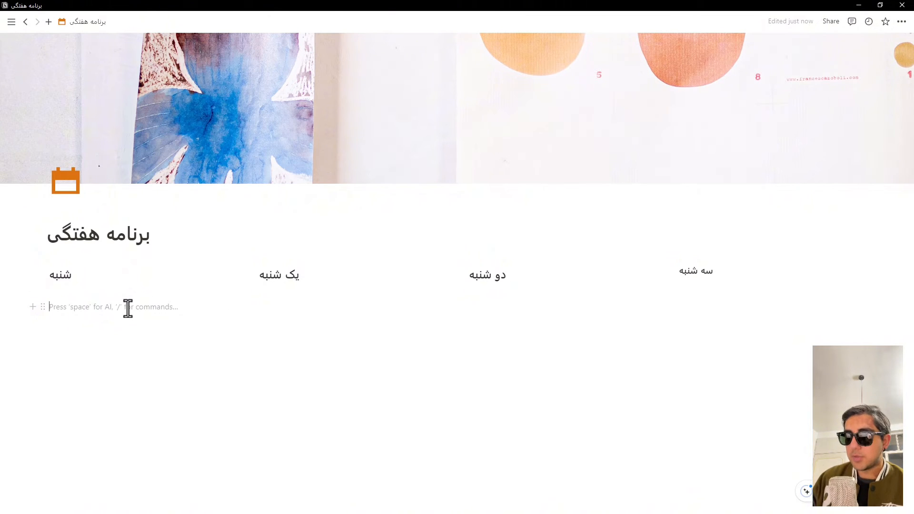
Step: Add a Heading 2 reading "چهارشنبه" in the first column, below the "شنبه" heading
type("/")
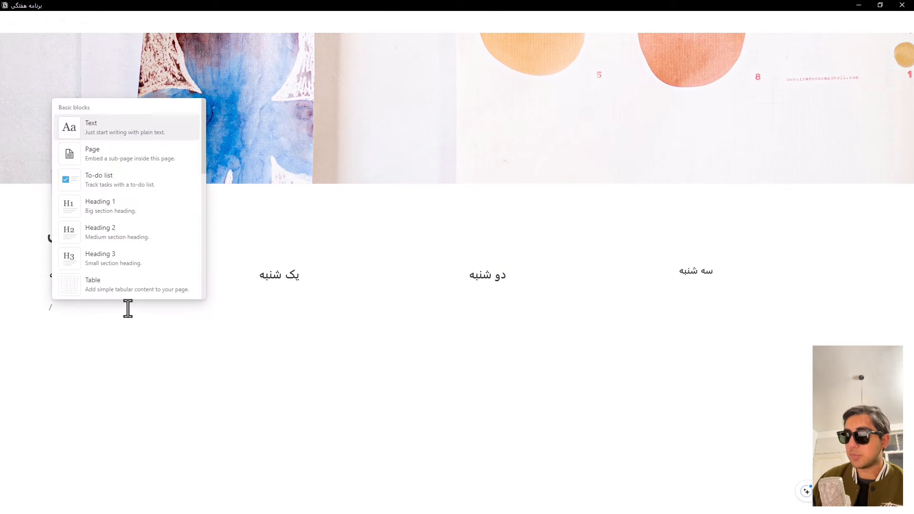
key("Down")
key("Down")
key("Down")
key("Down")
key("Return")
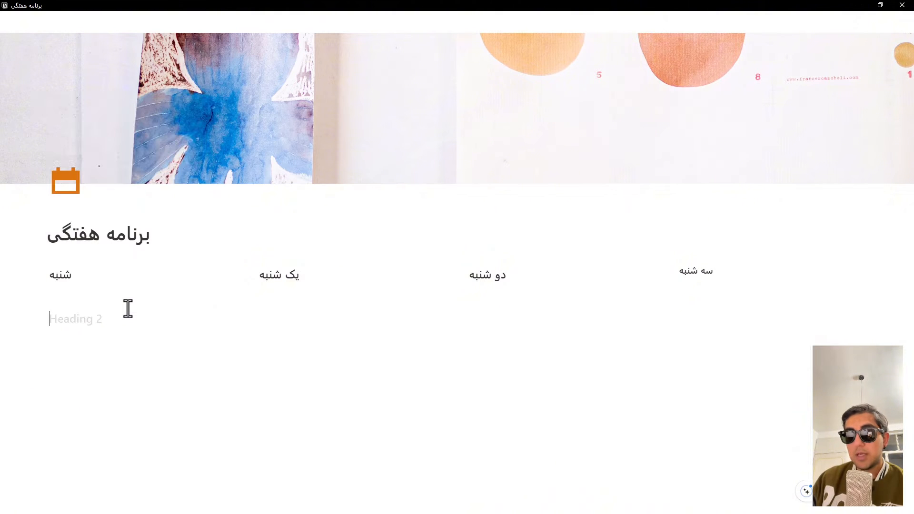
type("چ")
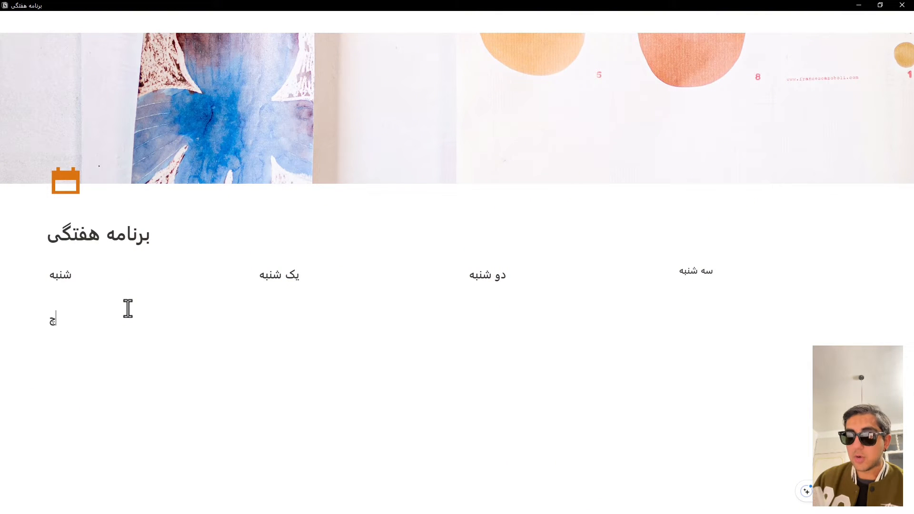
type("هارشنبه")
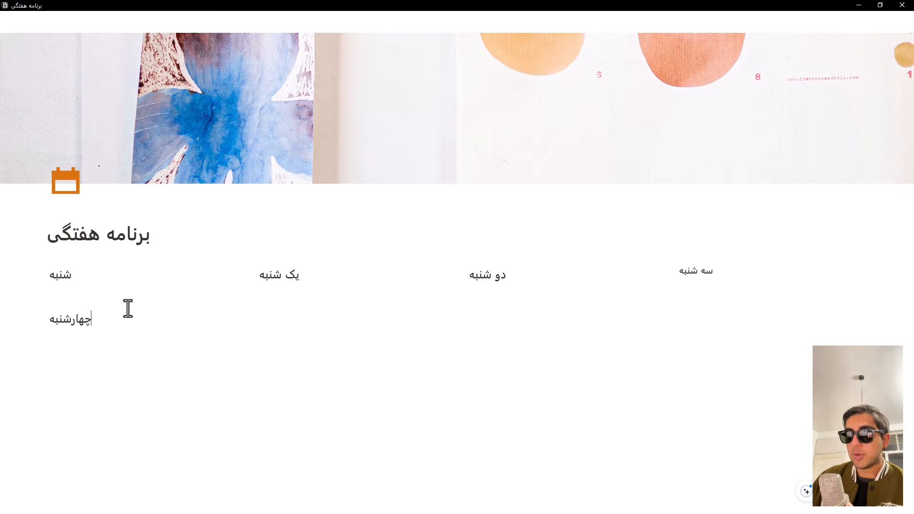
Step: Add lines below the "یک شنبه" heading in the second column and enter "پنج شنبه" as plain text
left_click(276, 316)
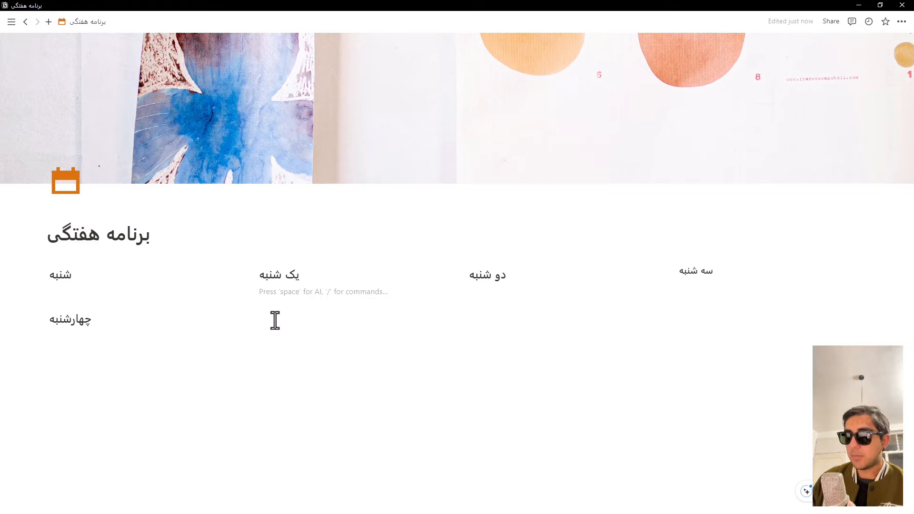
key("Return")
key("Return")
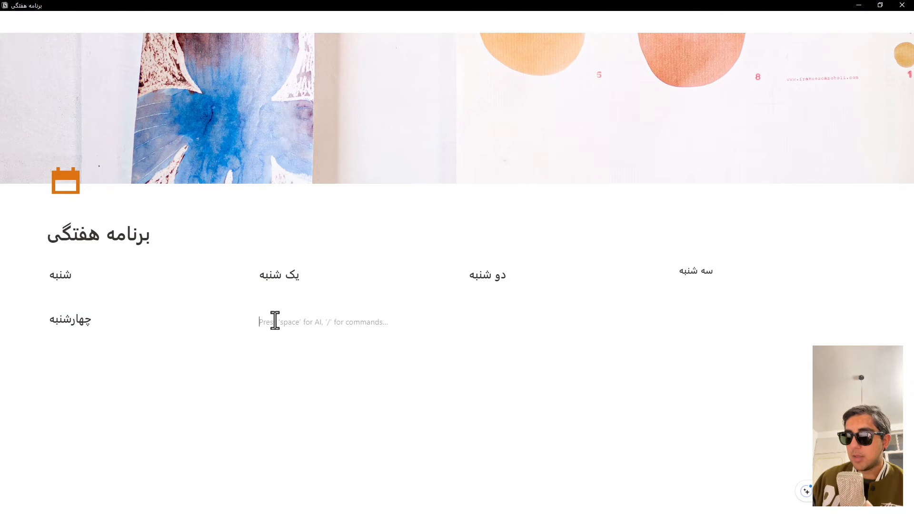
type("پنج")
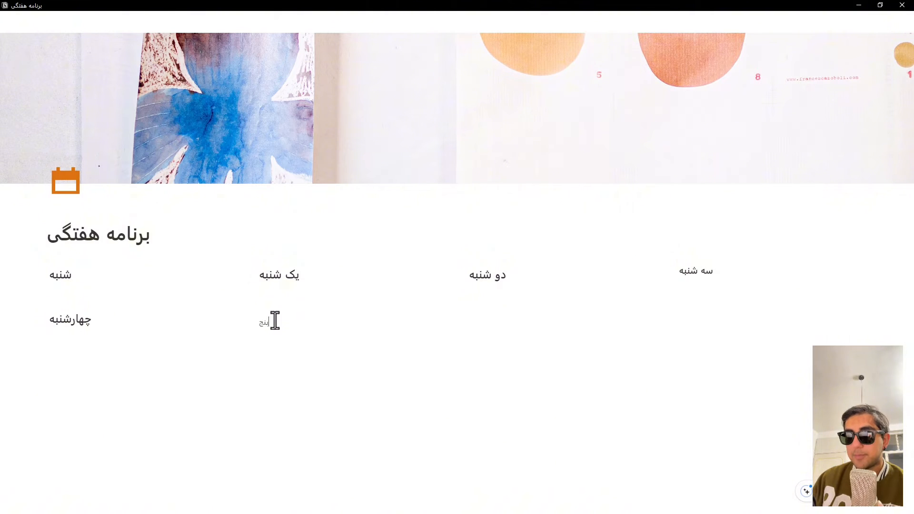
type(" شن")
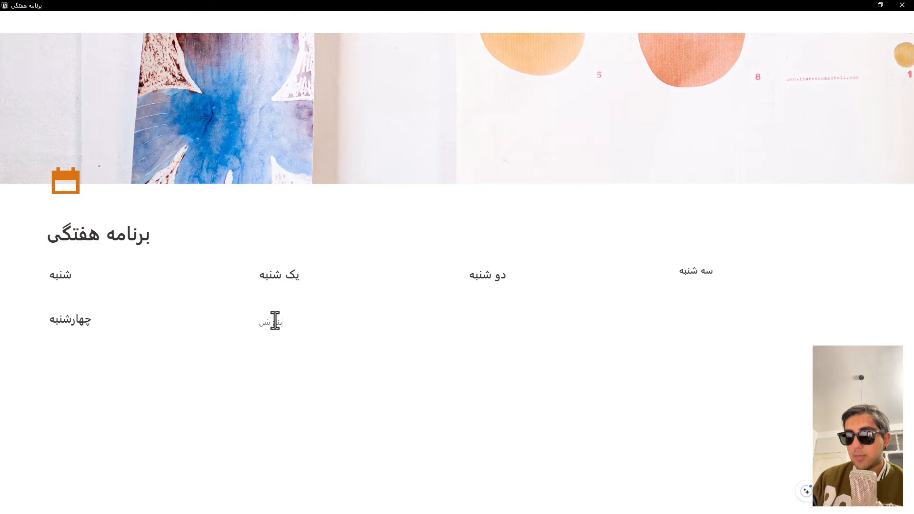
type("به")
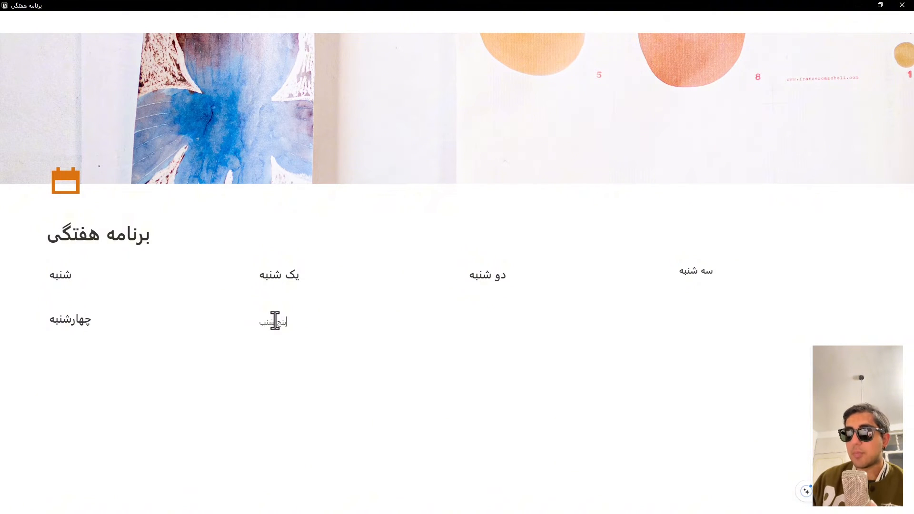
Step: Turn the "پنج شنبه" text block into a Heading 2 and remove the extra empty line above it
left_click(249, 320)
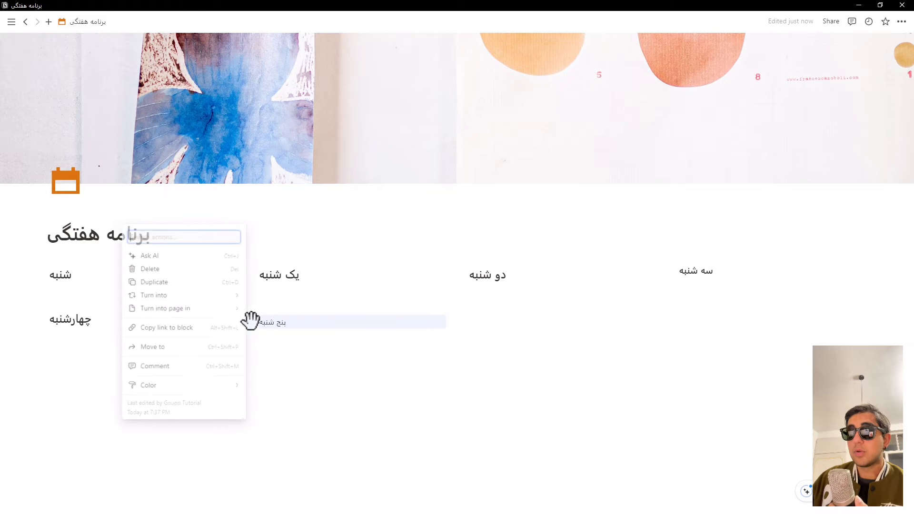
mouse_move(192, 296)
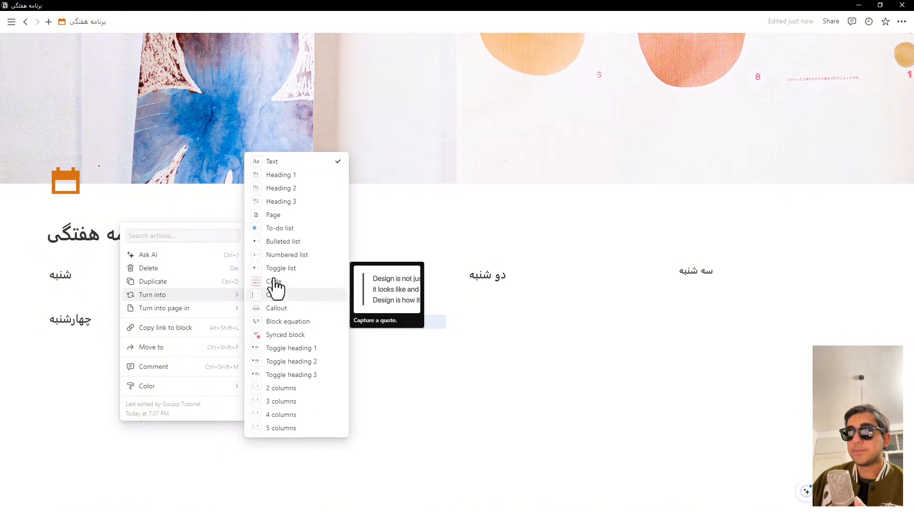
left_click(272, 202)
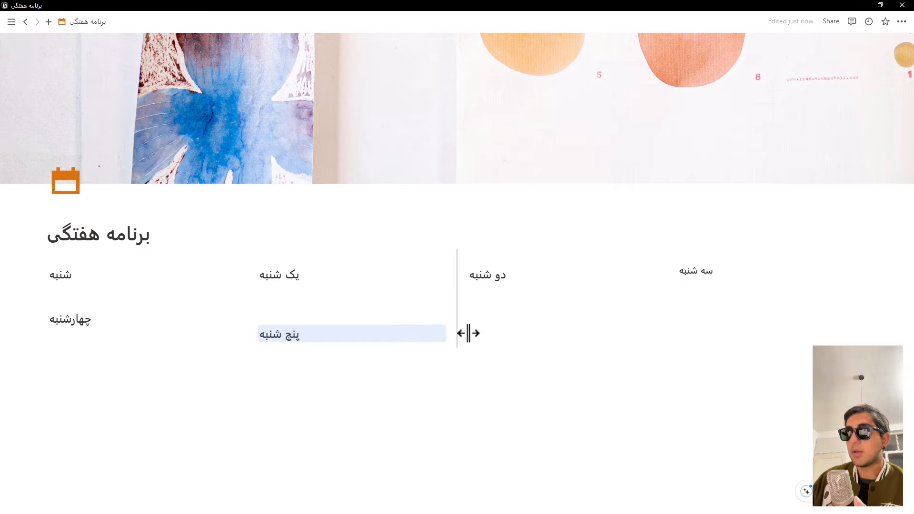
left_click(240, 340)
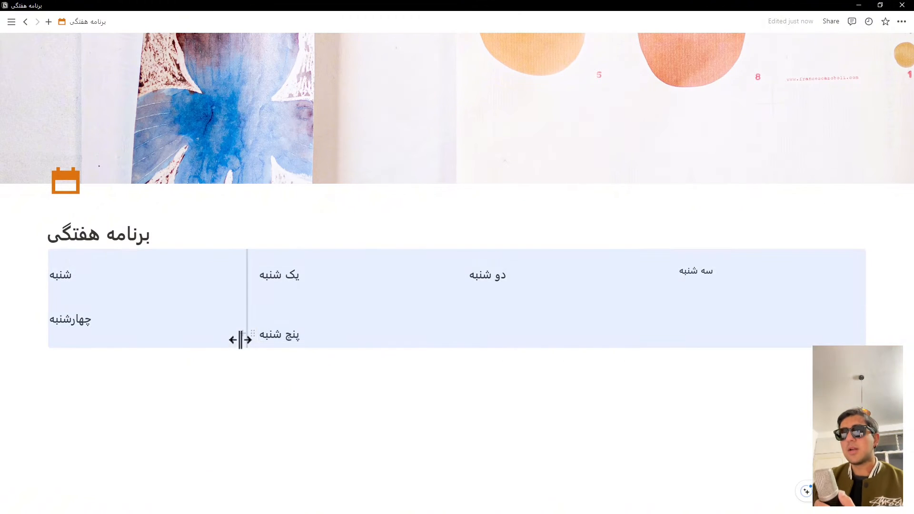
left_click(259, 322)
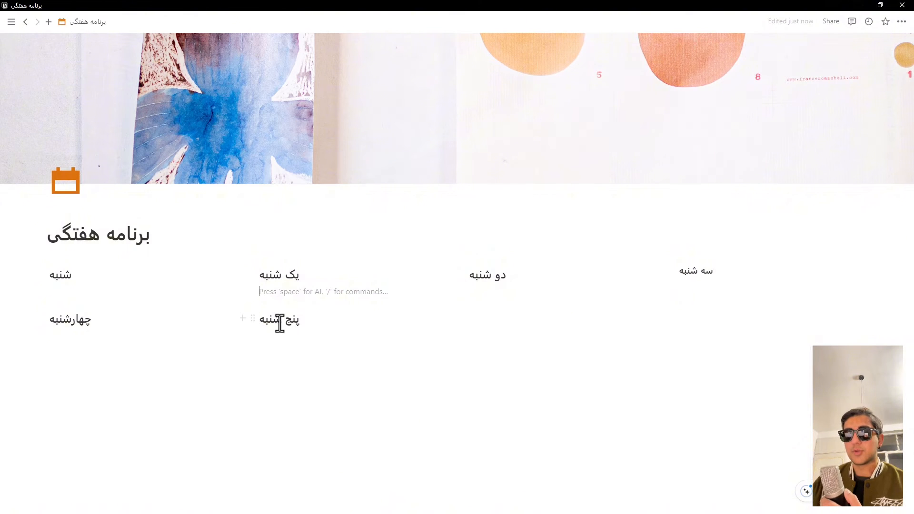
Step: Add a Heading 2 reading "جمعه" in the third column, leaving one empty line below the "دو شنبه" heading
left_click(500, 295)
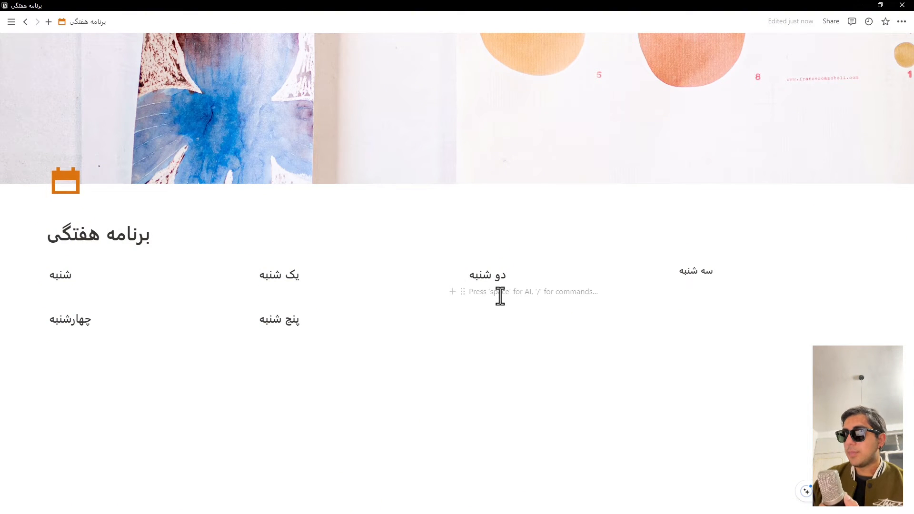
key("Return")
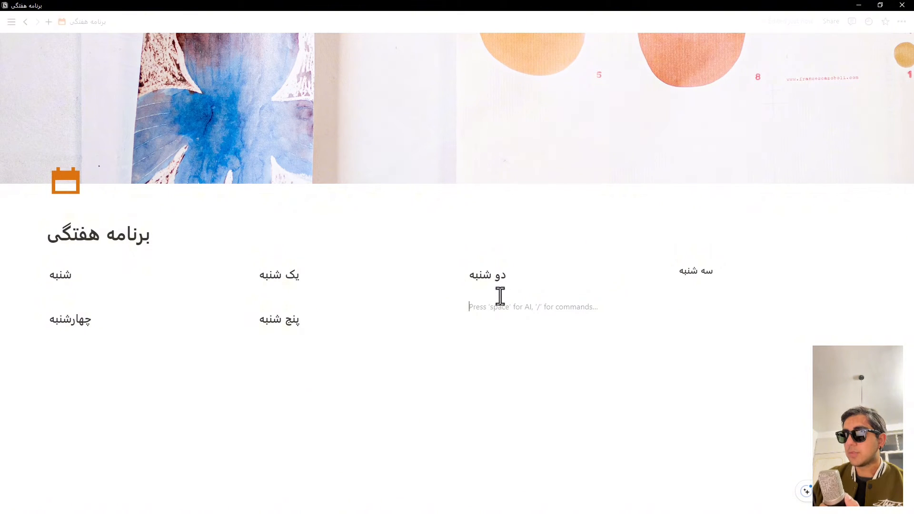
type("/")
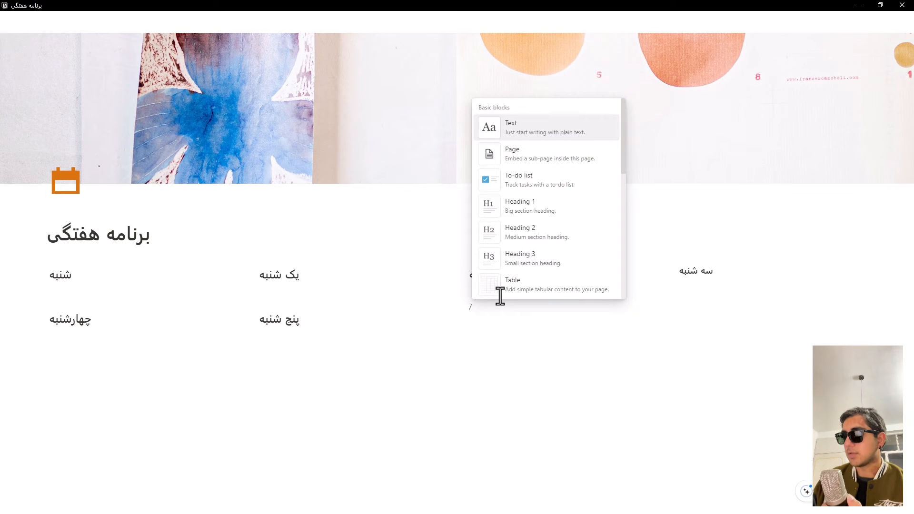
key("Down")
key("Down")
key("Down")
key("Down")
key("Return")
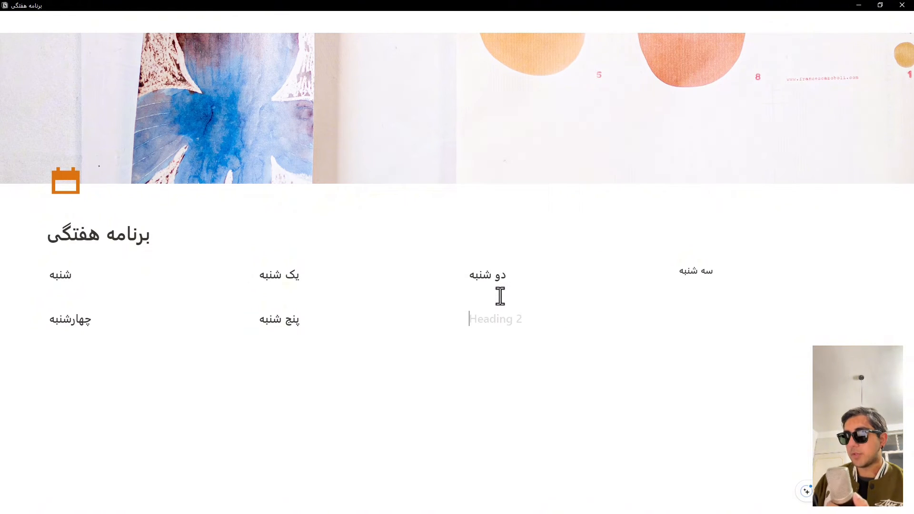
type("جمعه")
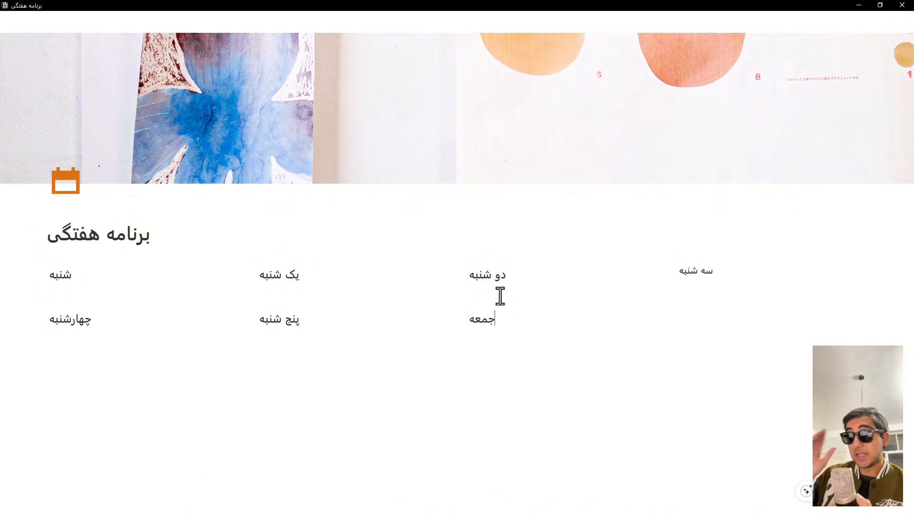
left_click(698, 308)
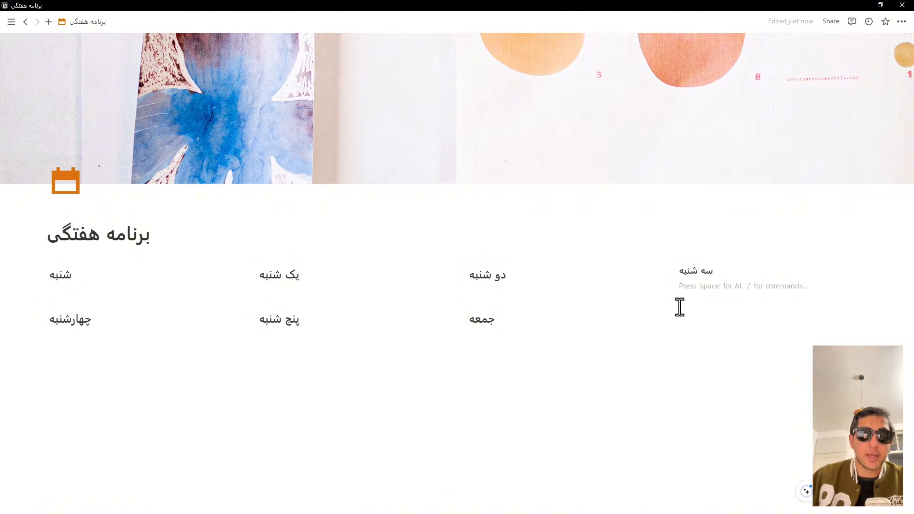
Step: Insert a to-do list item on the empty line under the "شنبه" heading
left_click(80, 288)
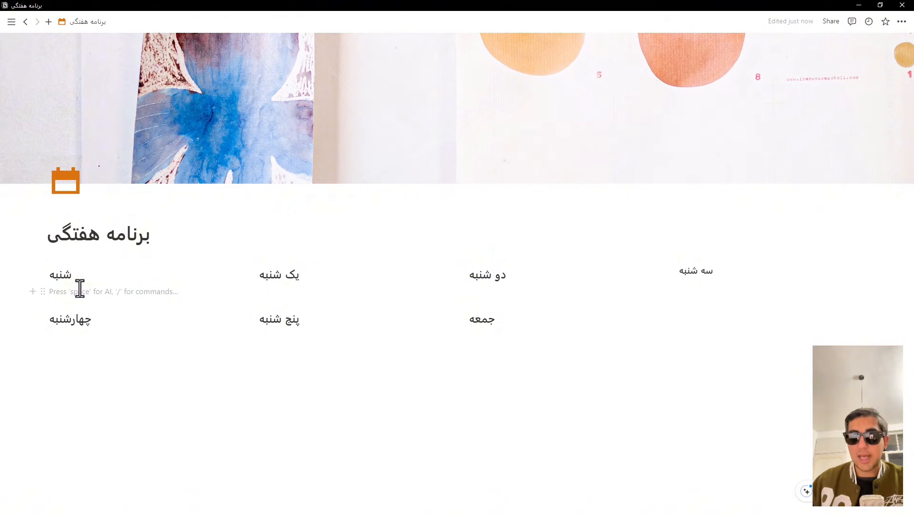
type("/")
key("Down")
key("Down")
key("Down")
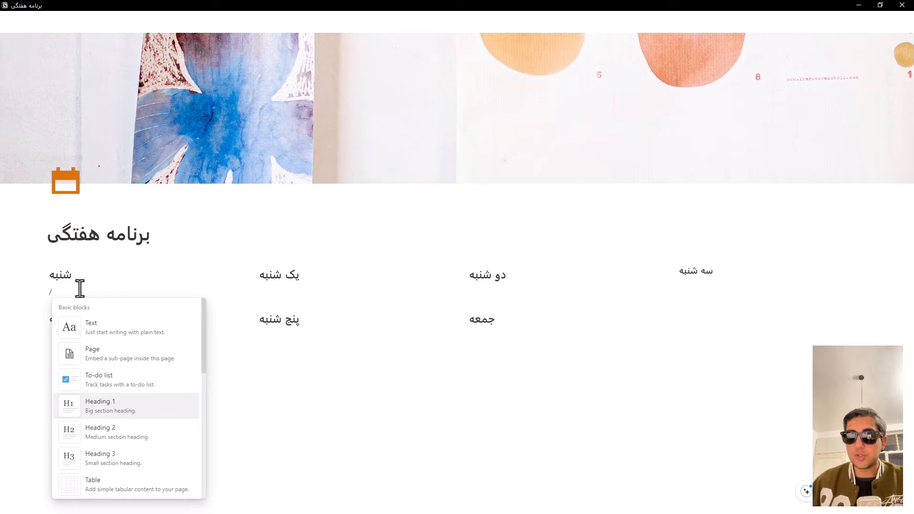
key("Up")
key("Return")
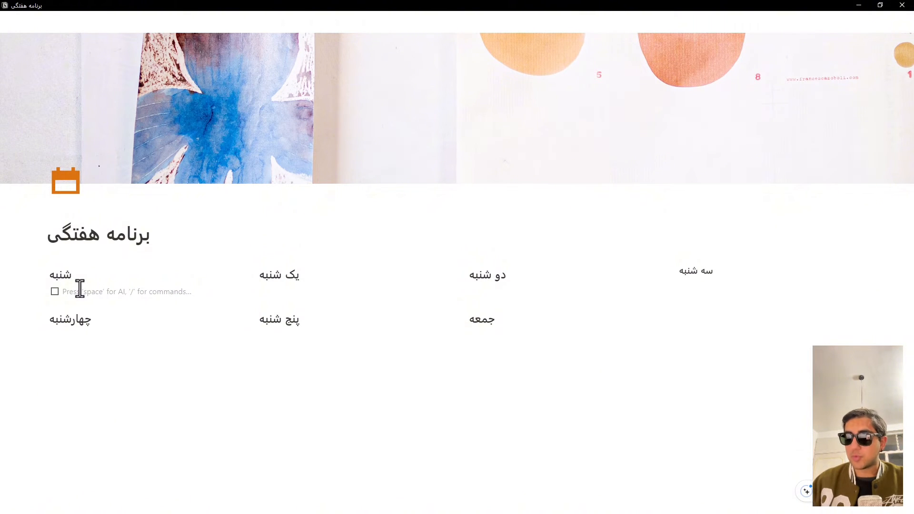
type("اخ")
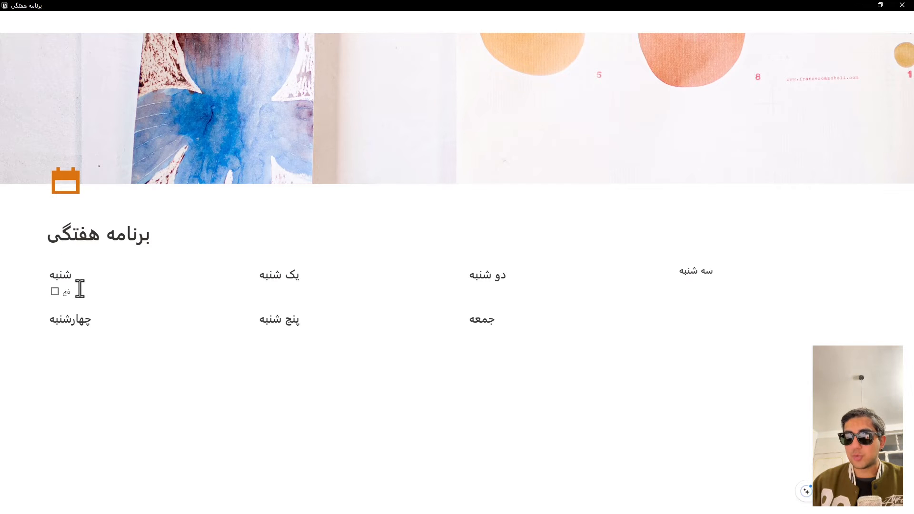
key("BackSpace")
key("BackSpace")
key("alt")
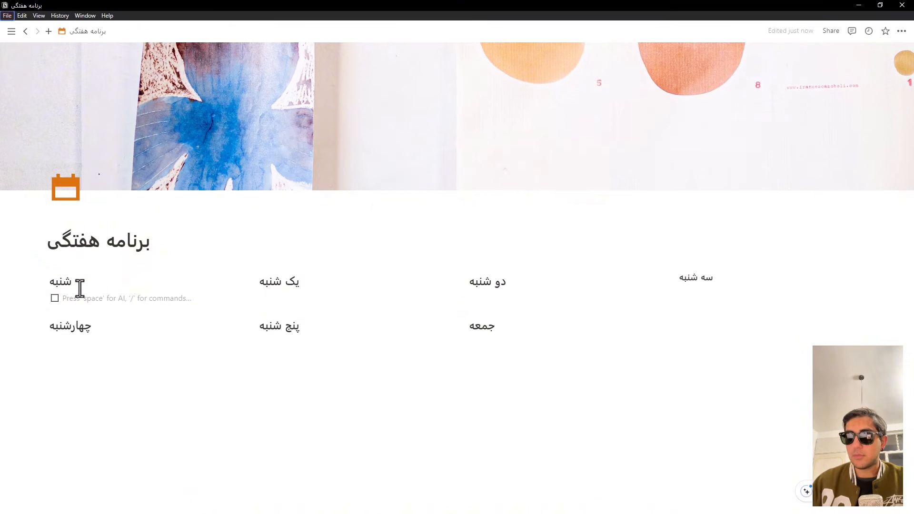
left_click(86, 303)
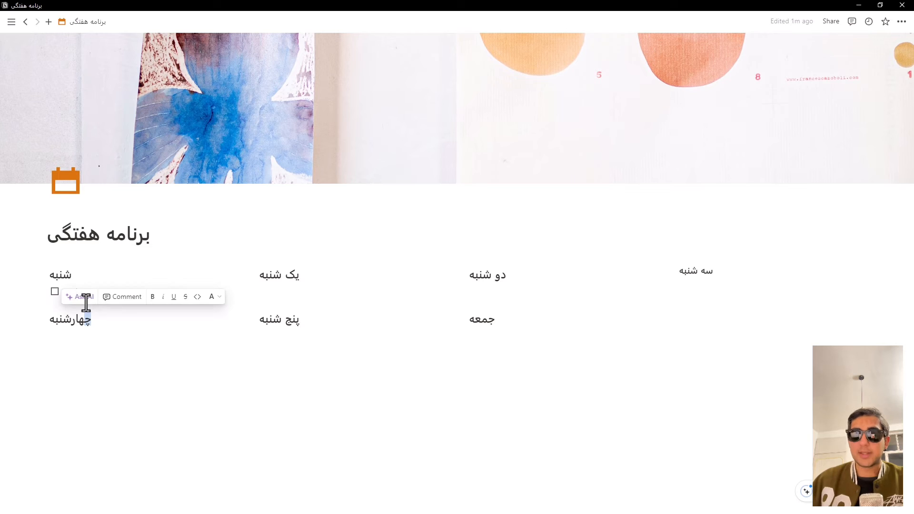
Step: Label the checkbox under "شنبه" "to-do" and add a second checkbox below it with the same "to-do" text
left_click(80, 289)
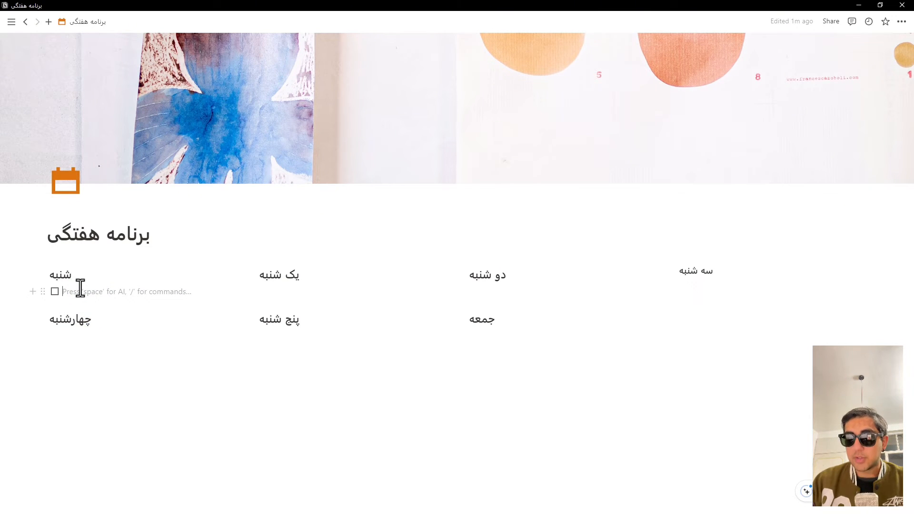
type("to")
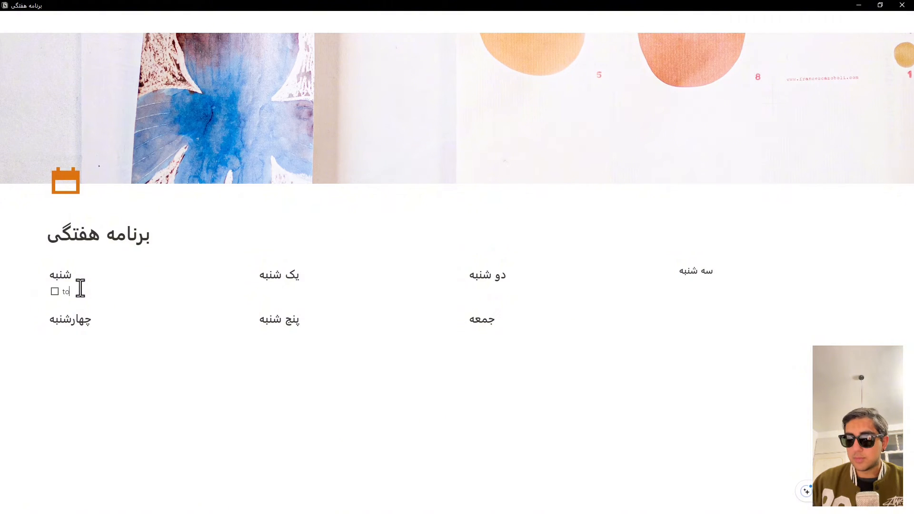
type("-")
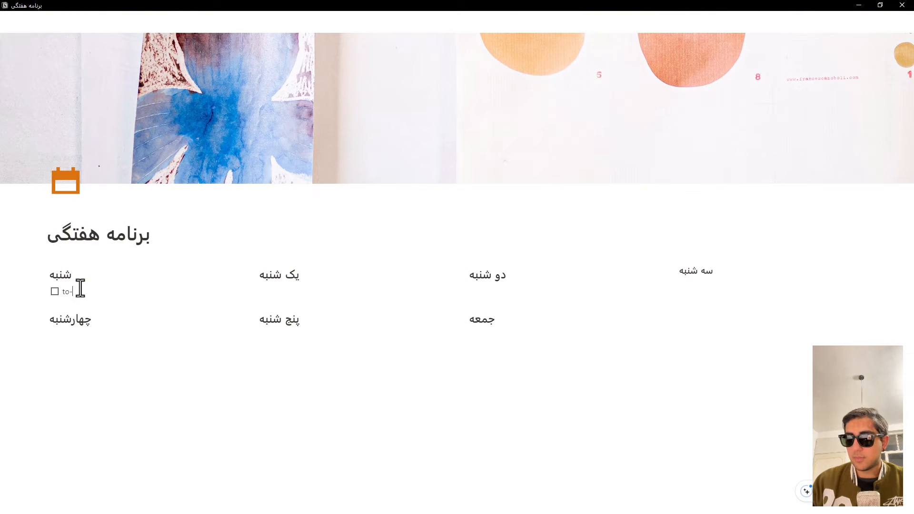
type("do")
key("Return")
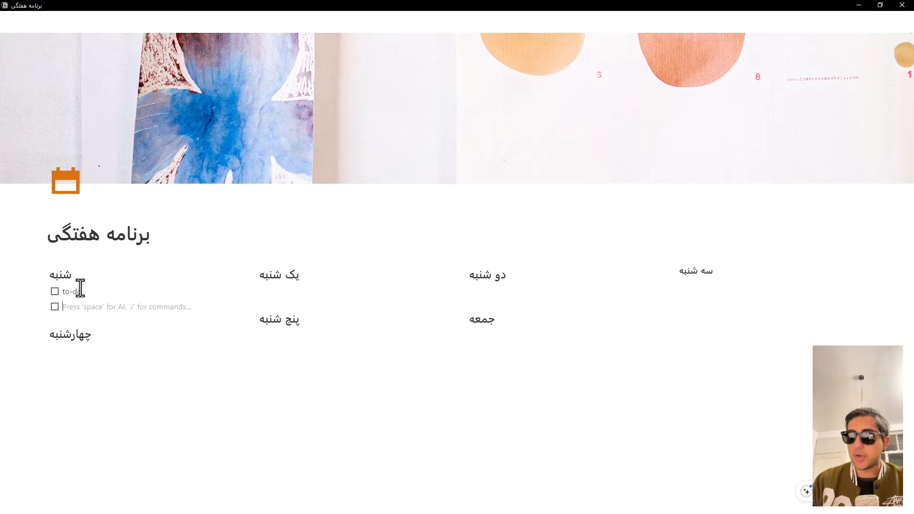
type("to-d")
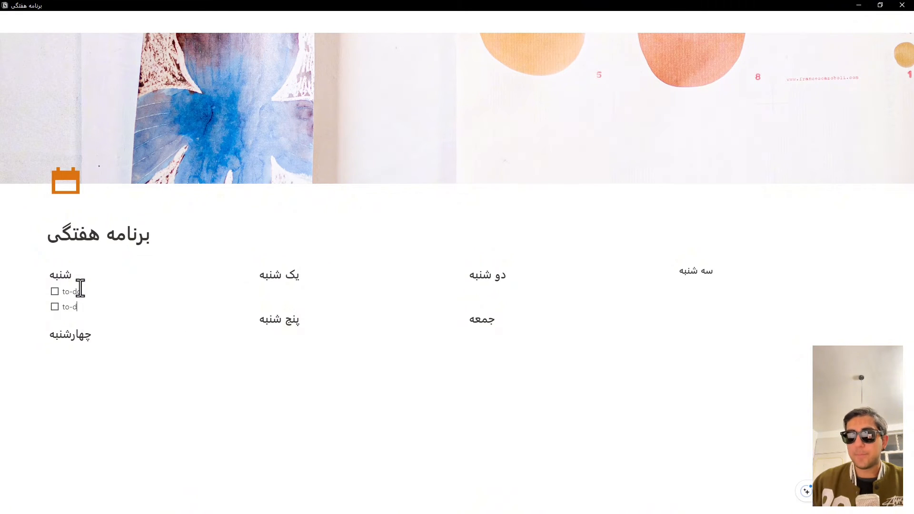
type("o")
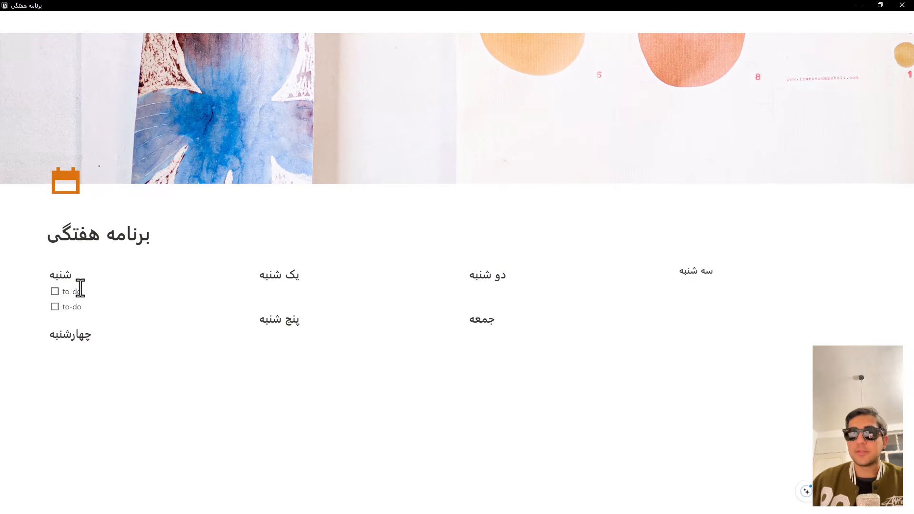
Step: Insert a to-do list item reading "to-do" under the "یک شنبه" heading and add a second empty checkbox below it
left_click(276, 292)
type("/")
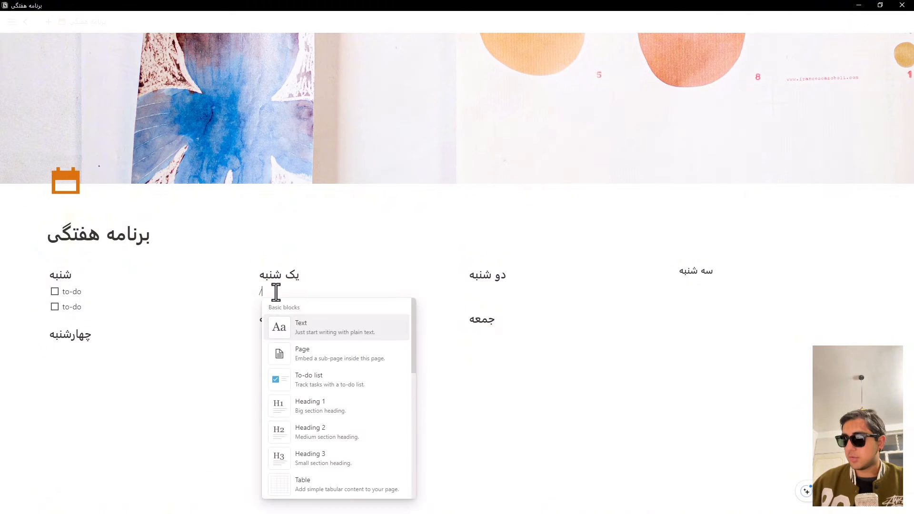
key("Down")
key("Down")
key("Return")
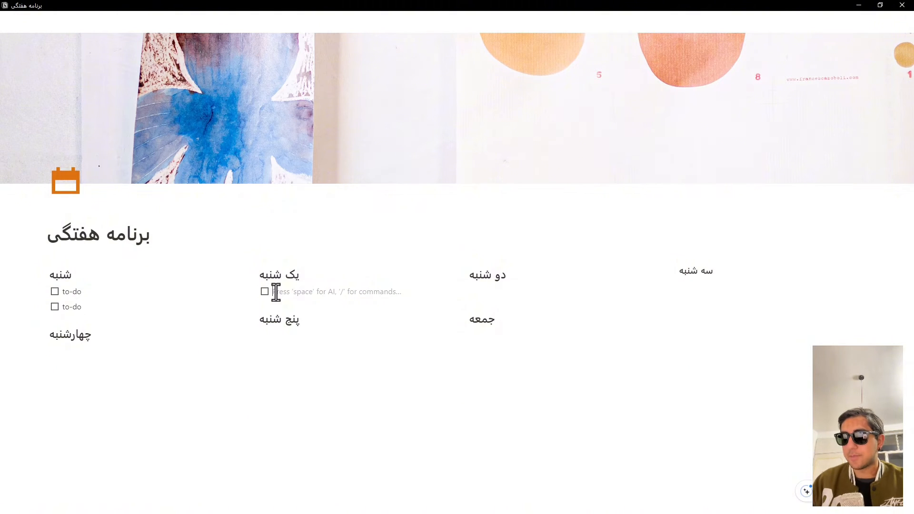
type("to-")
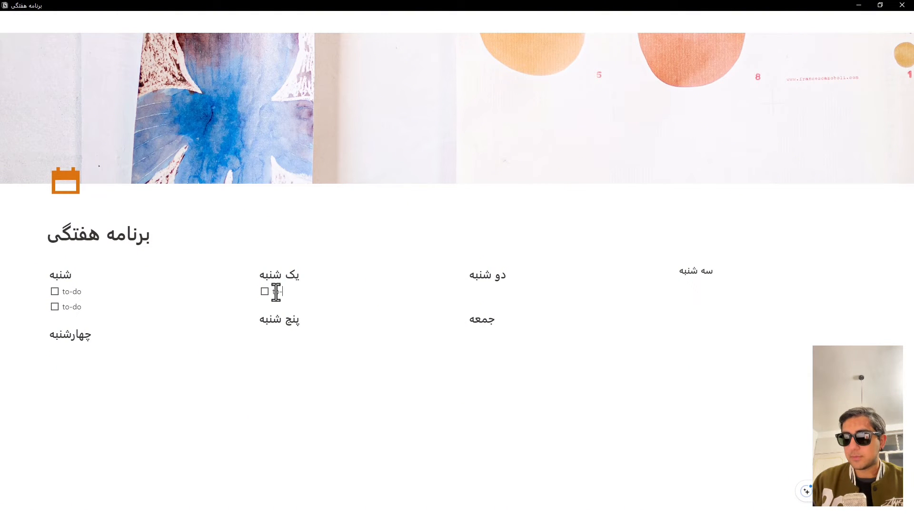
type("do")
key("Return")
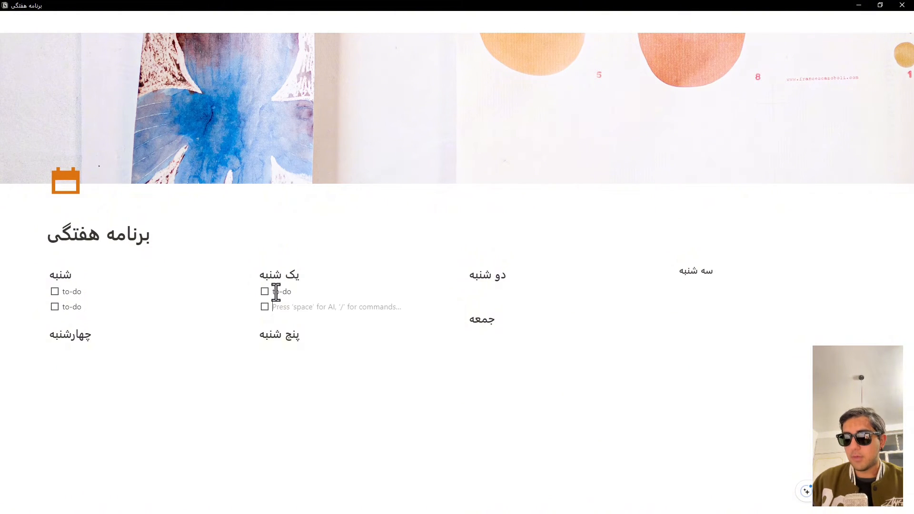
key("space")
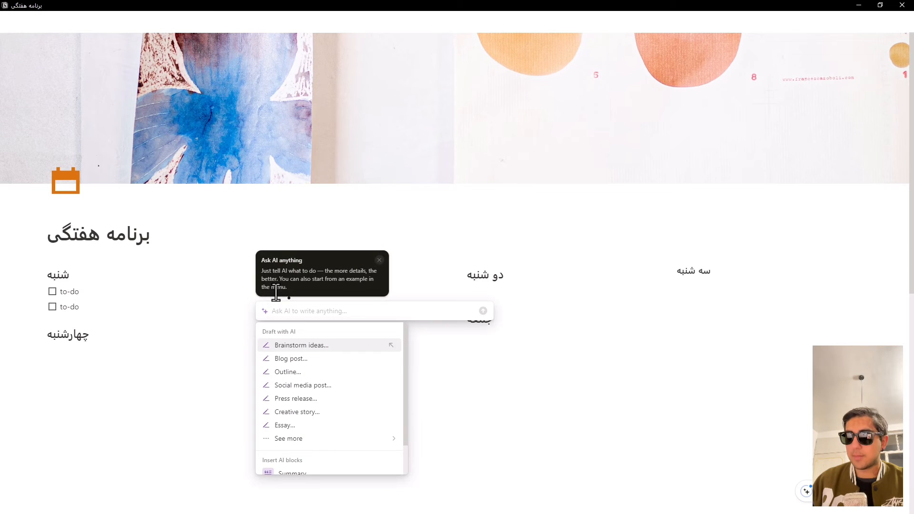
key("Escape")
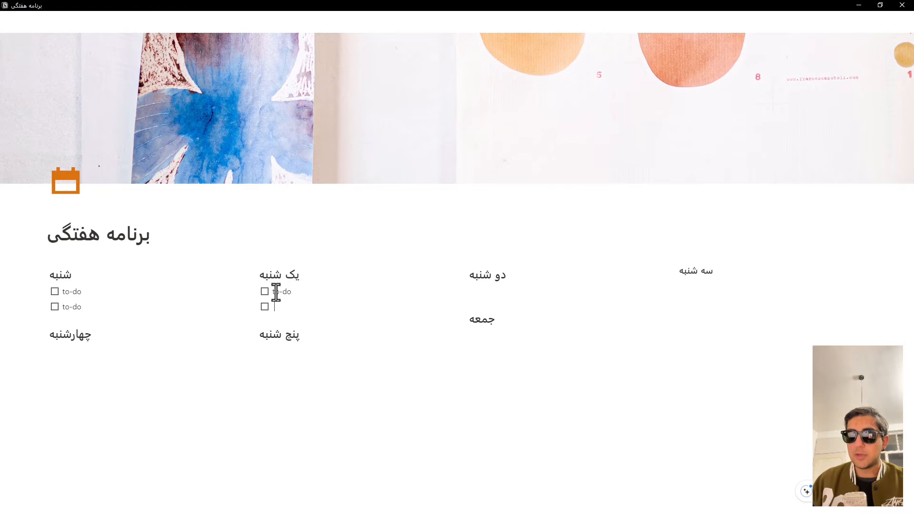
key("Return")
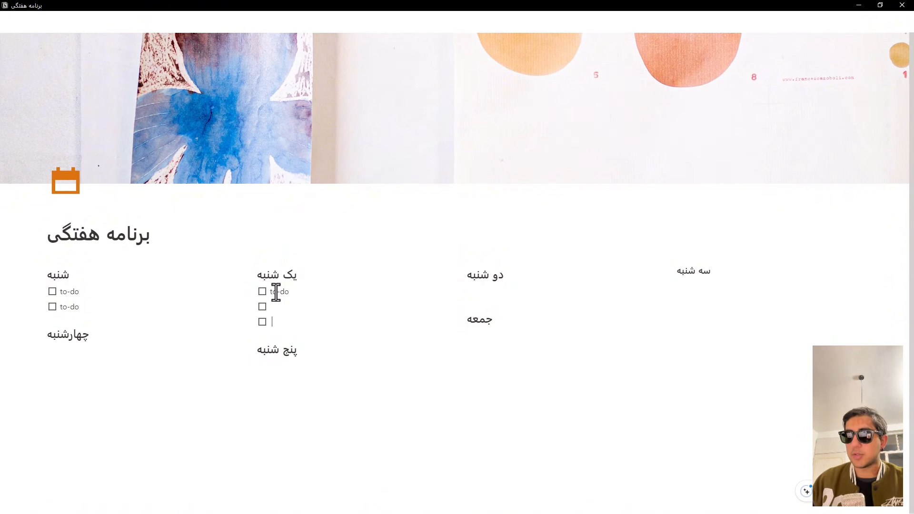
key("Return")
key("BackSpace")
key("BackSpace")
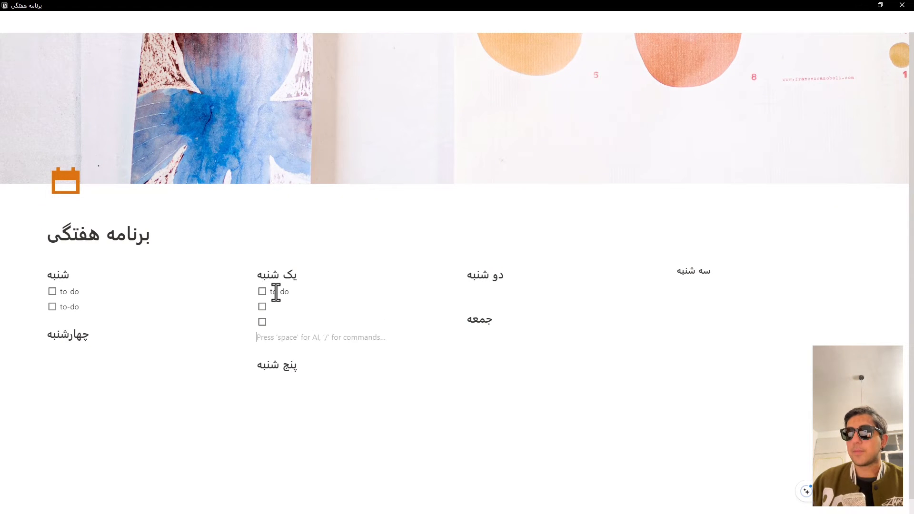
key("BackSpace")
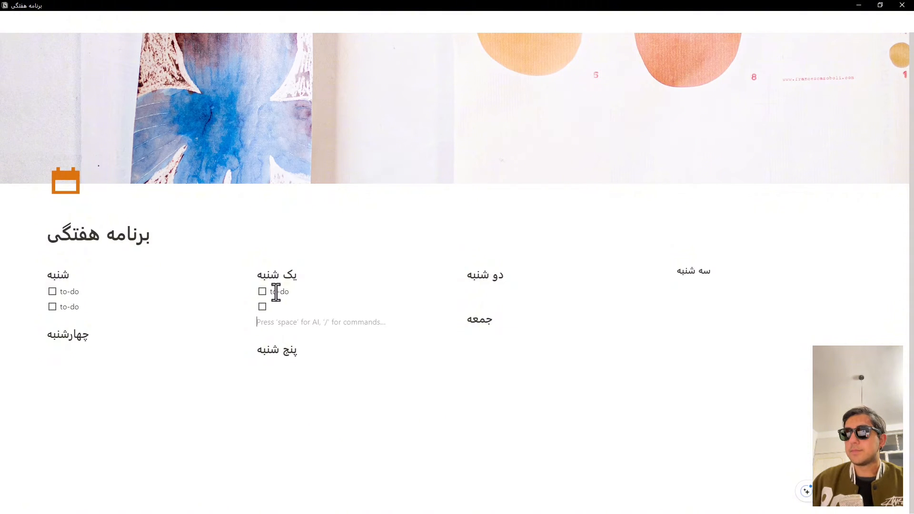
key("BackSpace")
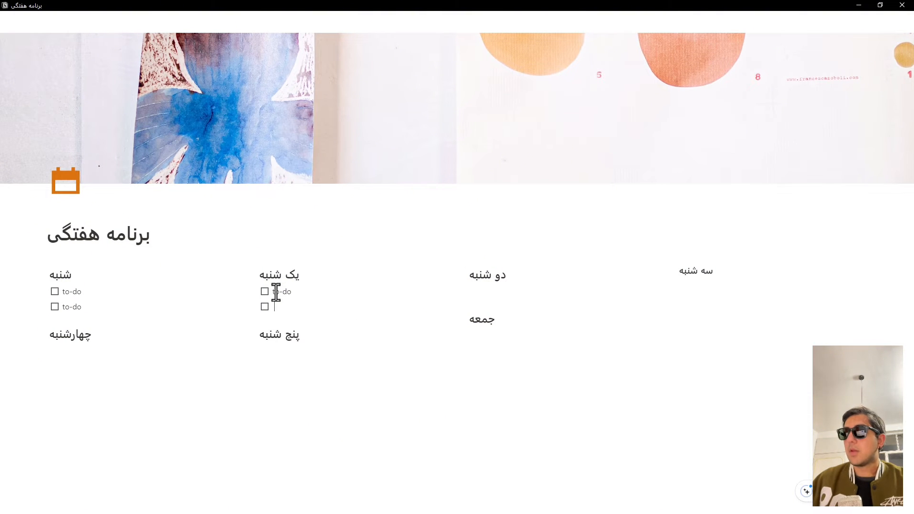
Step: Insert a to-do list with two empty checkboxes on the blank line under the "دو شنبه" heading
left_click(483, 292)
type("/")
key("Down")
key("Down")
key("Down")
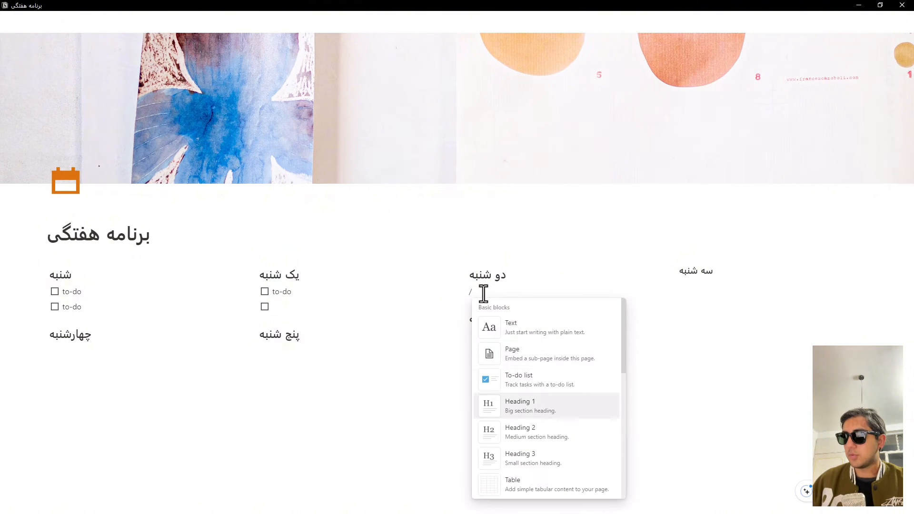
key("Up")
key("Return")
key("Return")
key("Return")
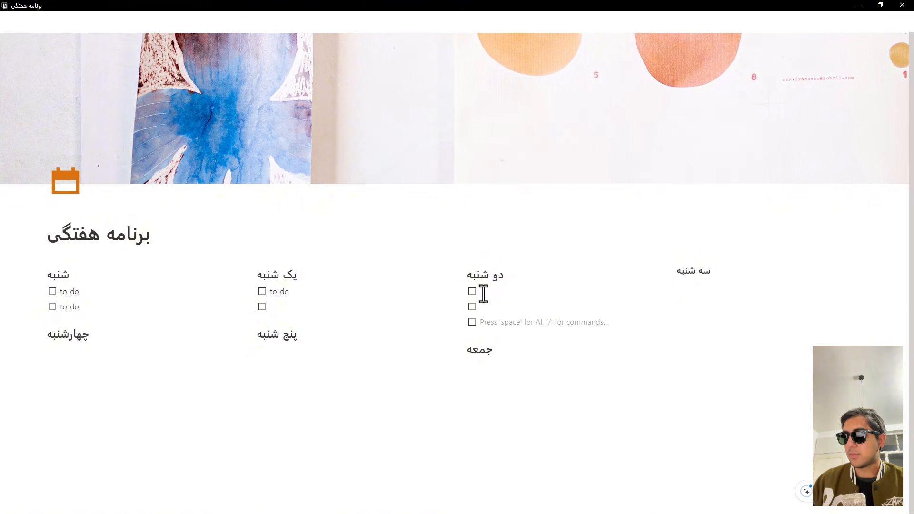
key("BackSpace")
key("BackSpace")
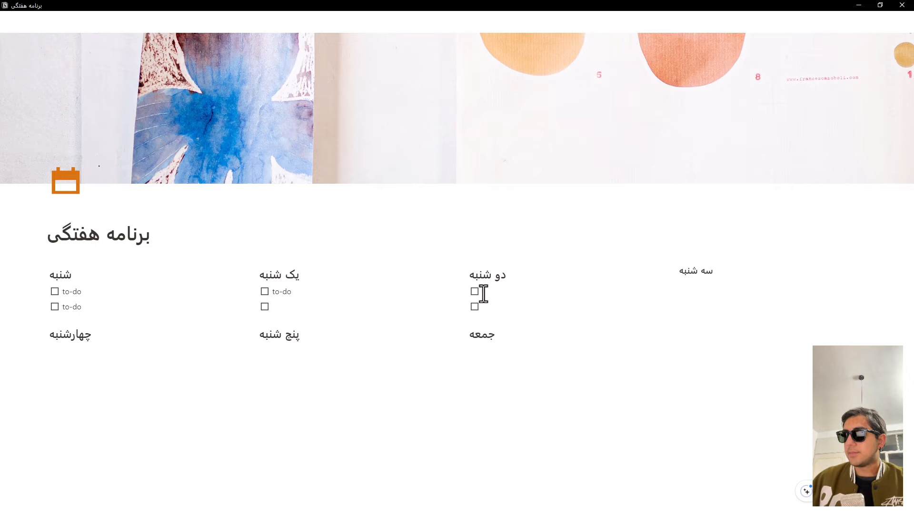
Step: Insert a to-do list with two empty checkboxes under the "سه شنبه" heading in the fourth column
left_click(697, 296)
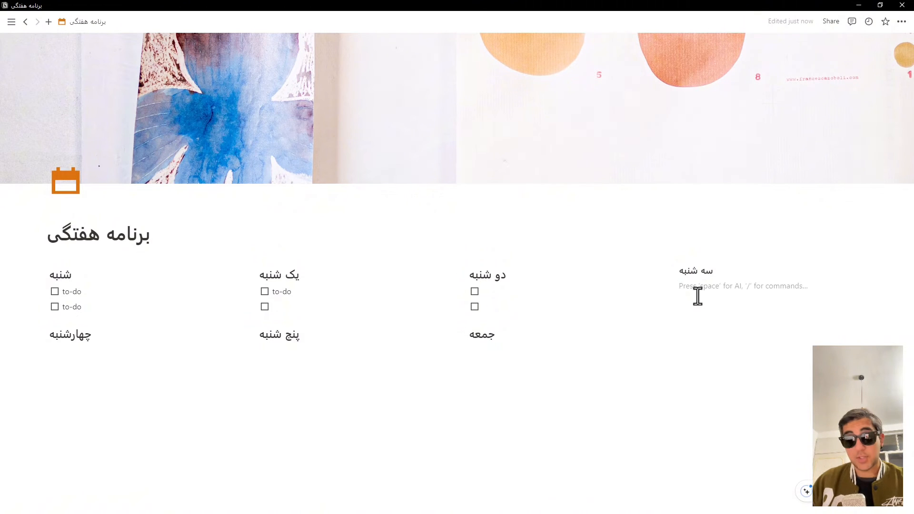
type("/")
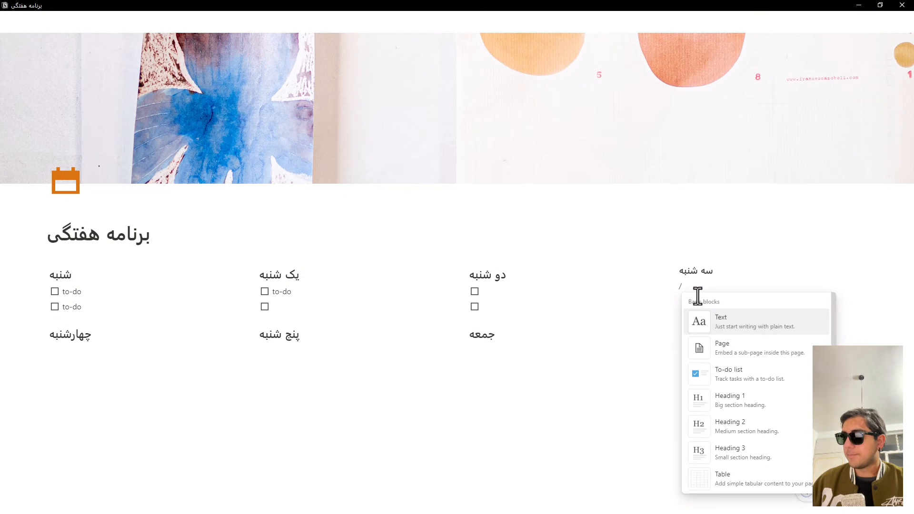
key("Down")
key("Down")
key("Return")
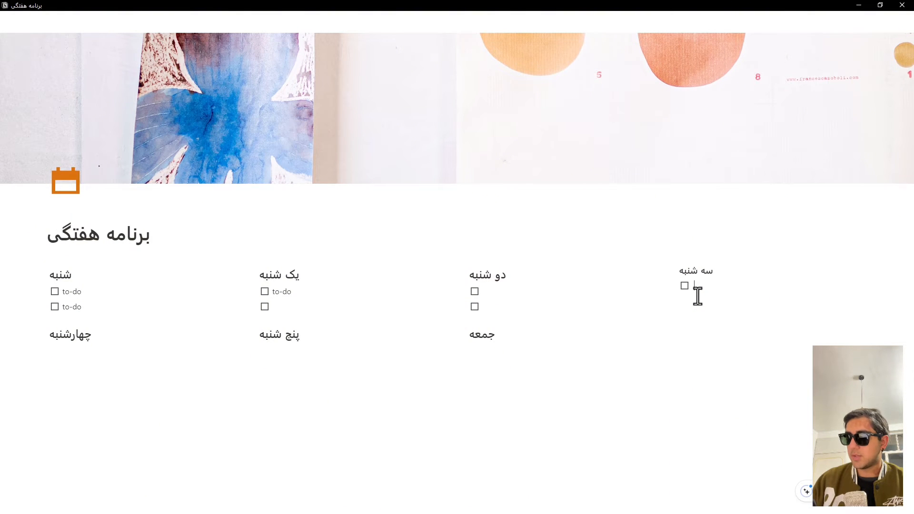
key("Return")
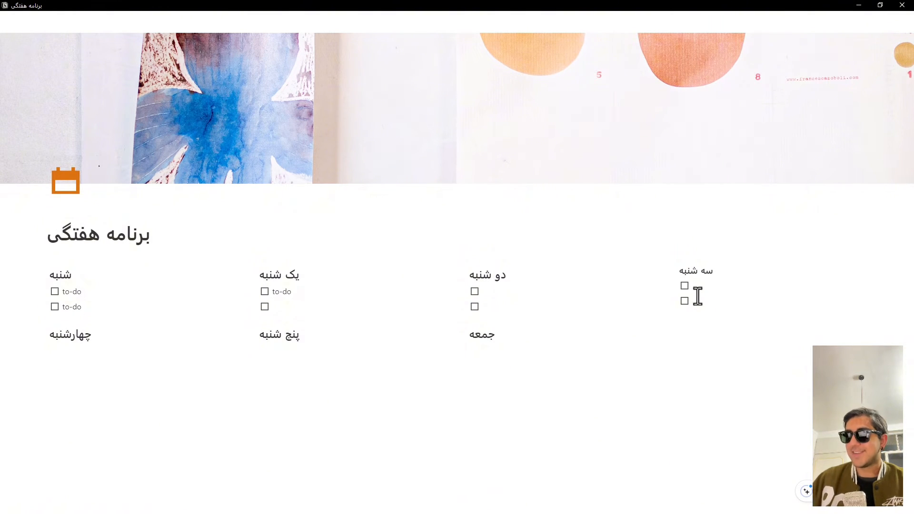
Step: Insert a to-do list with two empty checkboxes in the space below the "چهارشنبه" heading
left_click(82, 362)
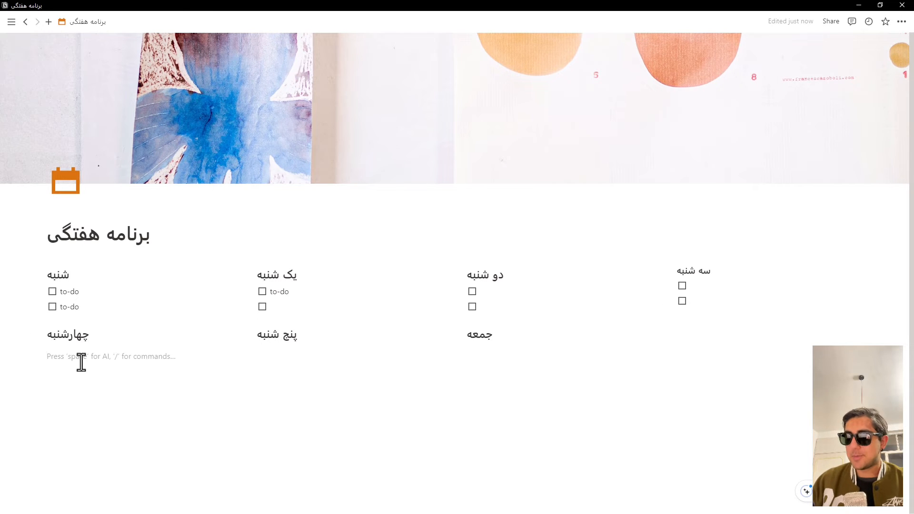
type("/")
key("Down")
key("Down")
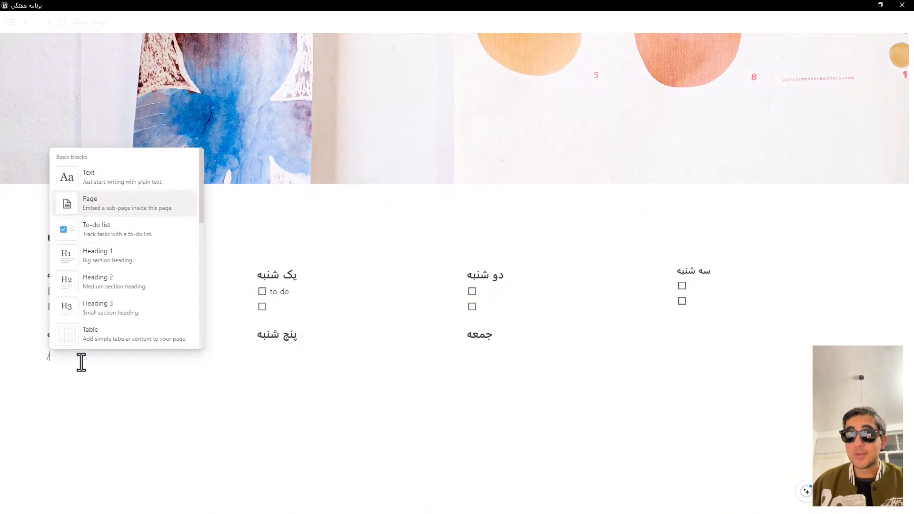
key("Up")
key("Down")
key("Return")
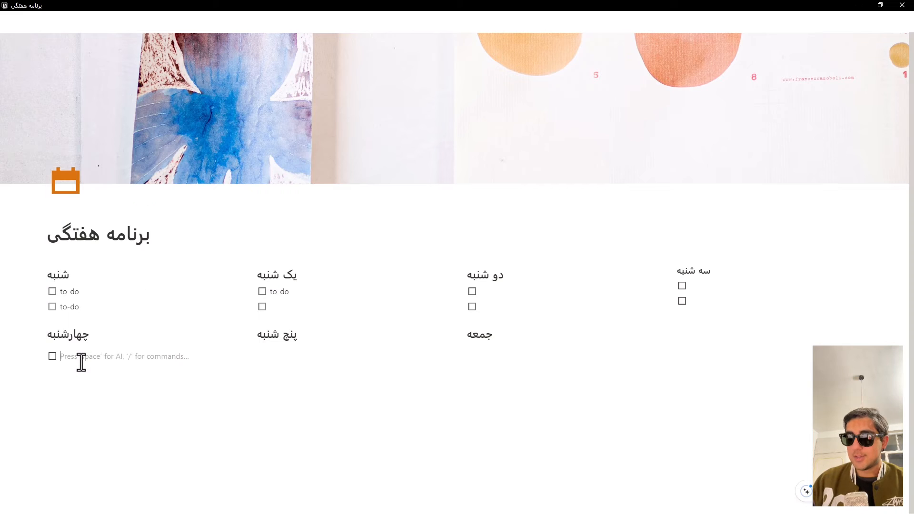
key("Return")
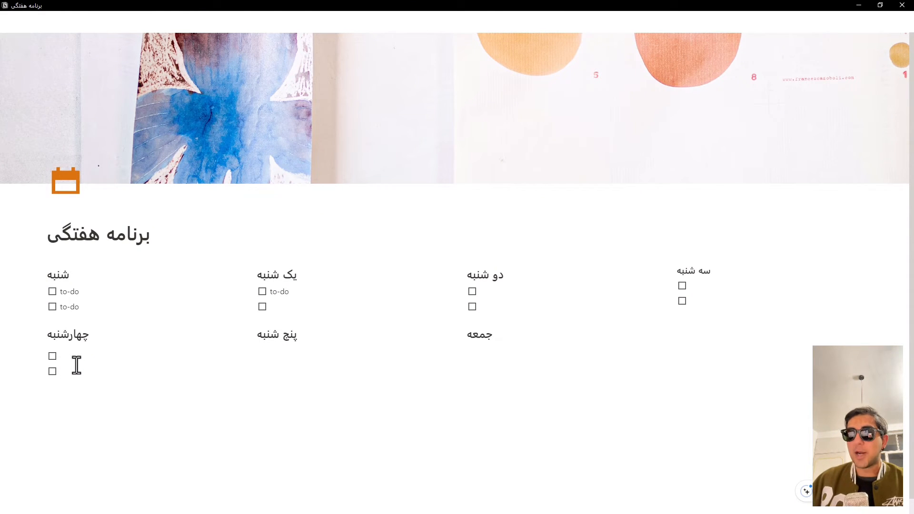
key("Up")
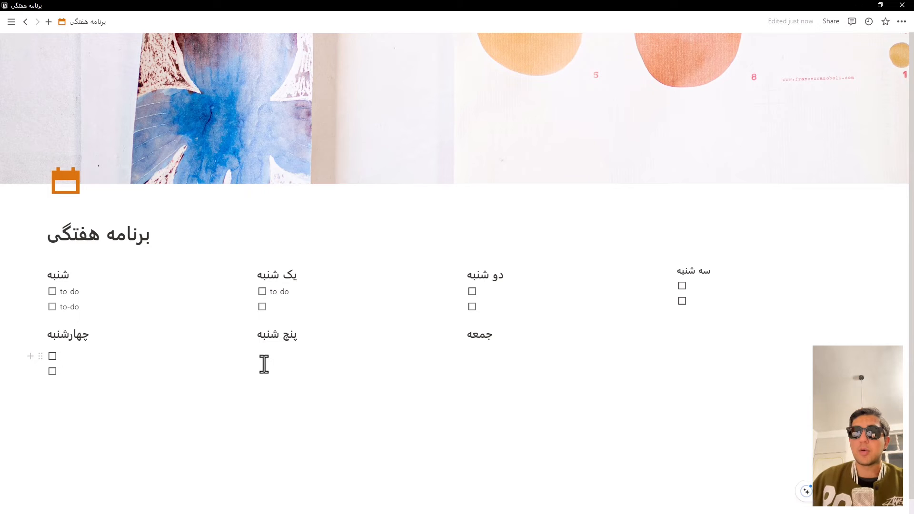
Step: Add a new line directly after the "پنج شنبه" heading and insert a to-do list with two empty checkboxes there
left_click(306, 337)
key("Return")
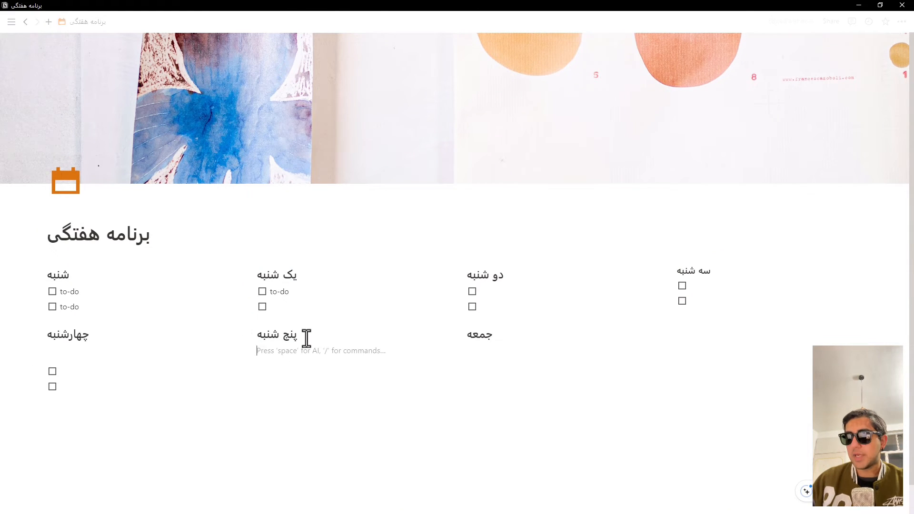
type("/")
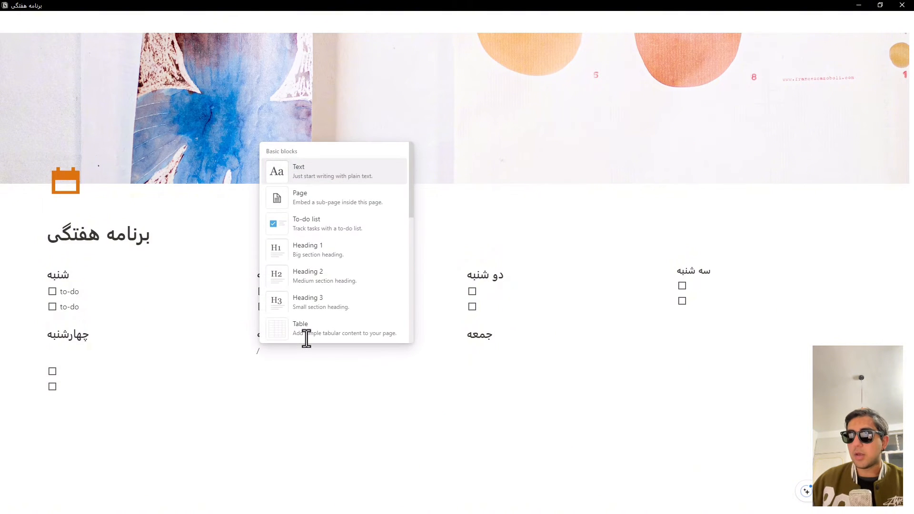
key("Down")
key("Down")
key("Return")
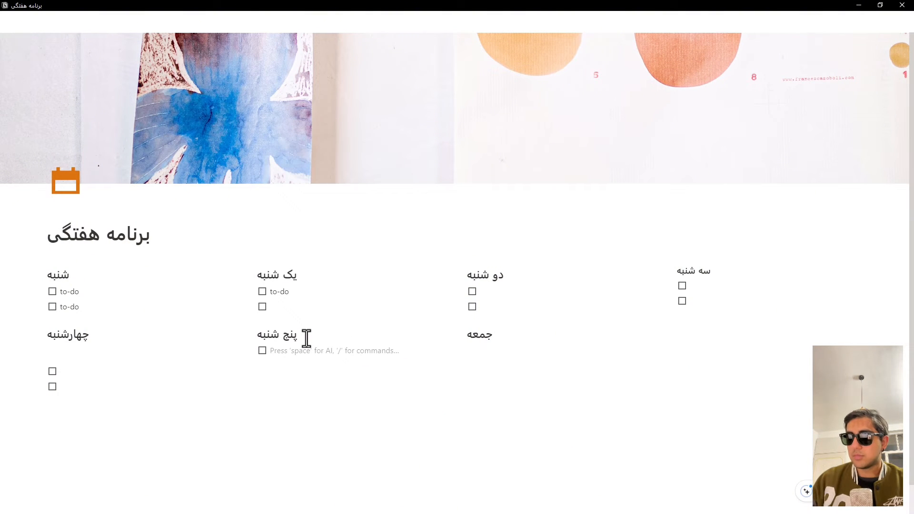
type("\\")
key("Return")
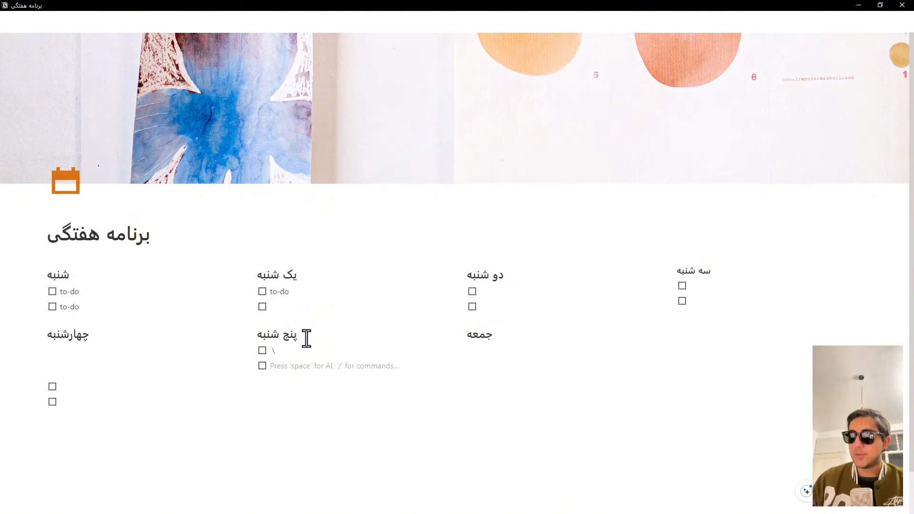
key("BackSpace")
key("BackSpace")
key("BackSpace")
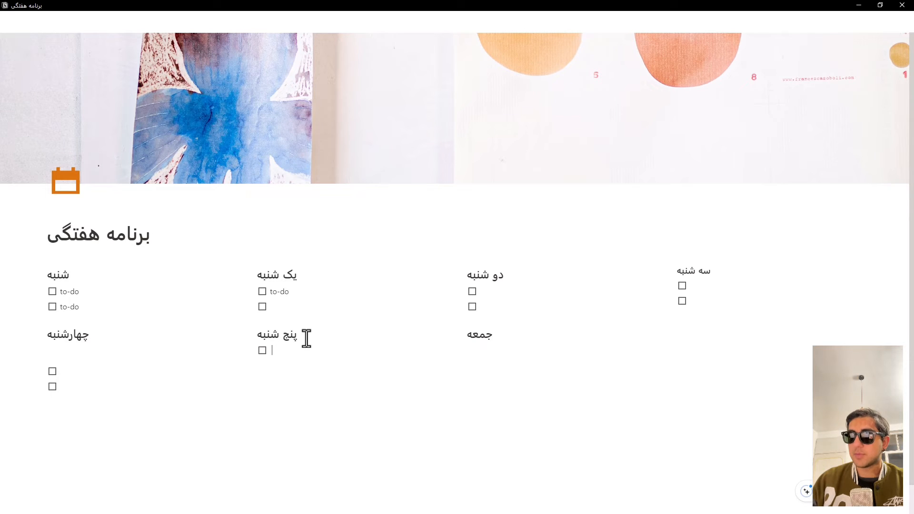
key("Return")
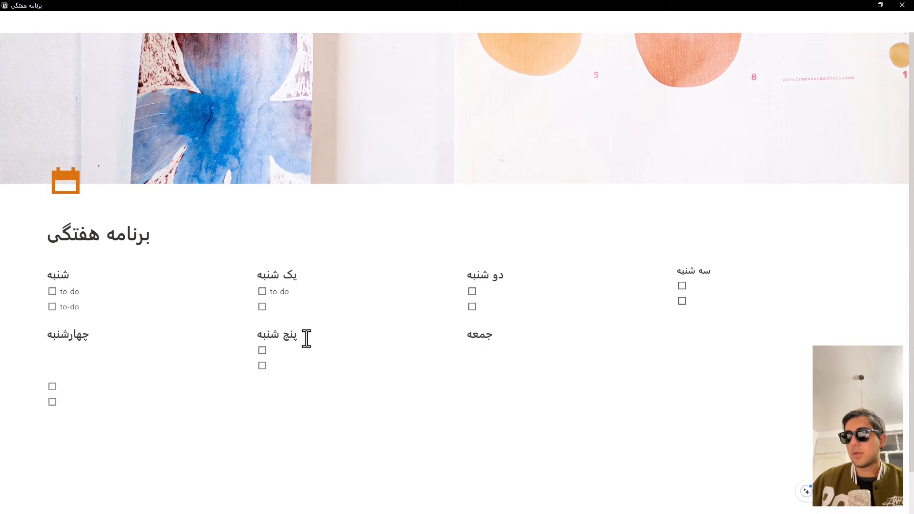
Step: Try to remove the empty space between the "چهارشنبه" heading and its checkboxes
left_click(104, 365)
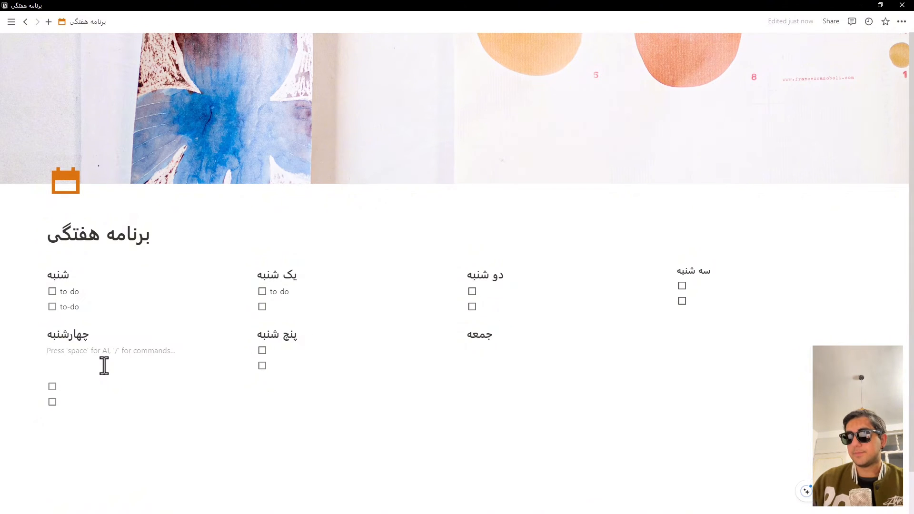
key("BackSpace")
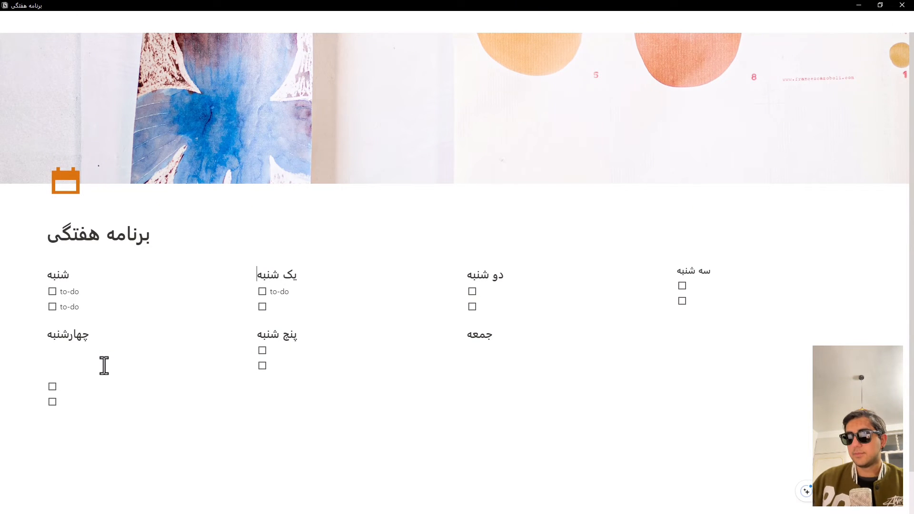
left_click(72, 372)
key("BackSpace")
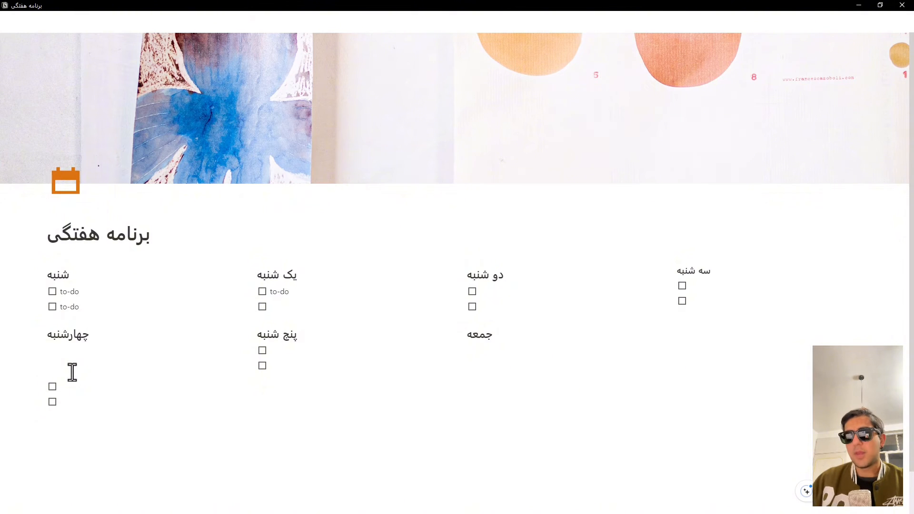
left_click(47, 372)
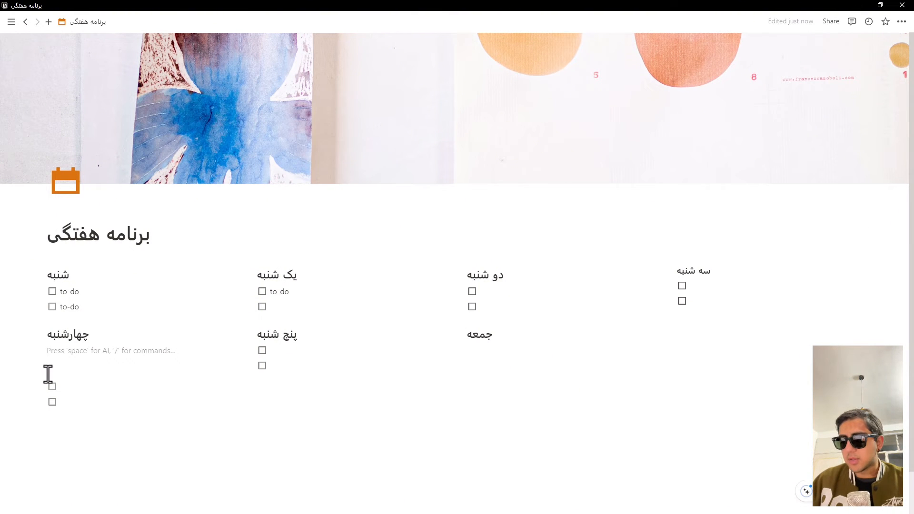
key("BackSpace")
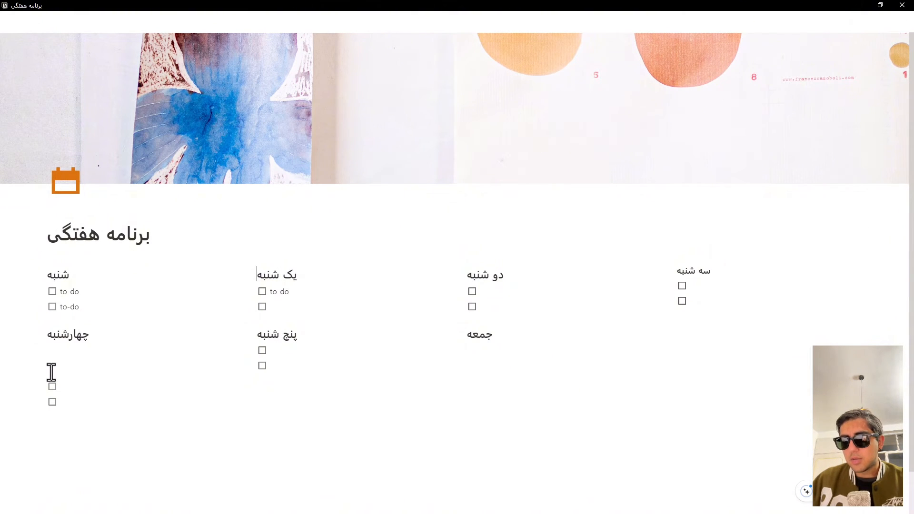
Step: Move the first detached checkbox up into the "چهارشنبه" column and delete the empty line between it and the heading
left_click(41, 386)
left_click_drag(41, 388, 53, 354)
left_click(55, 355)
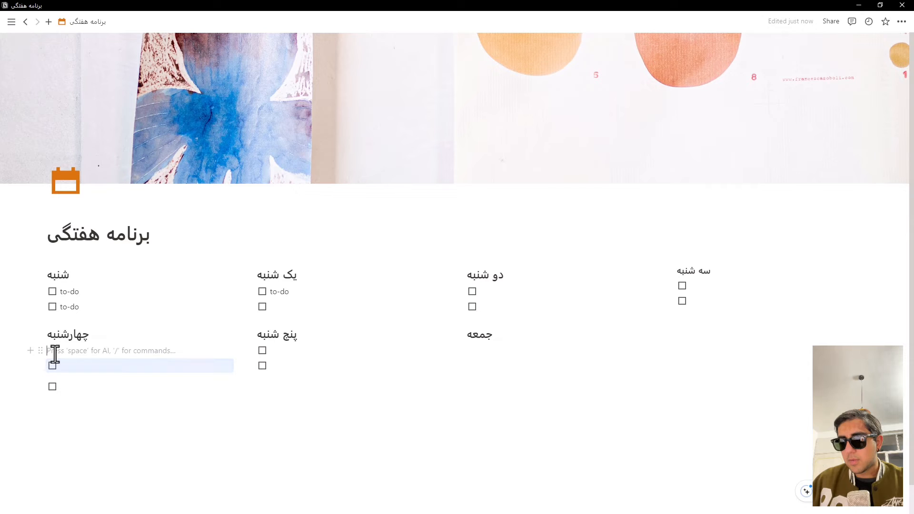
key("BackSpace")
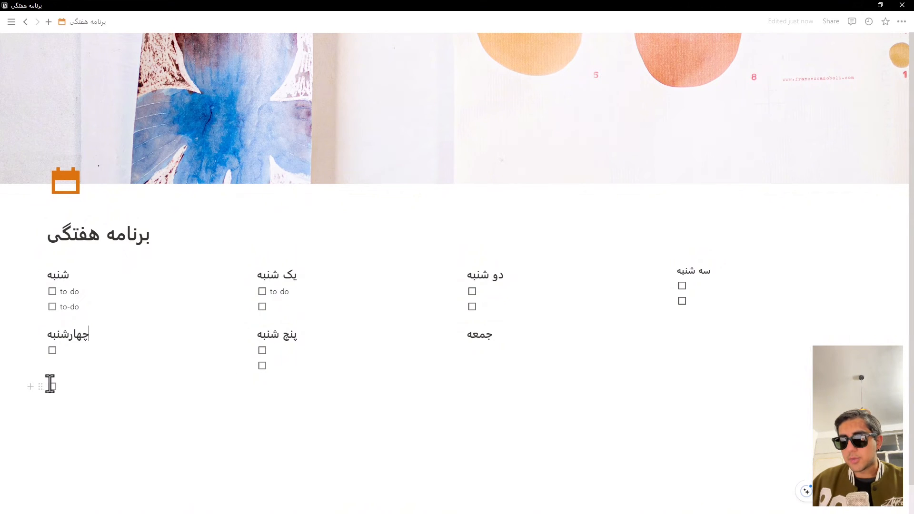
Step: Move the detached checkbox into the "چهارشنبه" column below its first checkbox, and insert a to-do list with two empty checkboxes under "جمعه"
mouse_move(43, 383)
left_mouse_down()
mouse_move(60, 359)
mouse_move(43, 369)
left_mouse_up()
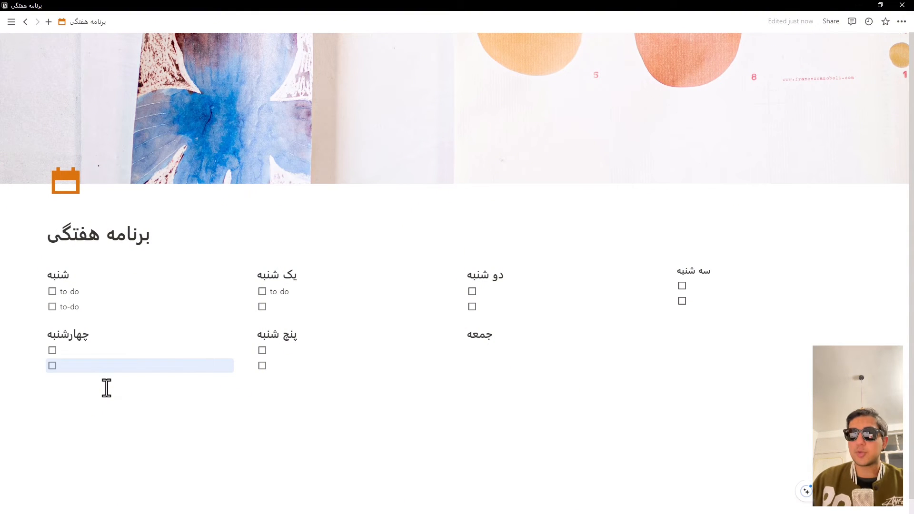
left_click(483, 355)
type("/")
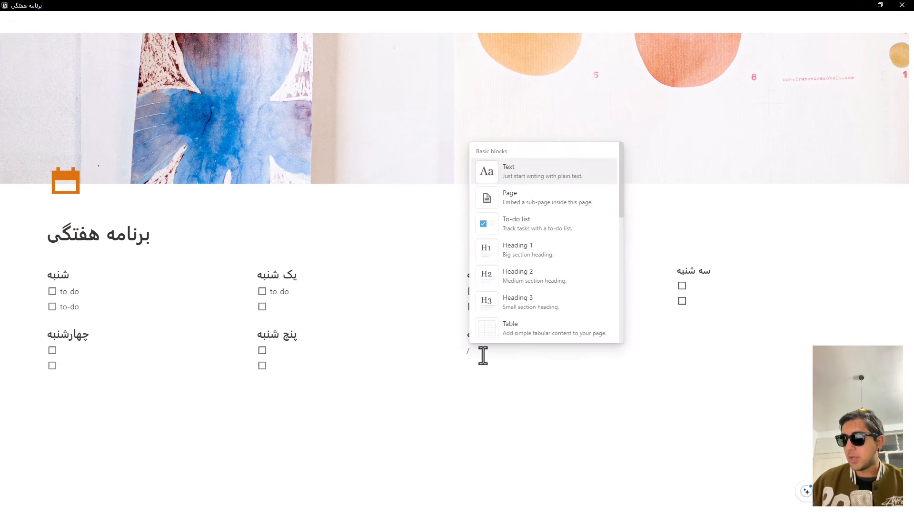
key("Down")
key("Down")
key("Return")
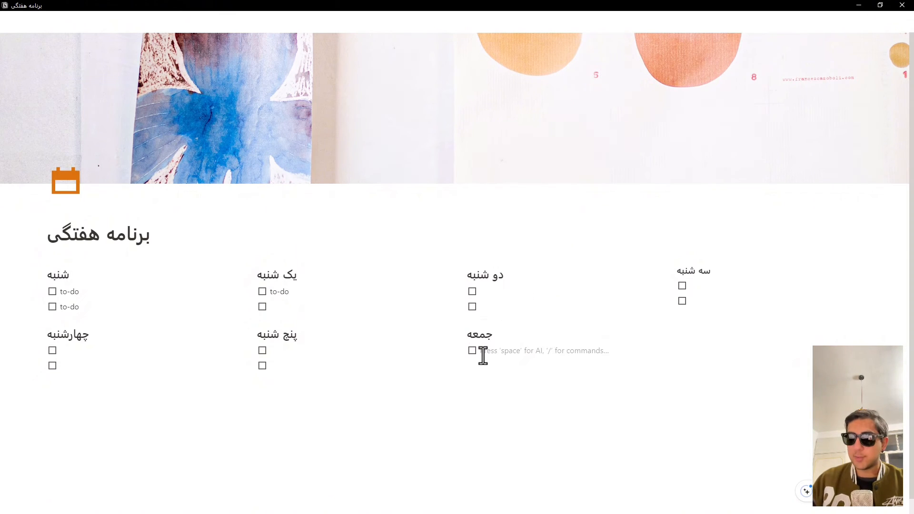
key("Return")
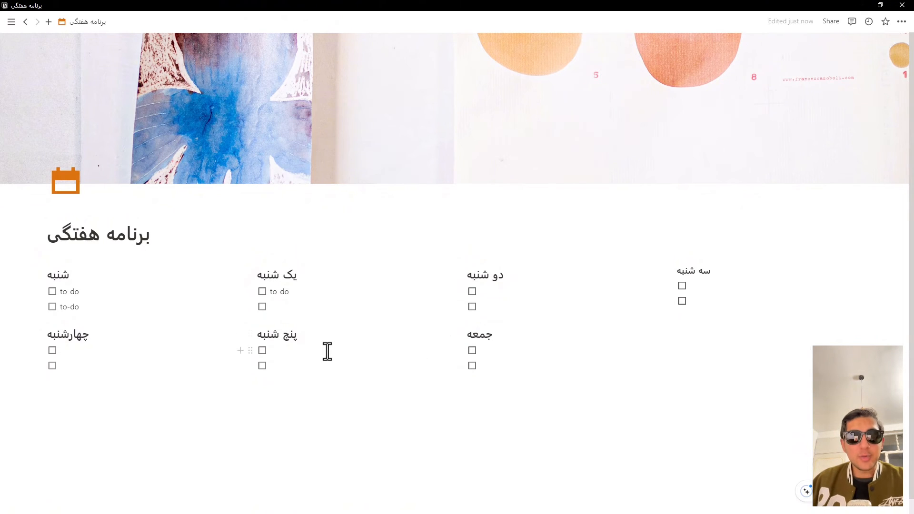
Step: Replace the text of the first to-do under "شنبه" with "call to" followed by the contact's first name
left_click(98, 298)
key("BackSpace")
key("BackSpace")
key("BackSpace")
key("BackSpace")
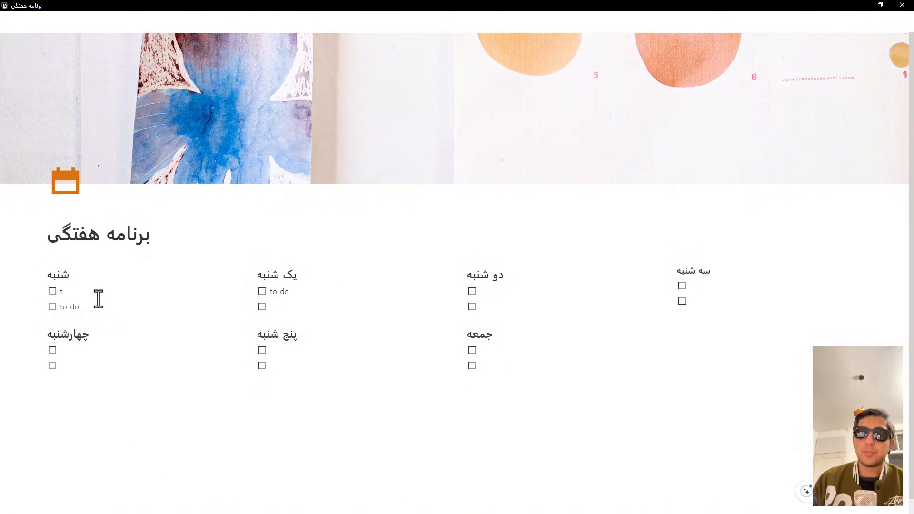
key("BackSpace")
type("c")
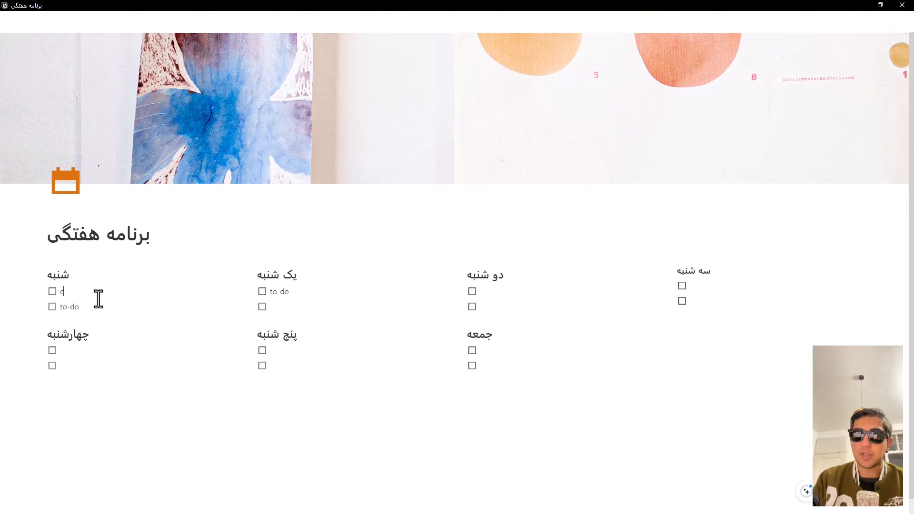
type("all ")
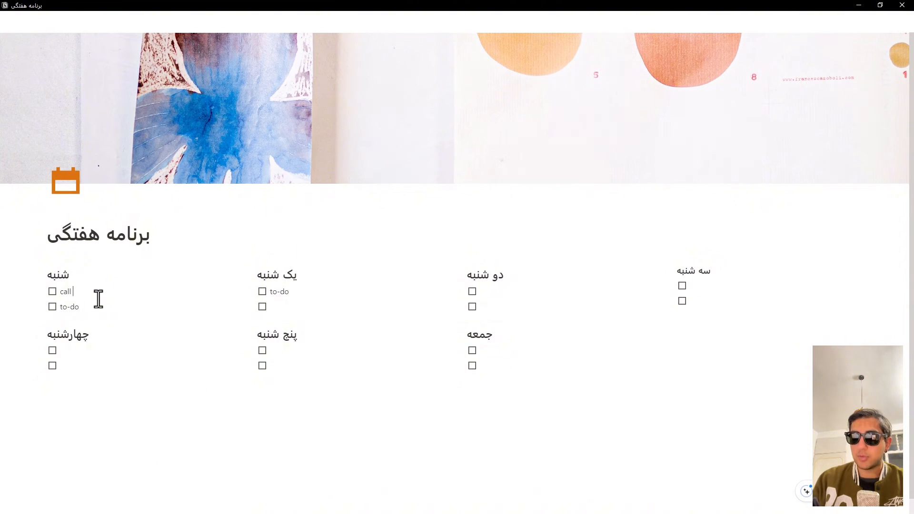
type("to naz")
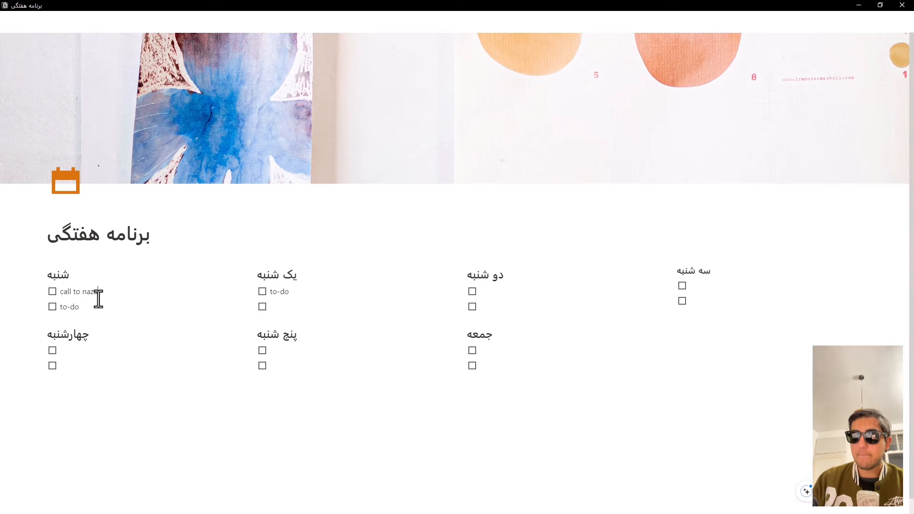
type("anin")
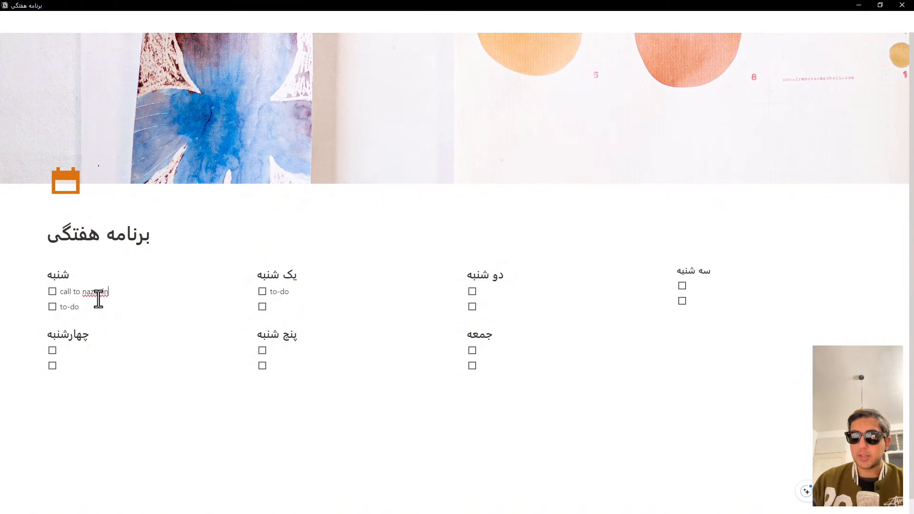
Step: Add a new to-do reading "supermarket" directly below the call task under "شنبه"
key("Return")
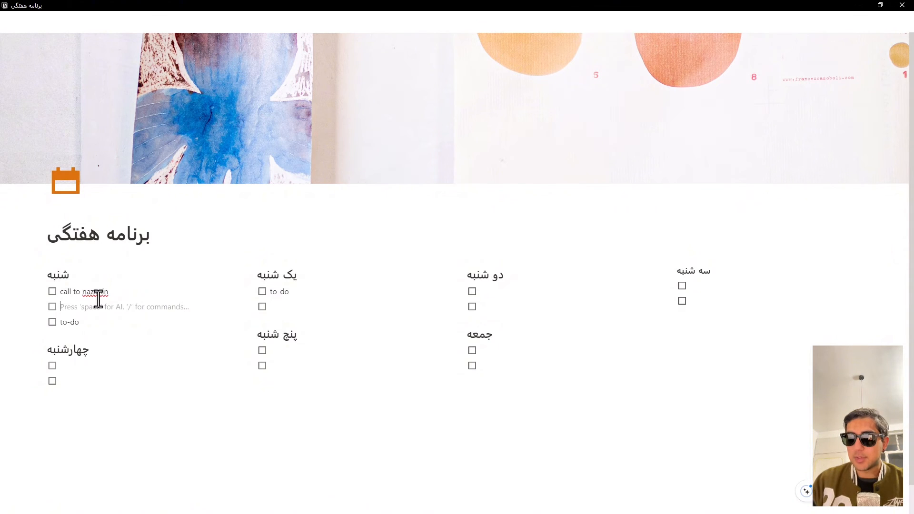
type("super")
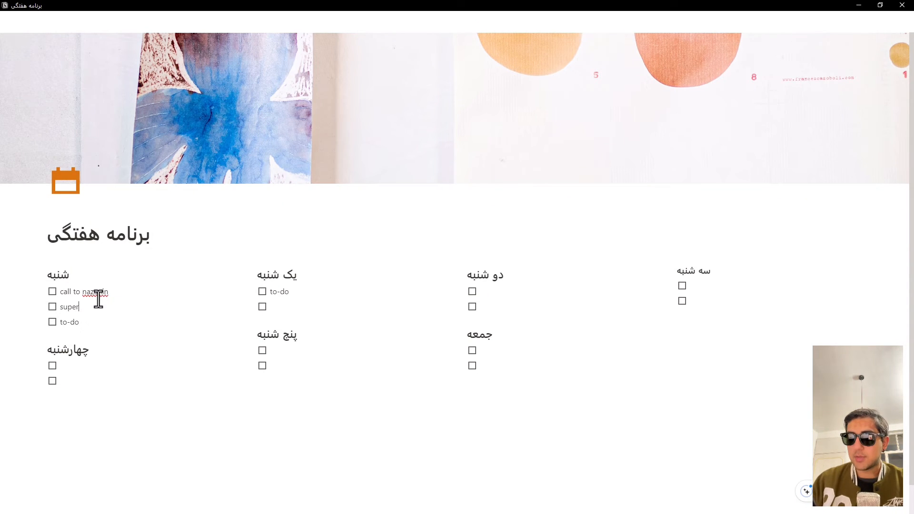
type("market")
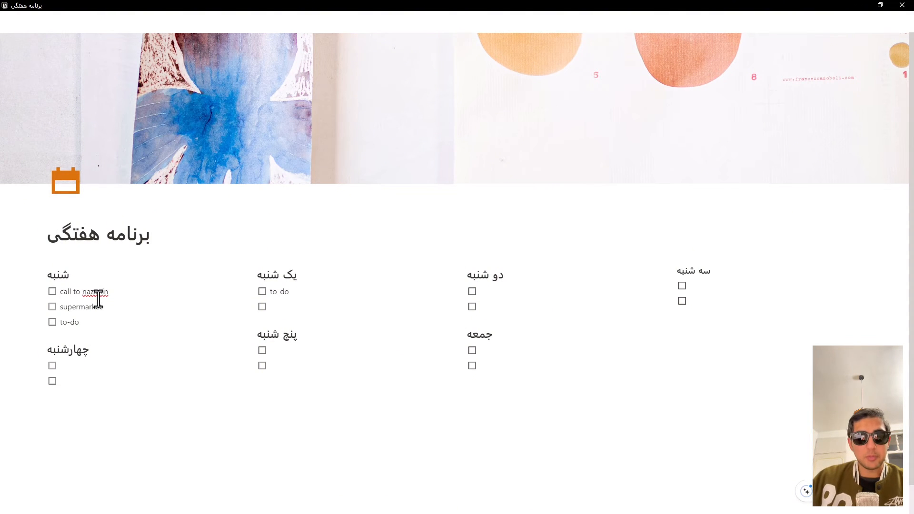
Step: Replace the last to-do's text under "شنبه" with "gym" and mark the call task as done
left_click(83, 322)
key("BackSpace")
key("BackSpace")
key("BackSpace")
key("BackSpace")
key("BackSpace")
type("gy")
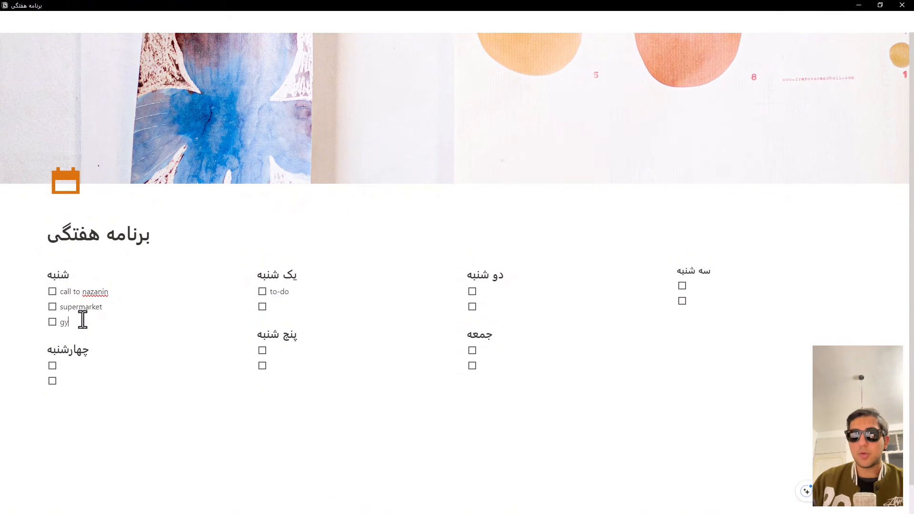
type("m")
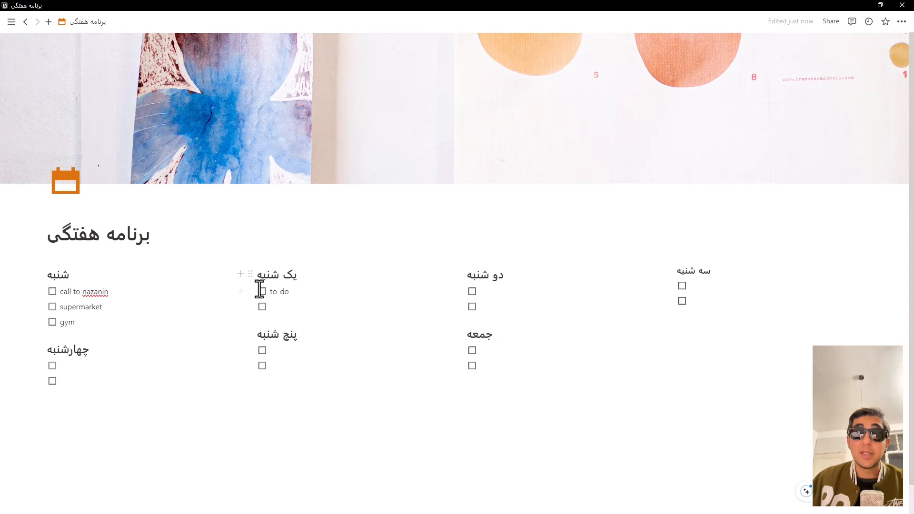
left_click(52, 291)
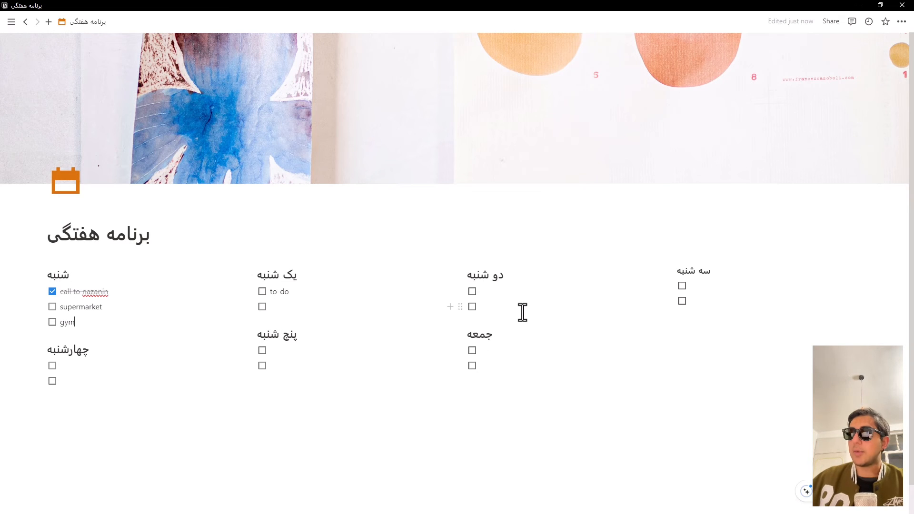
Step: Insert a callout block below the "سه شنبه" checkboxes, leaving one empty line between them
left_click(687, 353)
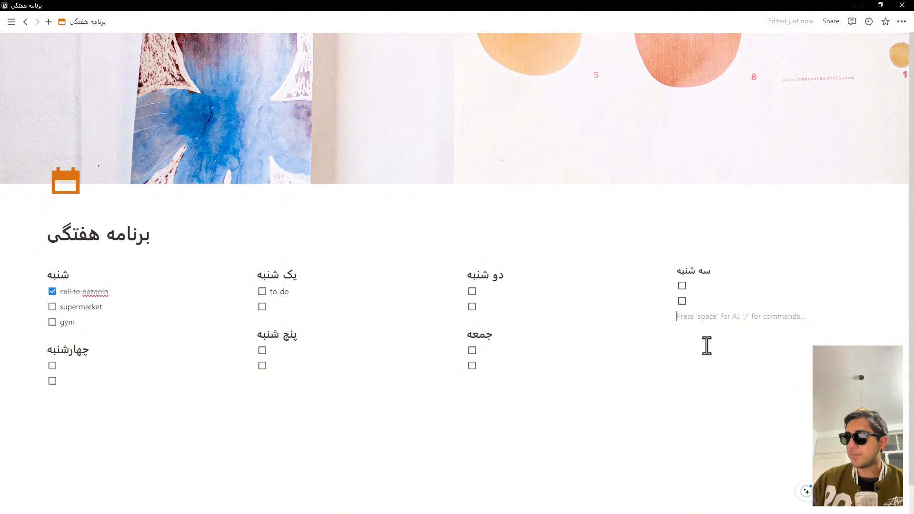
key("Return")
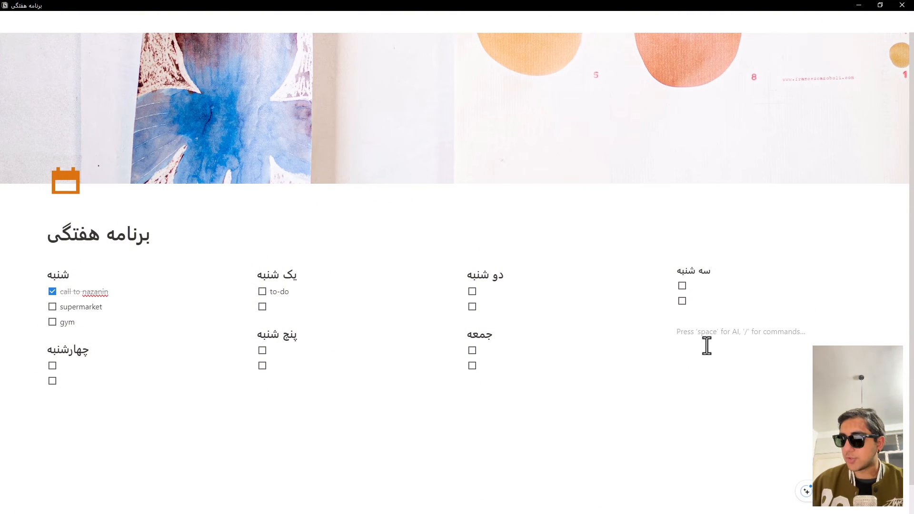
type("/")
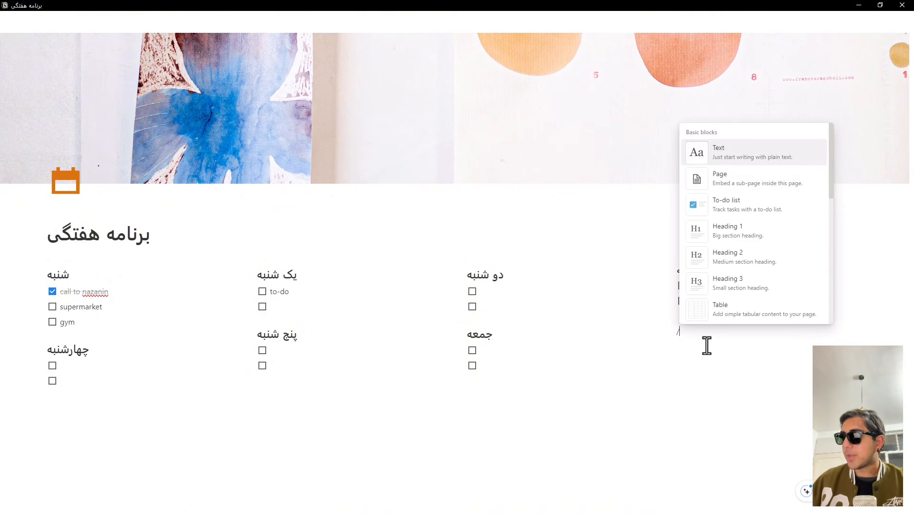
key("Down")
key("Down")
key("Down")
key("Down")
key("Down")
key("Down")
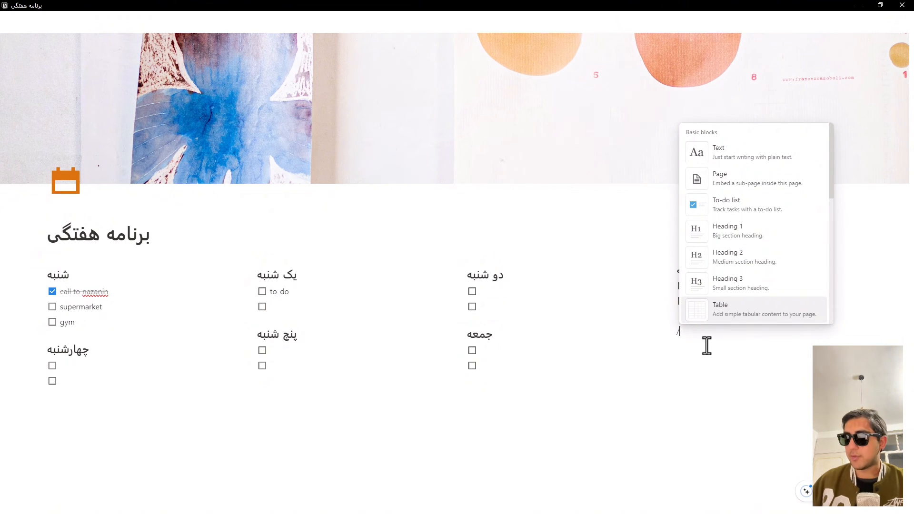
type("c")
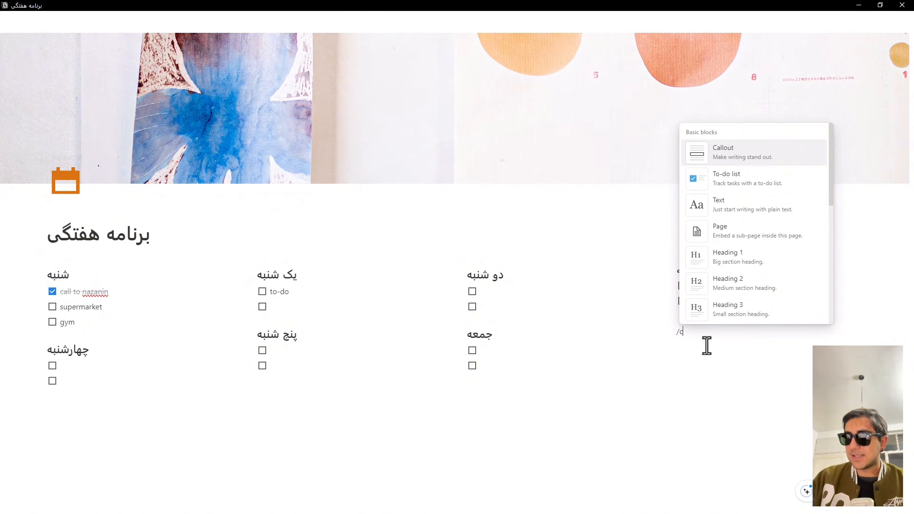
key("Return")
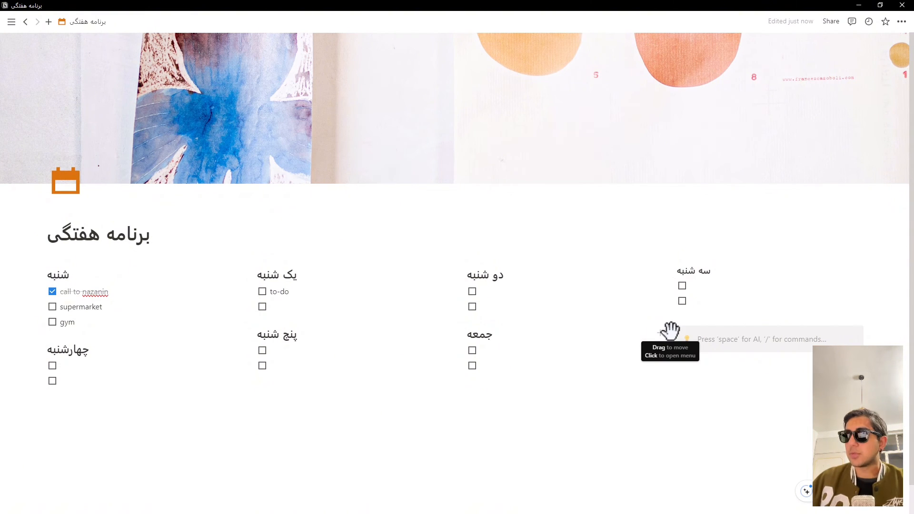
Step: Set the callout block's color to Orange background
left_click(671, 330)
mouse_move(633, 380)
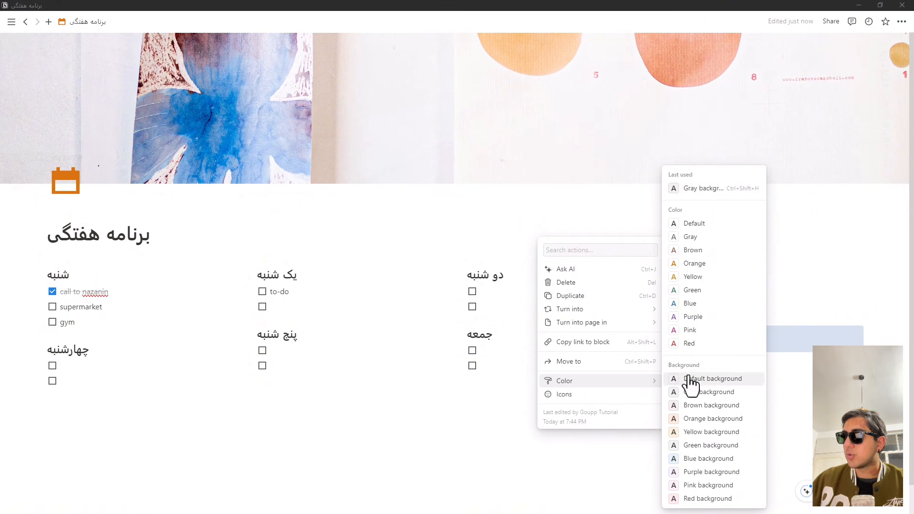
left_click(713, 419)
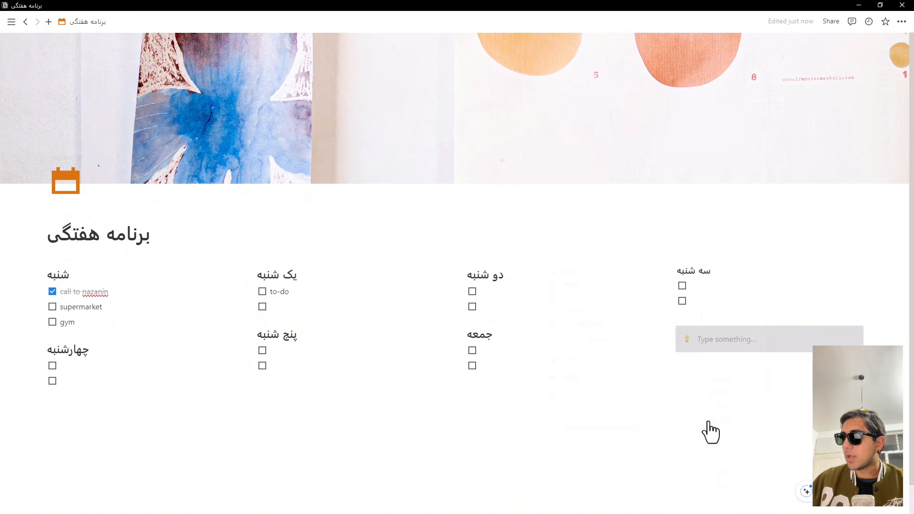
left_click(698, 346)
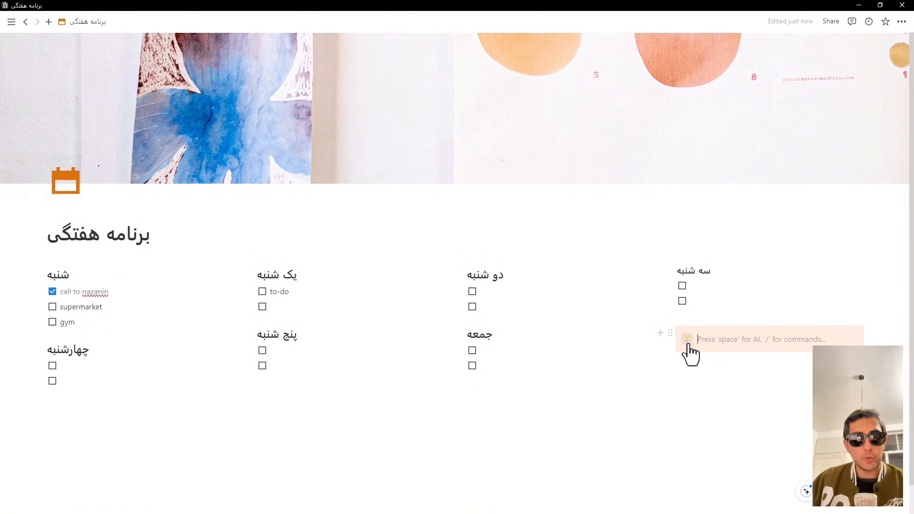
Step: Change the callout's icon to the bulleted list icon in the dark default color, filtering the icons by "list"
left_click(687, 341)
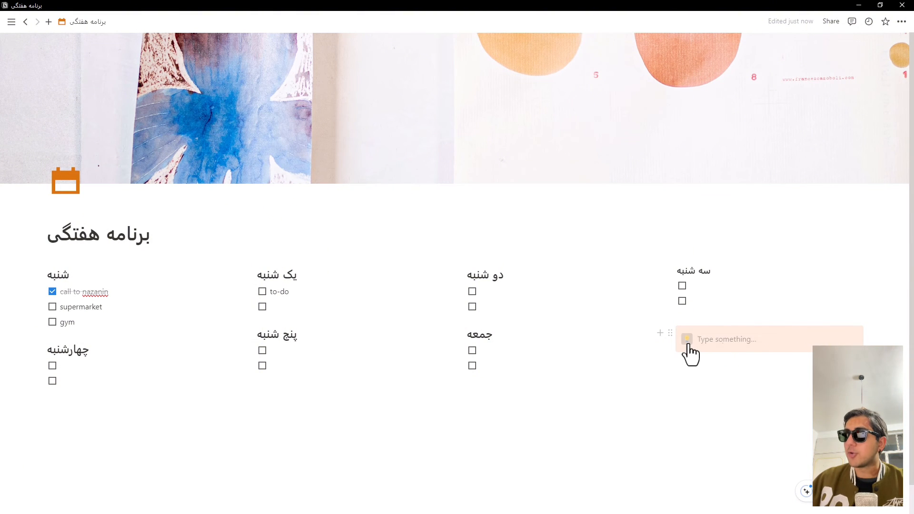
left_click(627, 174)
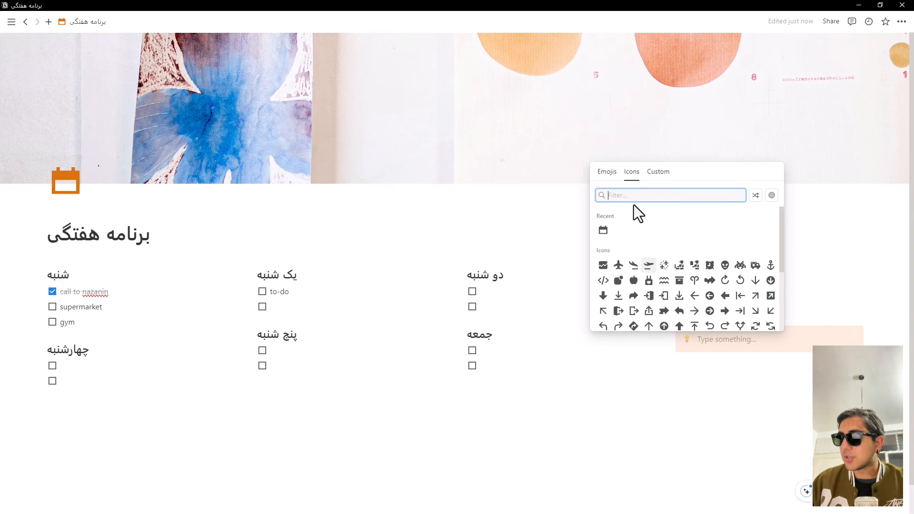
type("list")
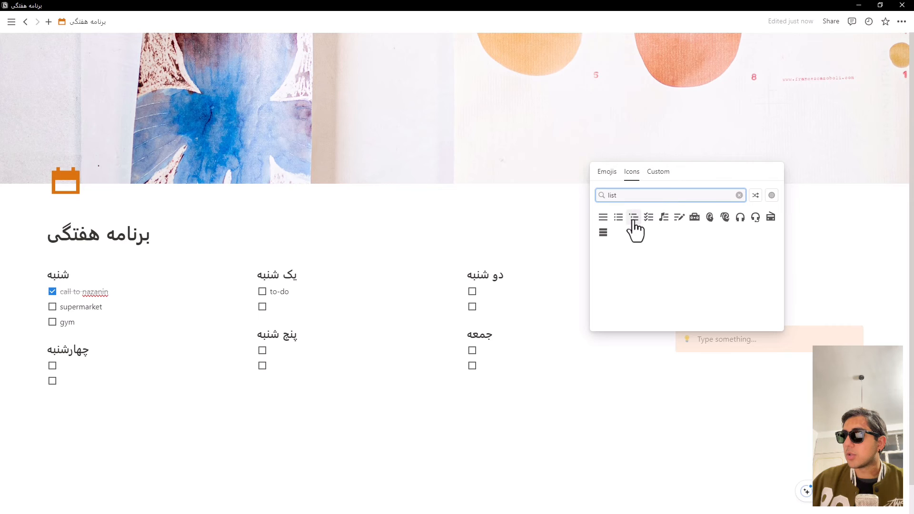
left_click(620, 219)
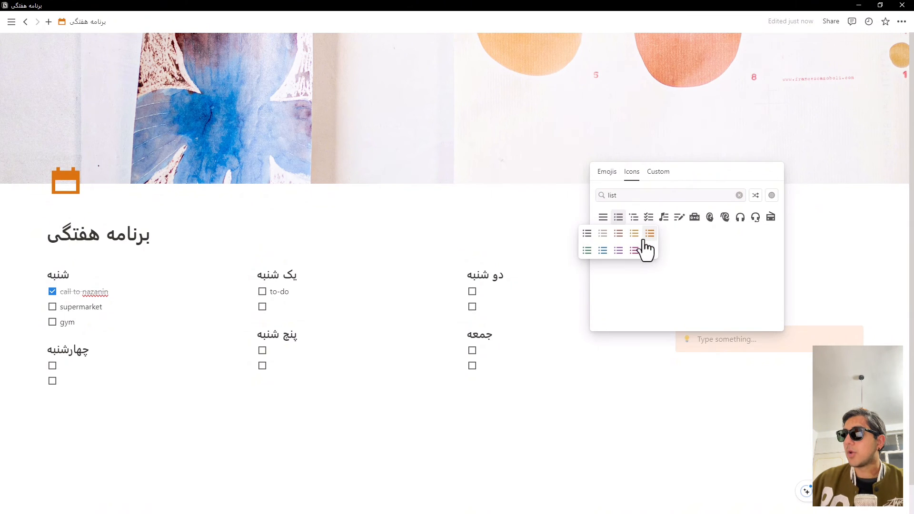
left_click(587, 233)
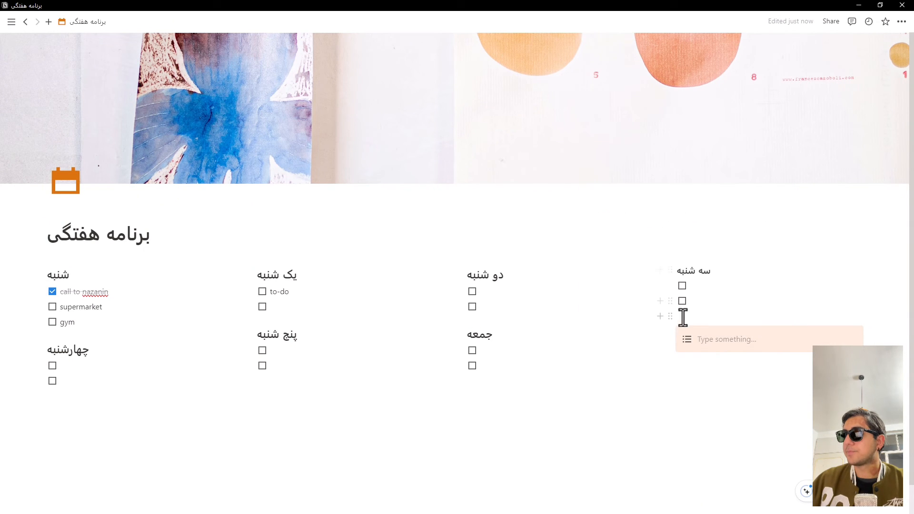
Step: Enter "لیست خرید" as the callout's text, using the Persian keyboard layout
left_click(706, 340)
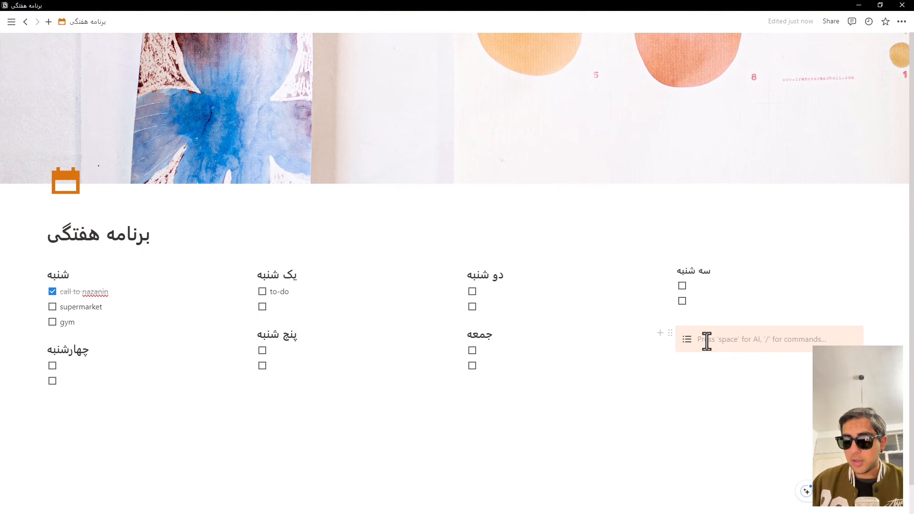
key("alt")
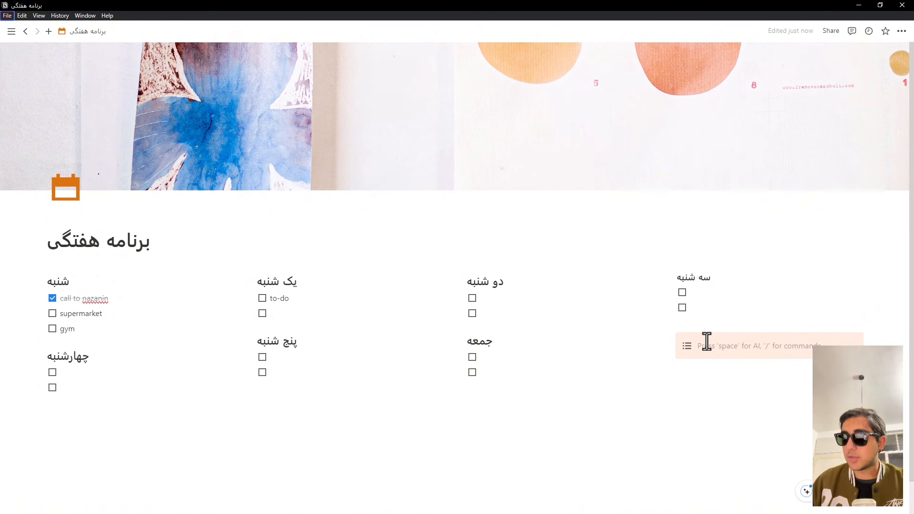
left_click(706, 341)
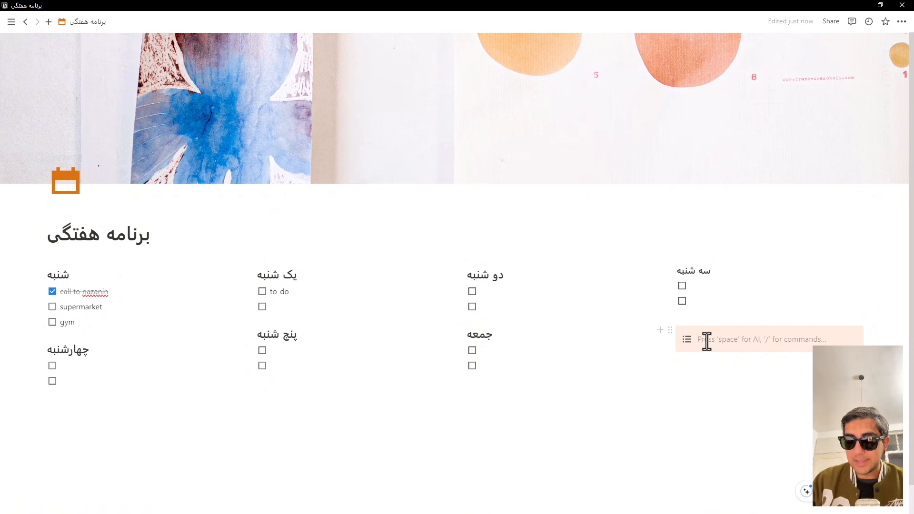
type("لیست")
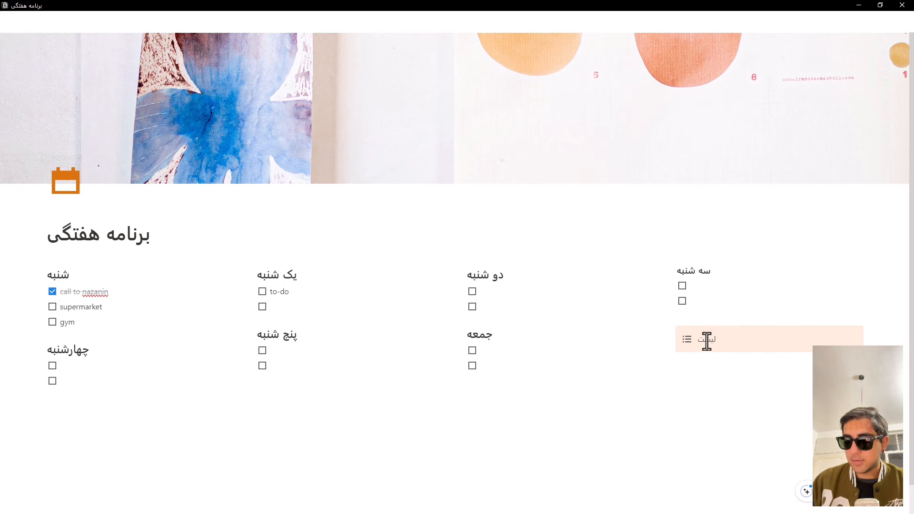
type(" خرید")
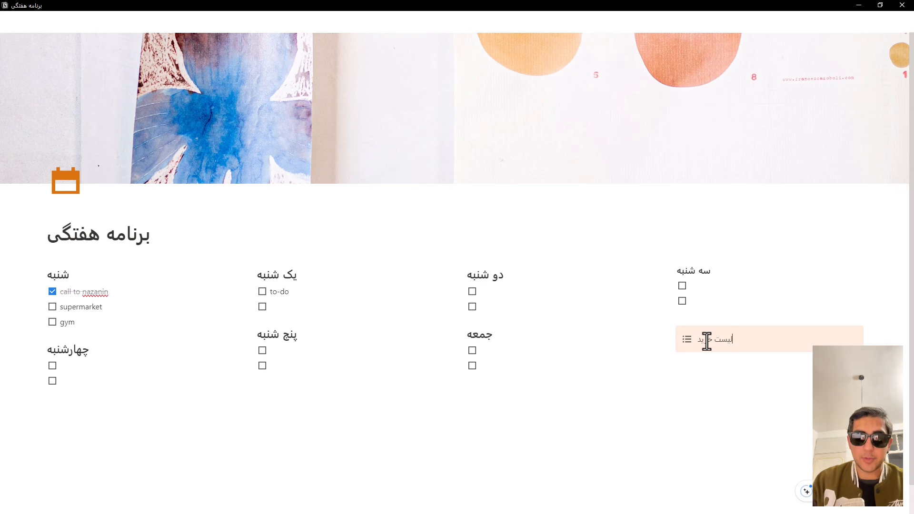
Step: Set the text color of "لیست خرید" in the callout to Gray
triple_click(706, 341)
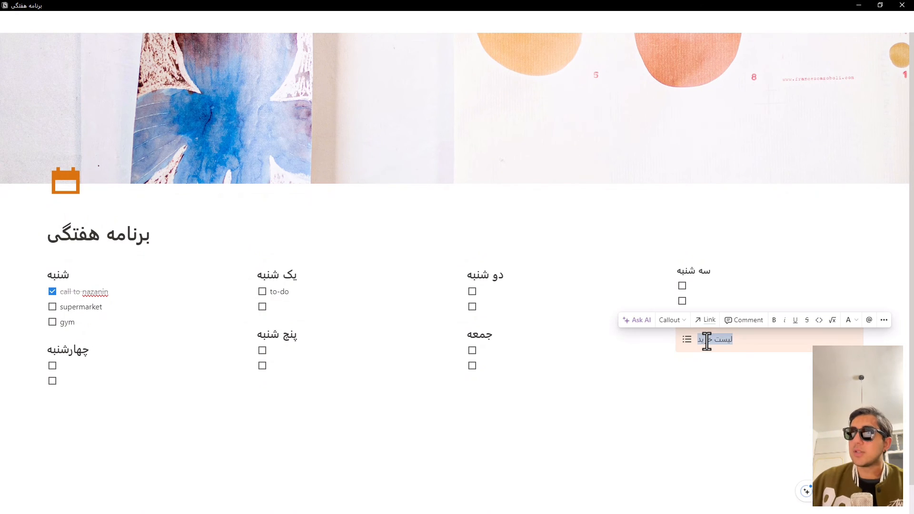
left_click(850, 320)
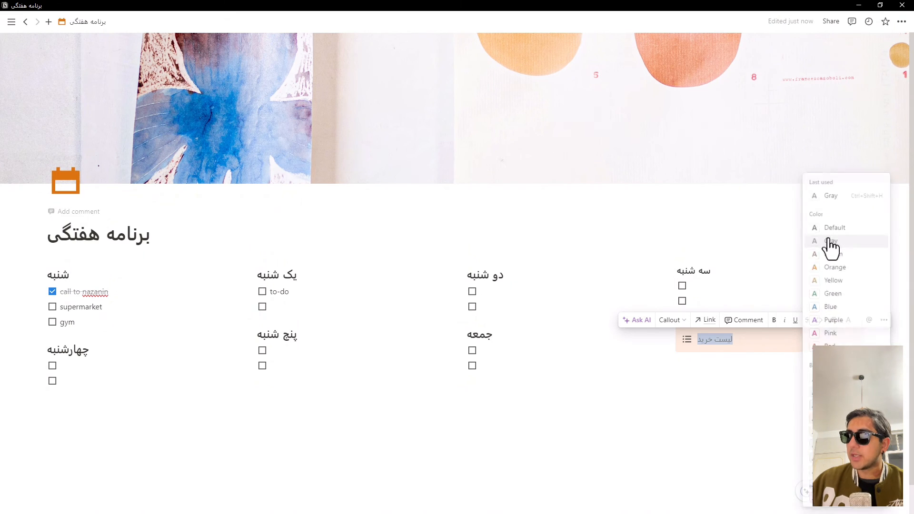
left_click(830, 243)
left_click(765, 342)
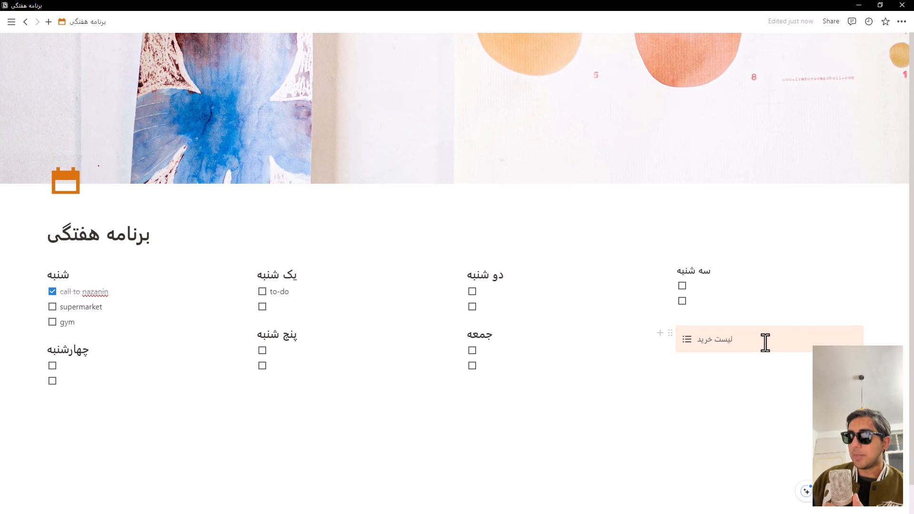
Step: Add a bulleted list block after the callout's "لیست خرید" text and move it inside the callout
key("Return")
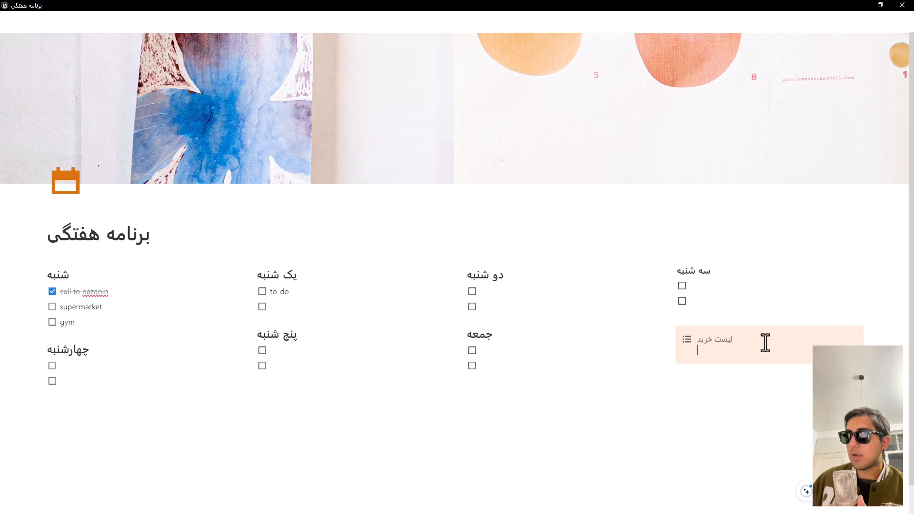
type("/")
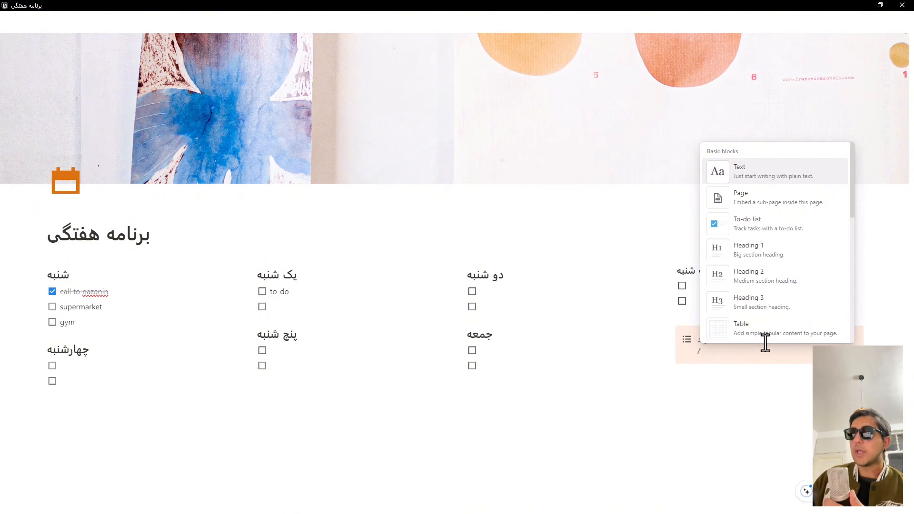
key("Down")
key("Down")
key("Down")
key("Down")
key("Down")
key("Down")
key("Down")
key("Down")
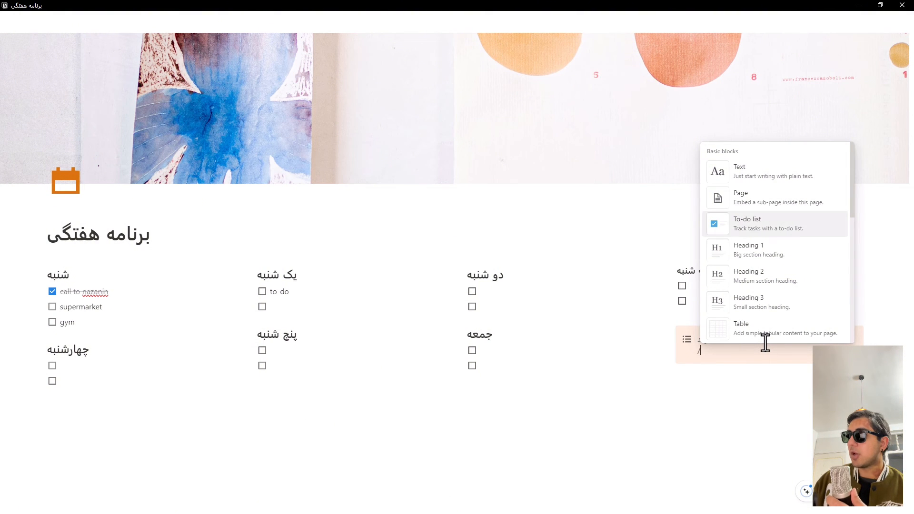
key("Up")
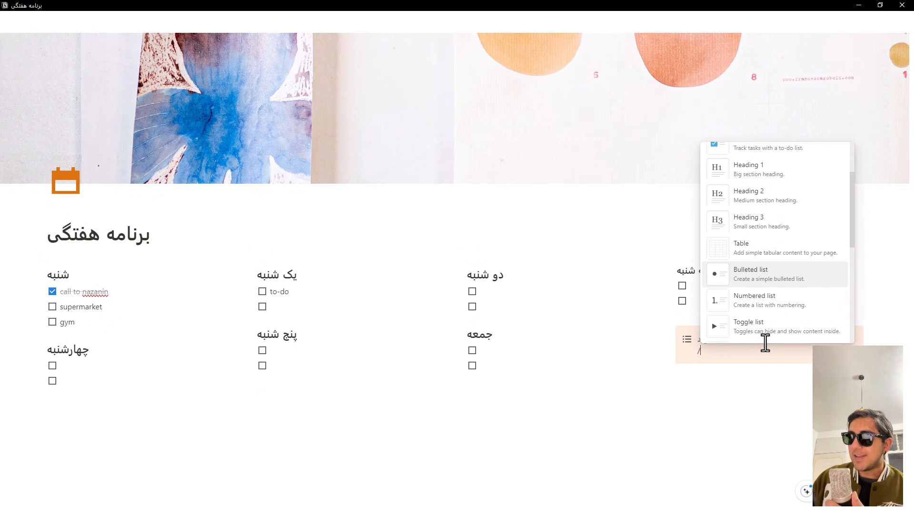
key("Return")
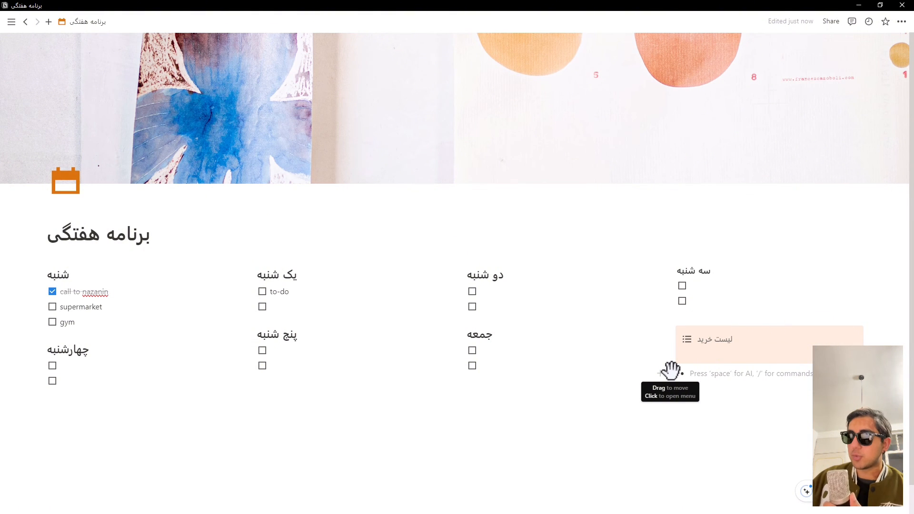
left_click_drag(671, 370, 712, 352)
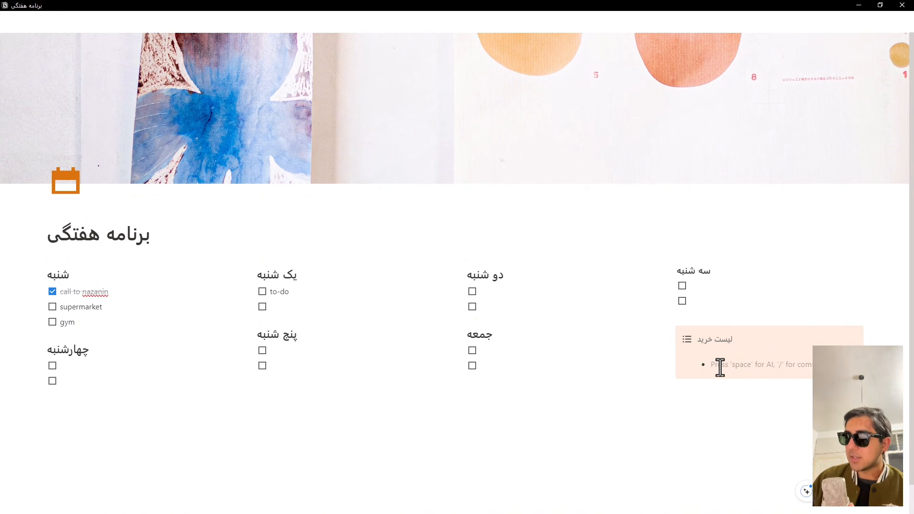
Step: Fill the callout's bulleted list with two items, "دستمال کاغذی" and "شیشه شور"
type("د")
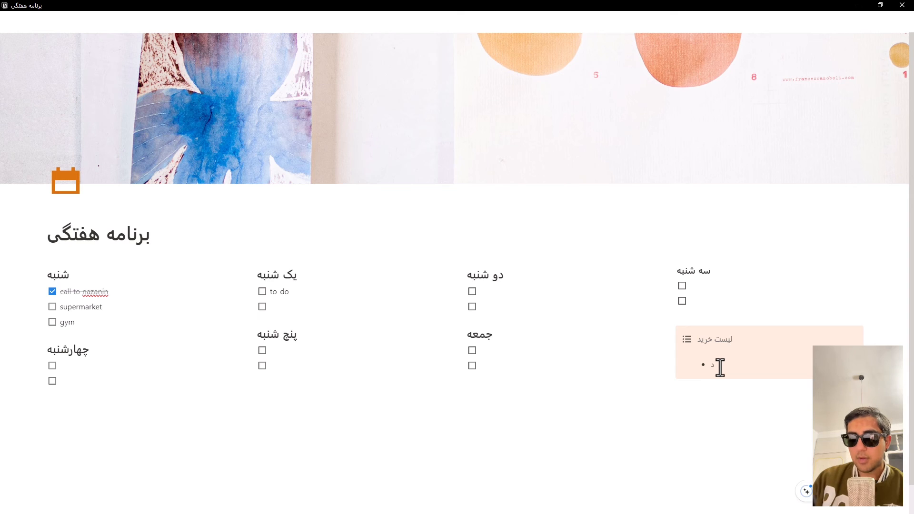
type("ستمال")
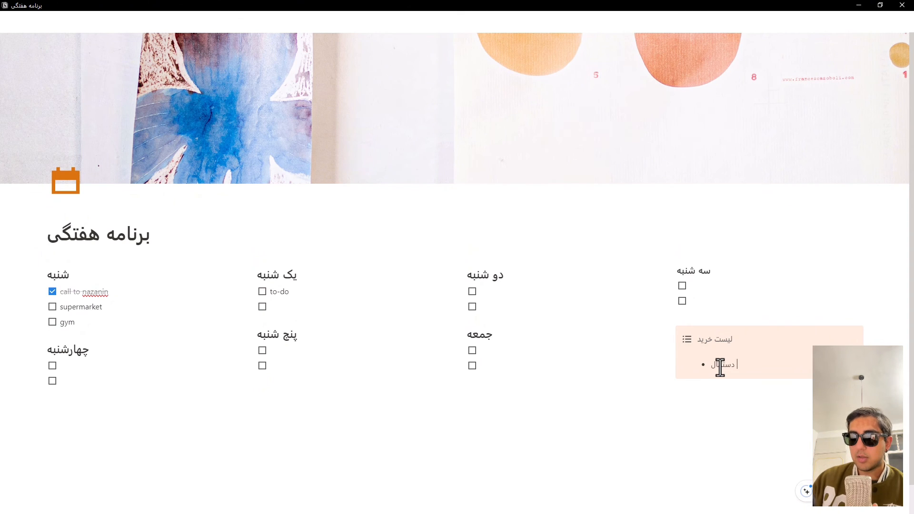
type(" کاغذی")
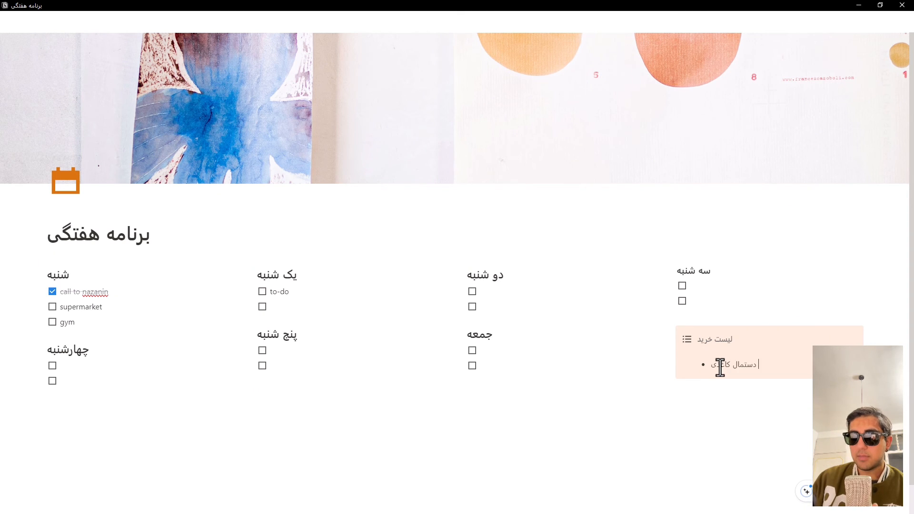
type(" ب")
key("BackSpace")
key("BackSpace")
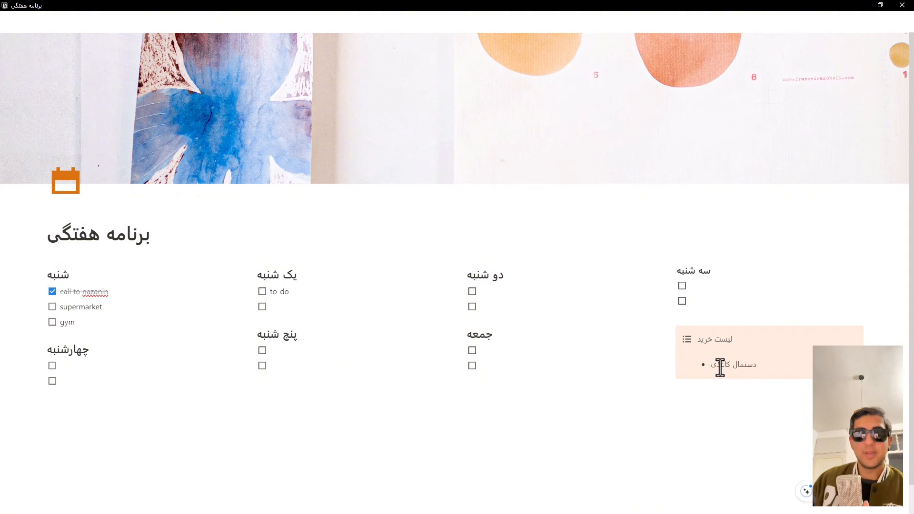
key("Return")
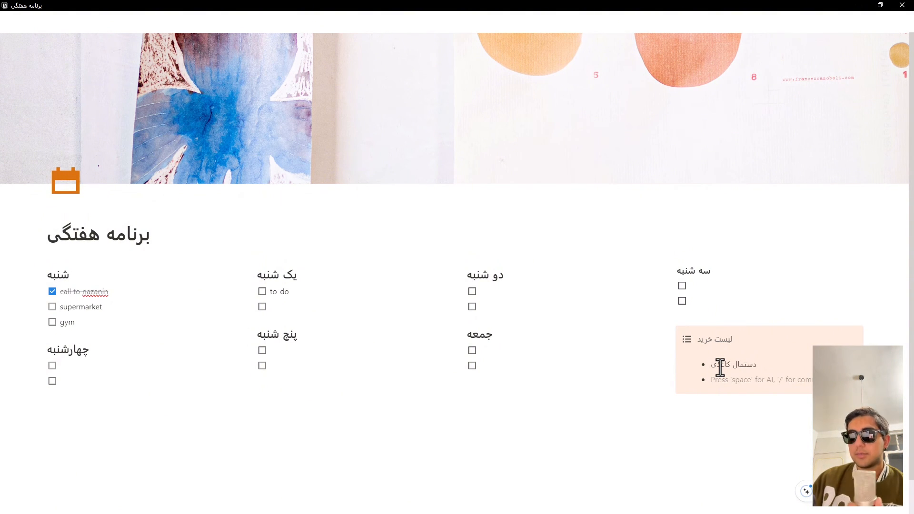
type("شیشه ش")
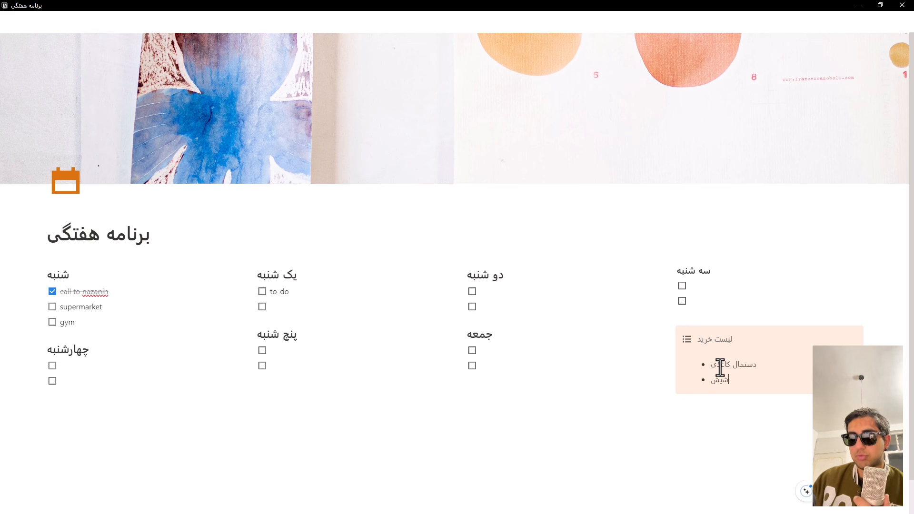
type("ور")
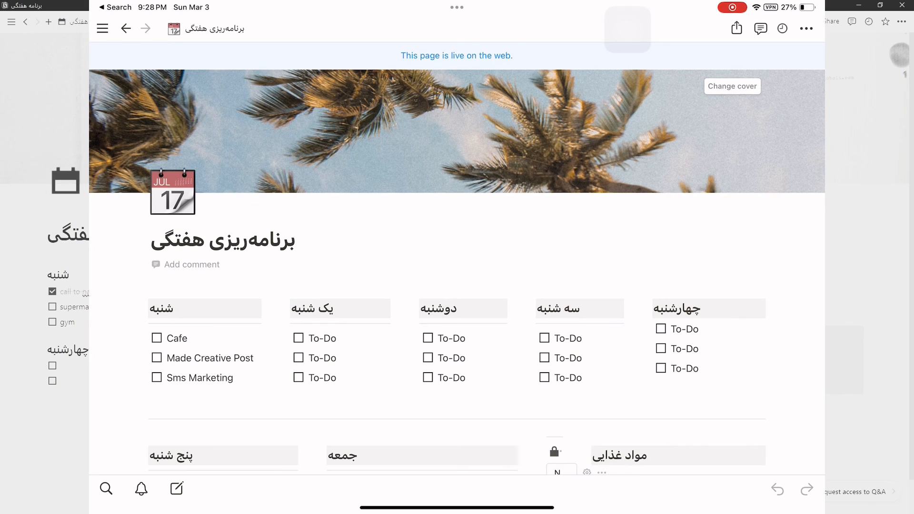
Step: Examine the sample "برنامه‌ریزی هفتگی" page, including its weekday lists, food notes, weekly goals, reminders, calendar and finance section
scroll(456, 258, "down", 5)
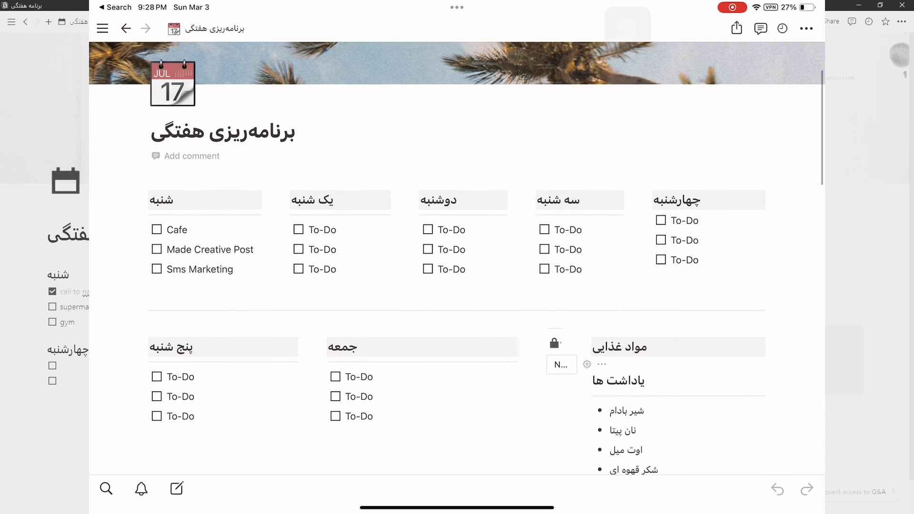
scroll(457, 258, "down", 4)
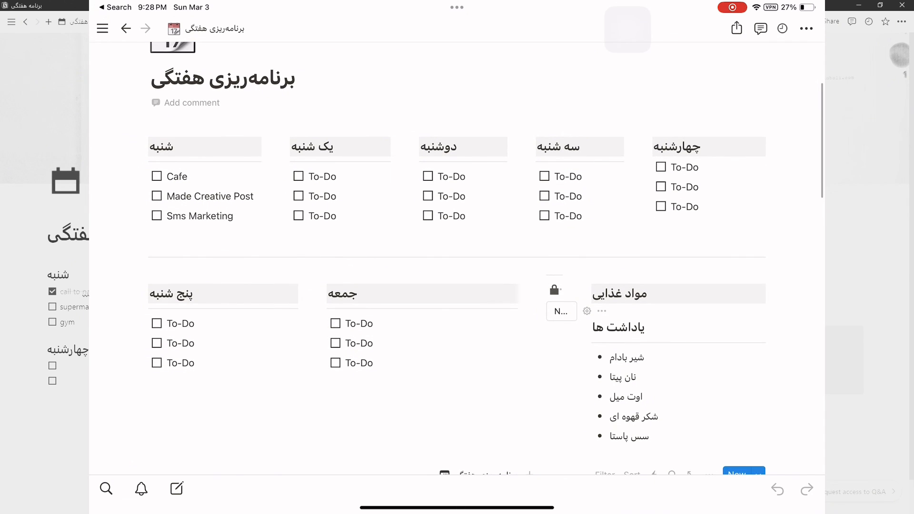
scroll(456, 259, "down", 3)
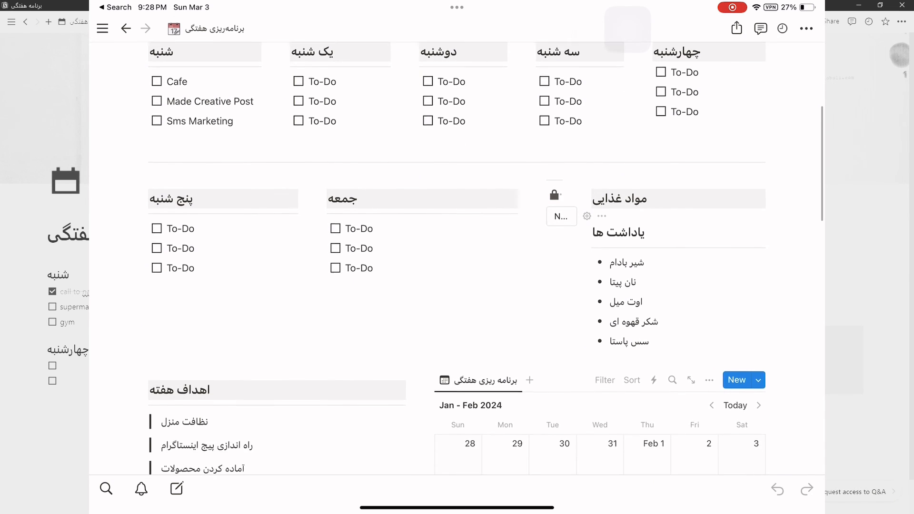
scroll(457, 258, "down", 8)
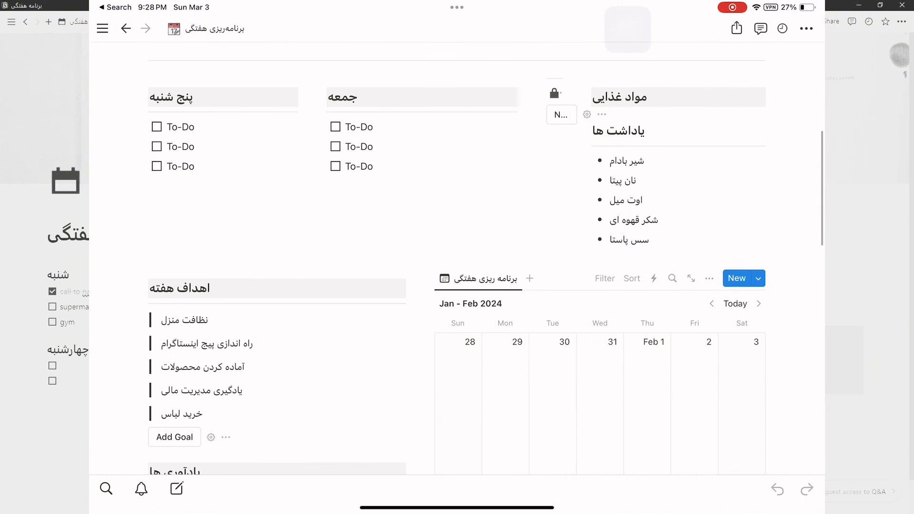
scroll(457, 258, "down", 6)
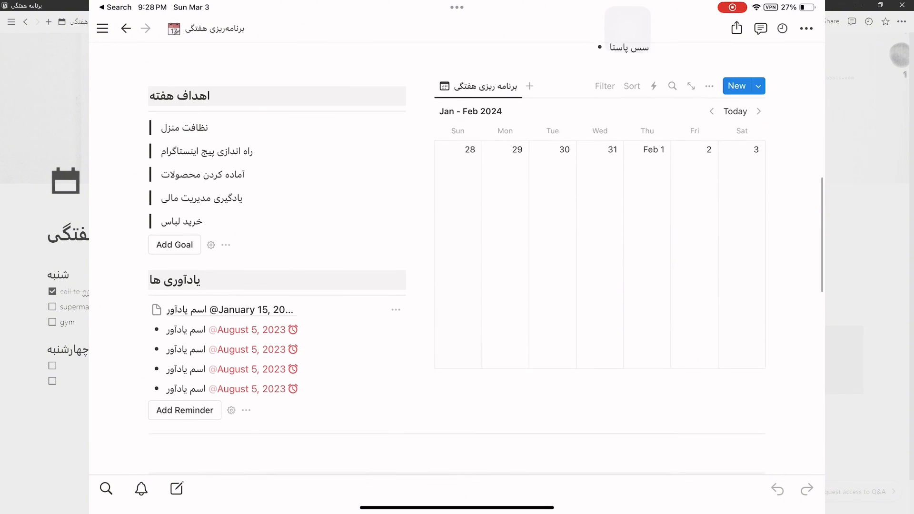
scroll(457, 259, "down", 5)
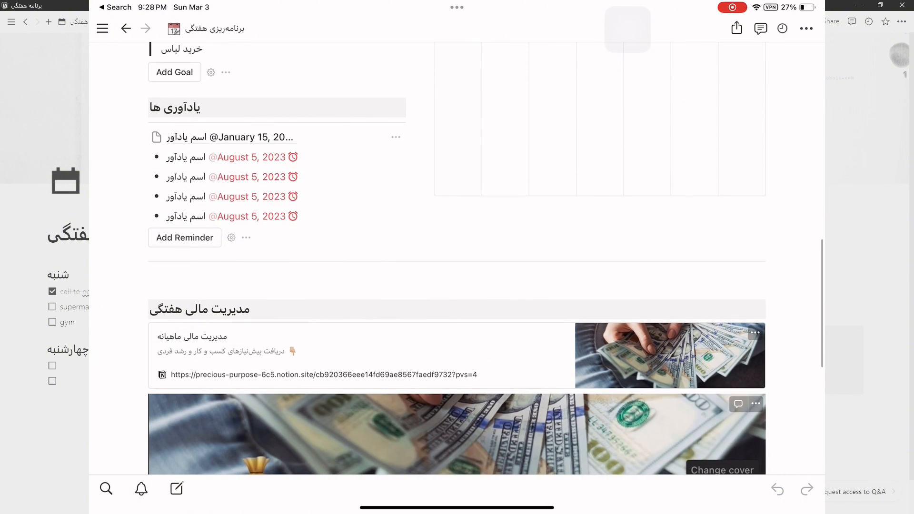
scroll(457, 258, "up", 5)
scroll(457, 258, "up", 9)
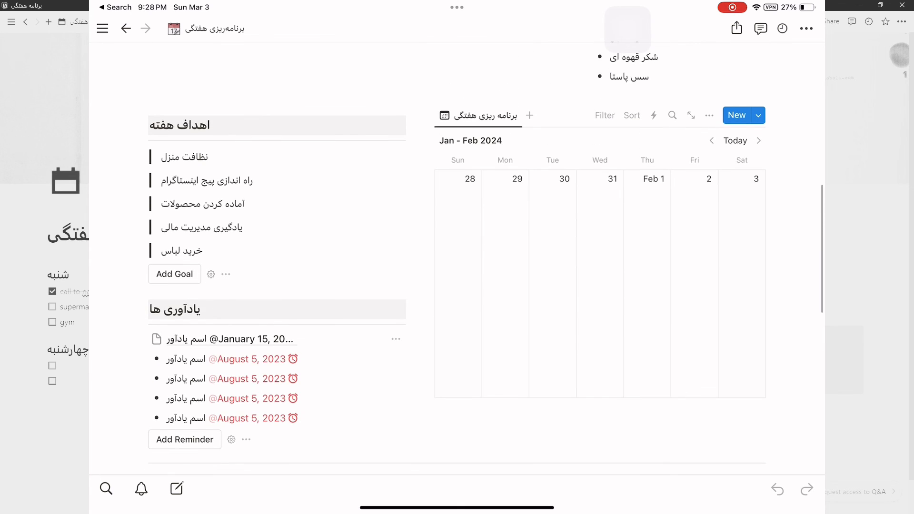
scroll(457, 259, "up", 9)
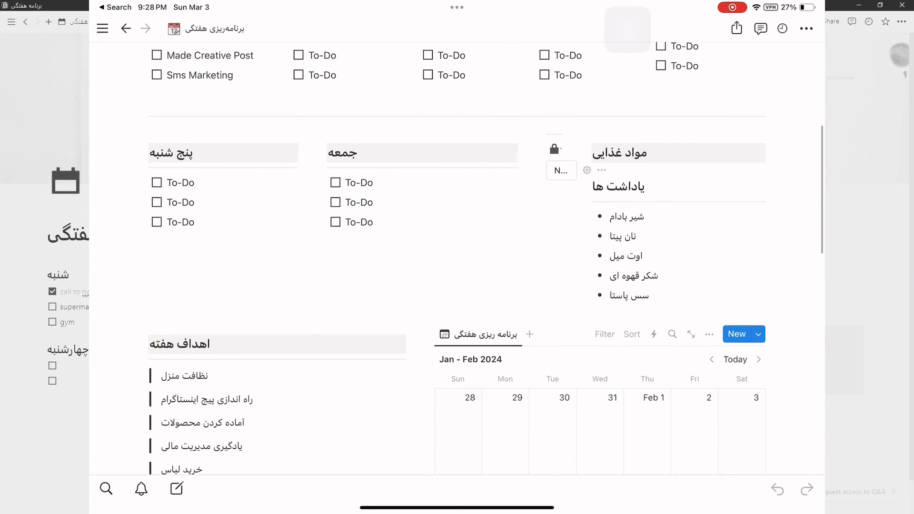
scroll(457, 258, "up", 8)
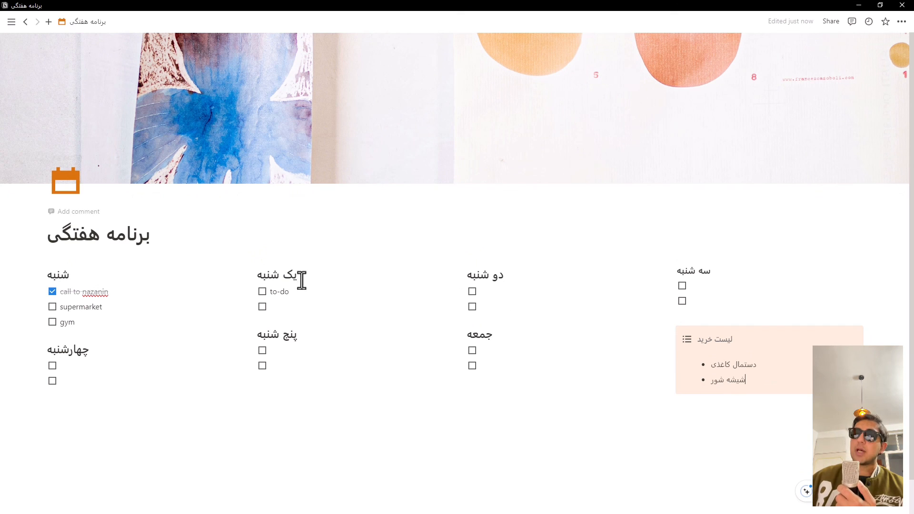
Step: Set the text color of the "یک شنبه" heading to Pink and the "دو شنبه" heading to Brown
triple_click(280, 280)
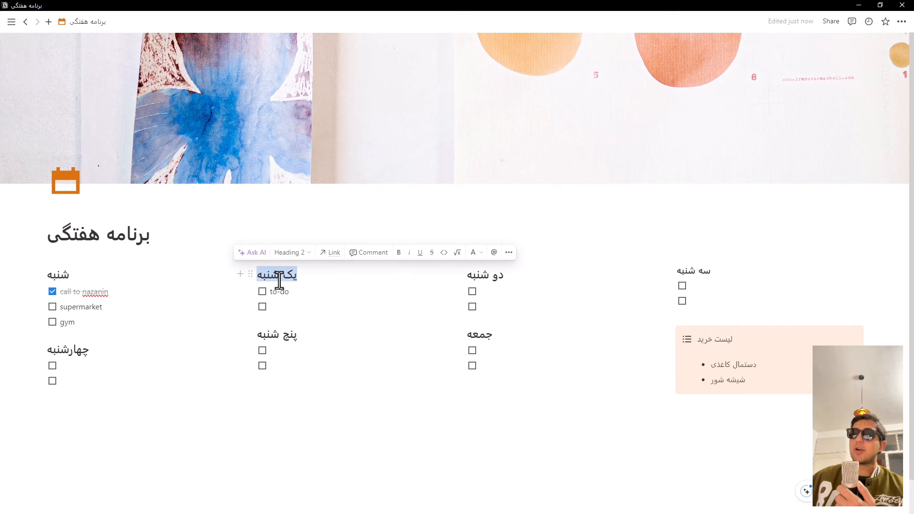
left_click(476, 253)
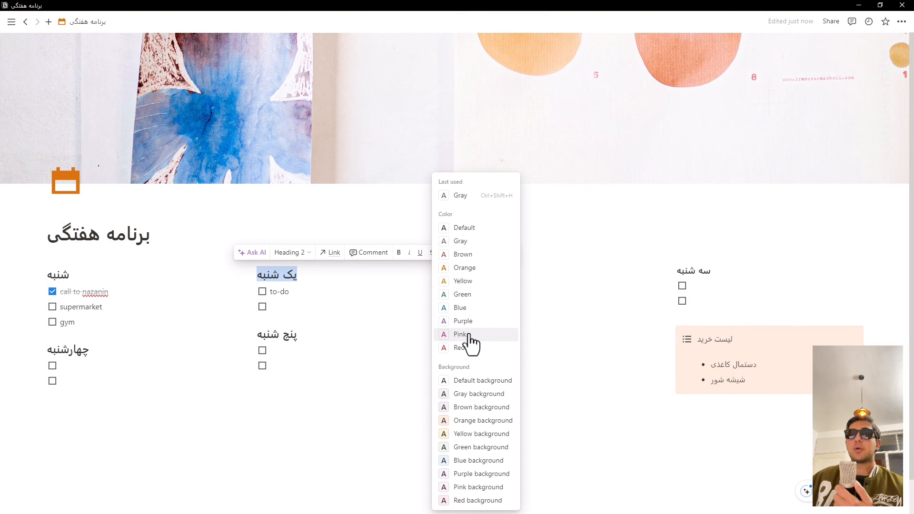
left_click(460, 334)
triple_click(480, 272)
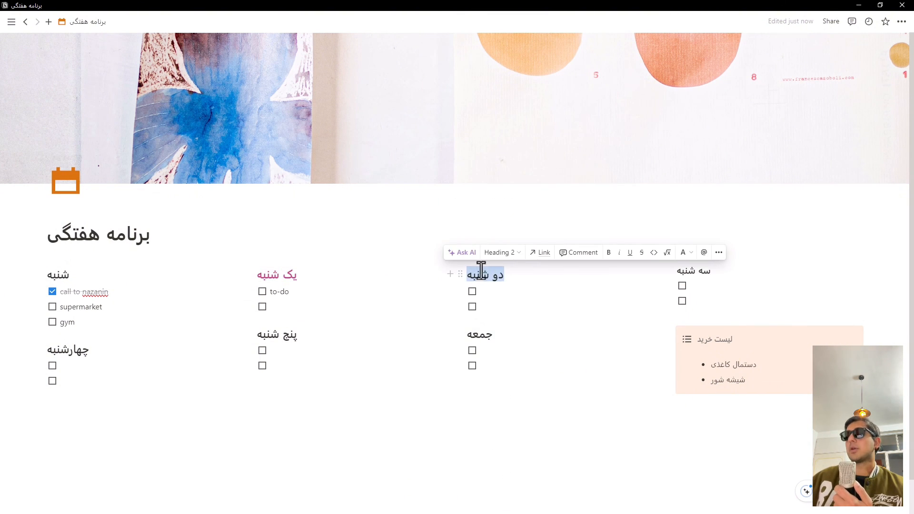
left_click(683, 254)
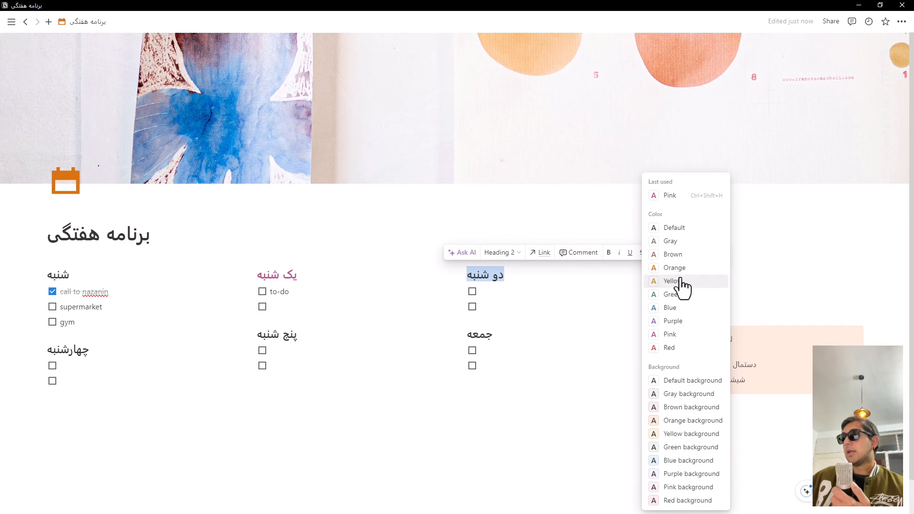
left_click(685, 255)
Step: Set the text color of the "سه شنبه" heading to Yellow
left_click(694, 274)
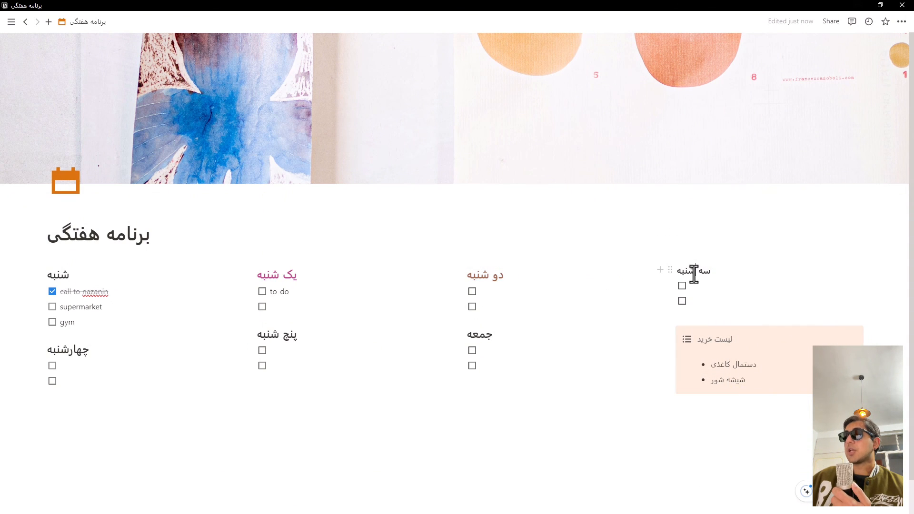
triple_click(694, 271)
left_click(846, 249)
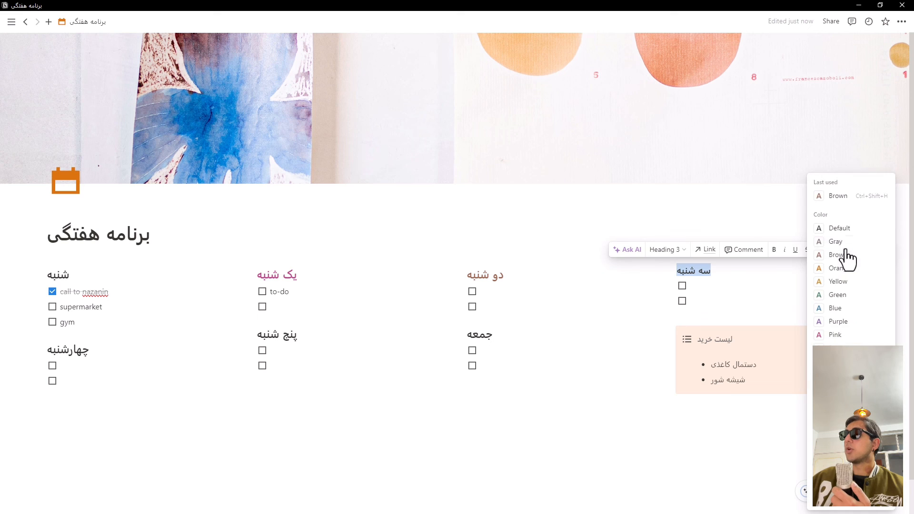
left_click(836, 255)
left_click(565, 333)
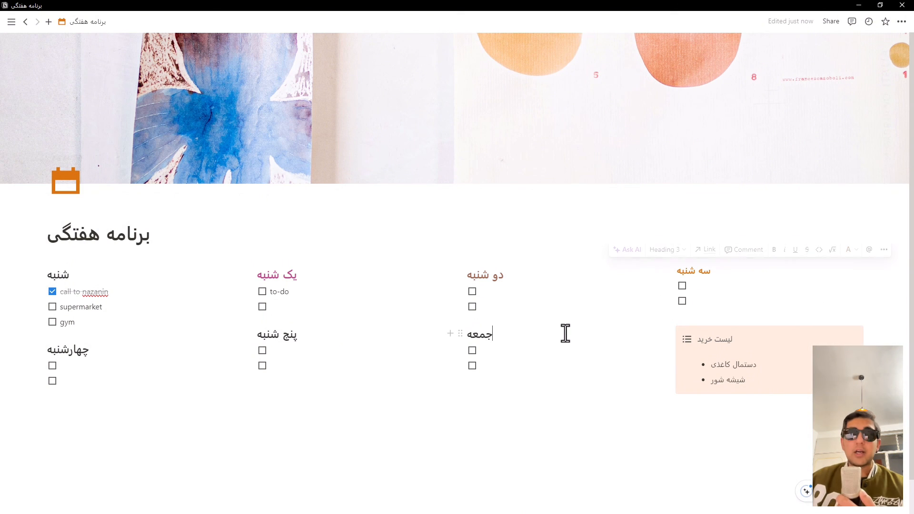